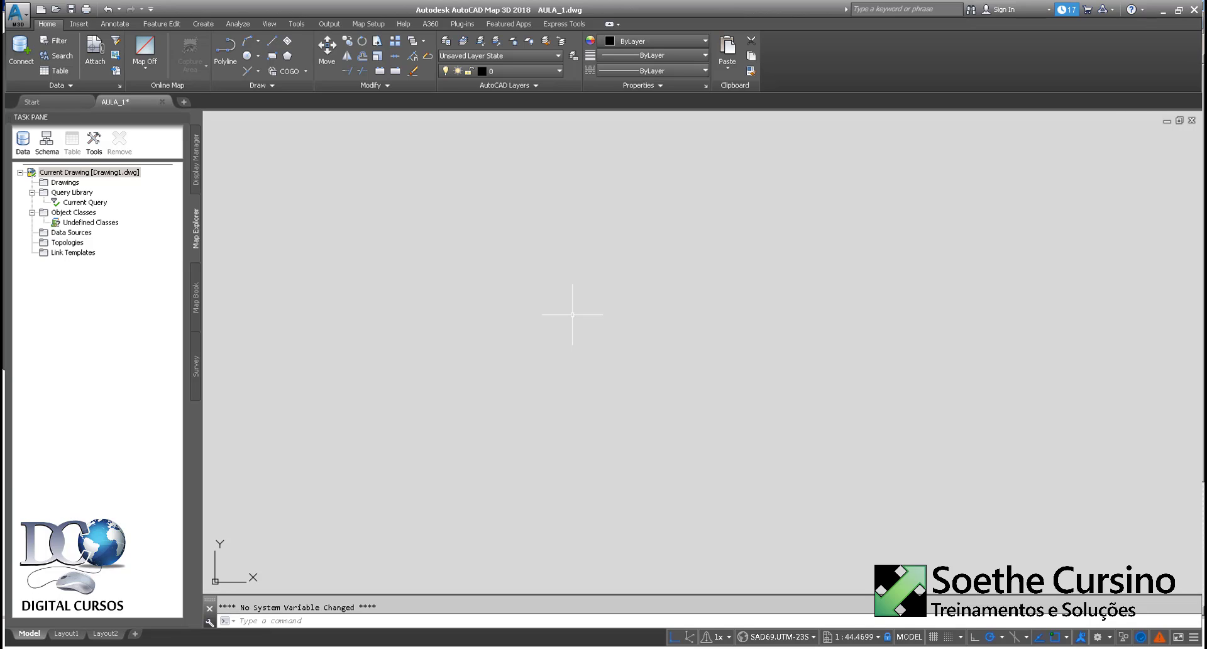
Step: Start a MAPIMPORT import and browse to the Palmeiras folder inside SHP
type("MAPIMPORT")
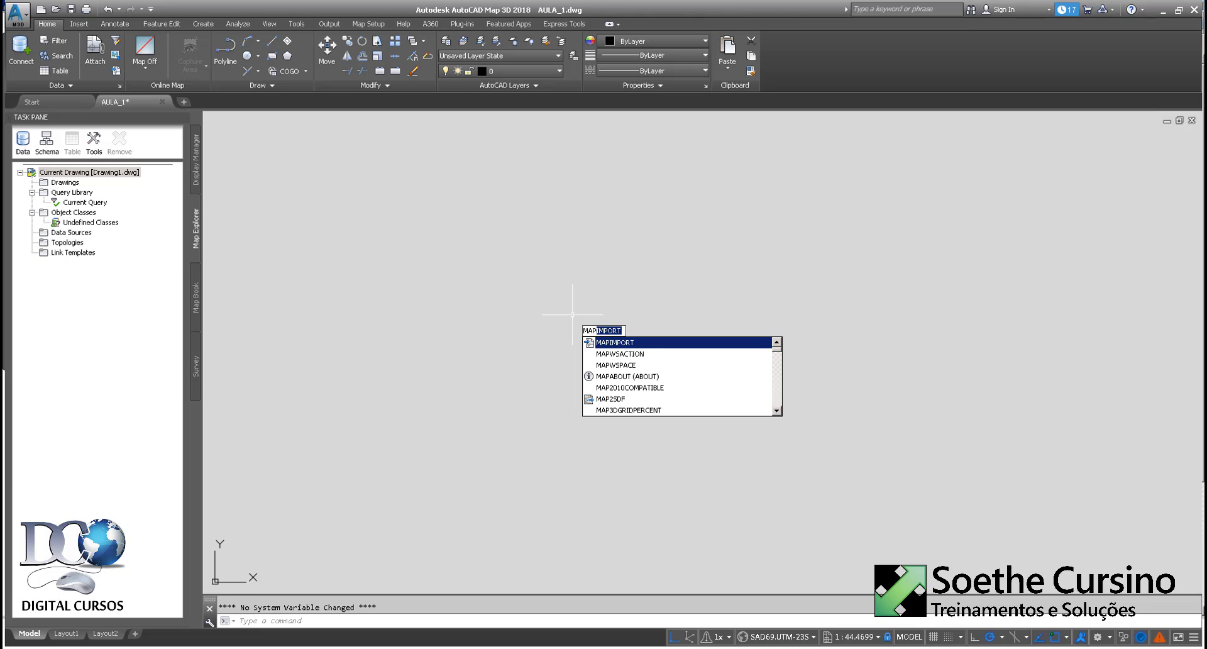
key("Return")
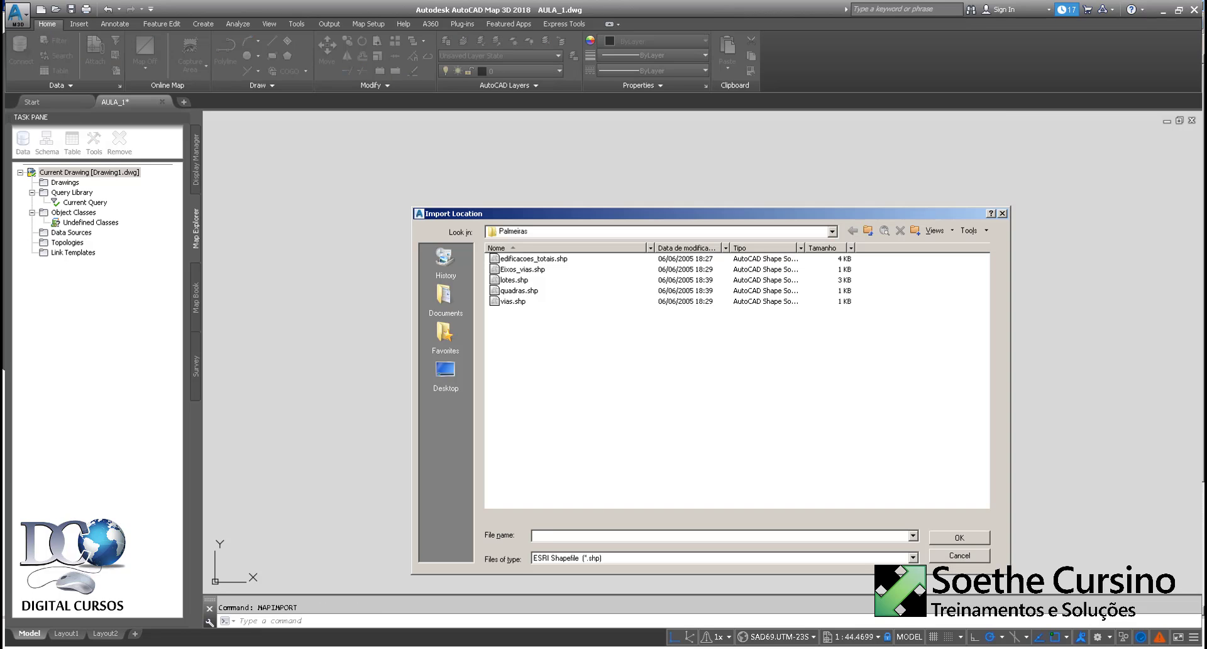
left_click_drag(611, 214, 467, 177)
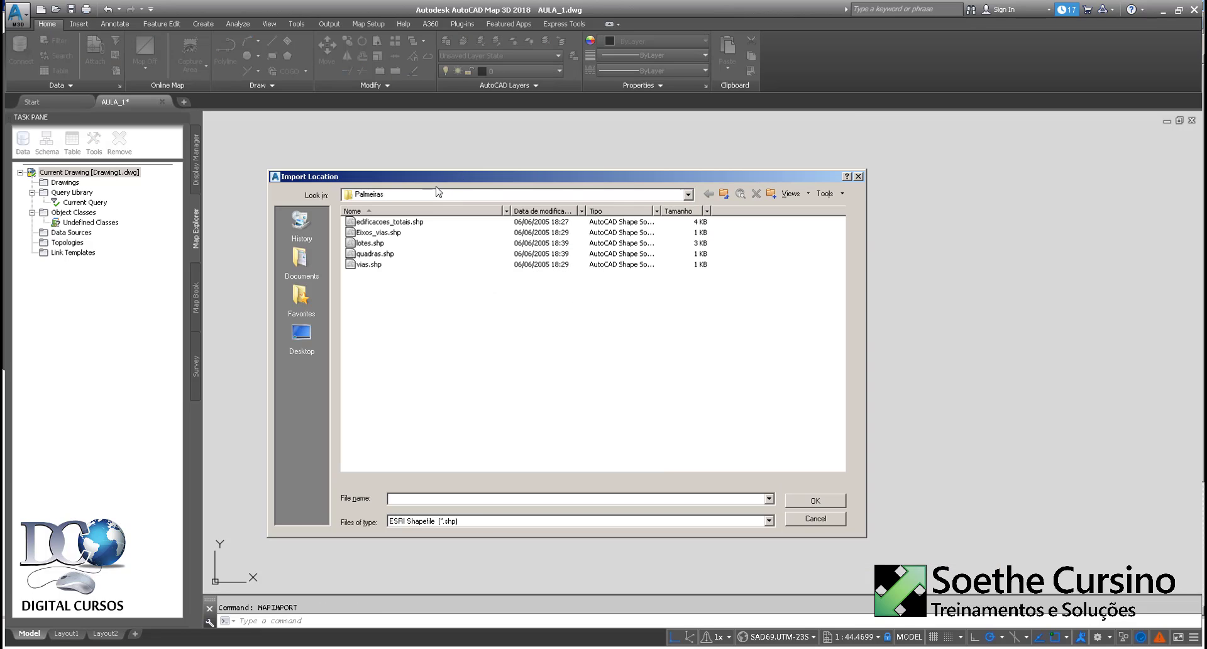
left_click(419, 197)
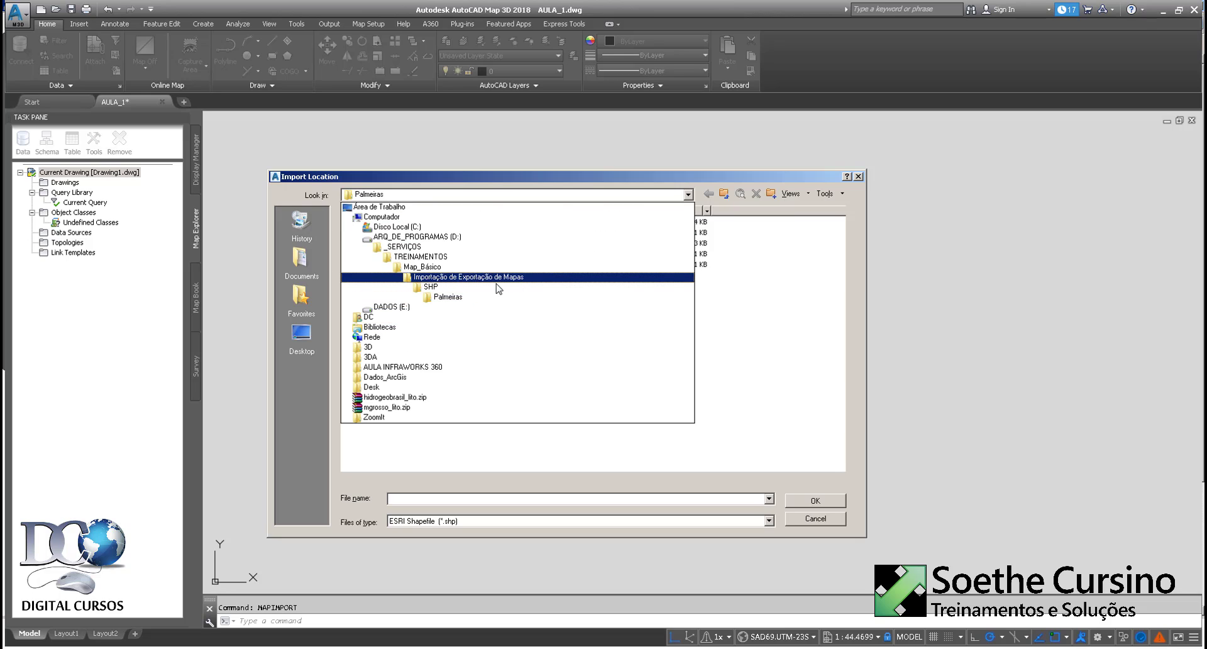
left_click(435, 297)
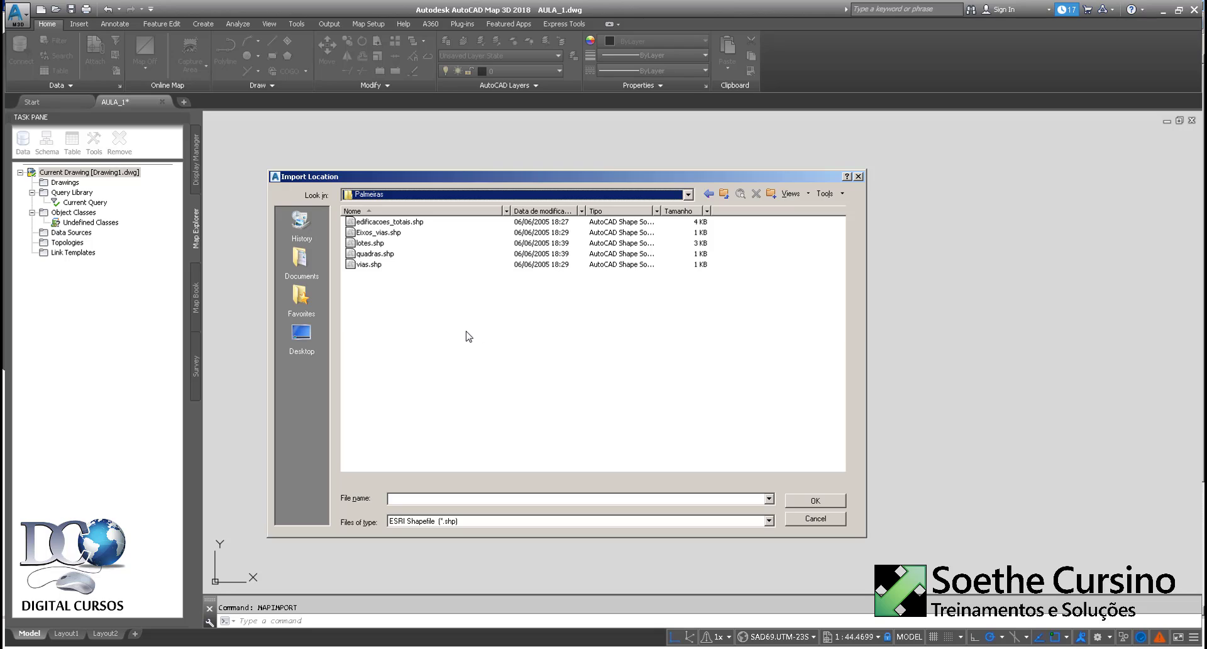
Step: Choose all five ESRI shapefiles in the Palmeiras folder (edificacoes_totais, Eixos_vias, lotes, quadras and vias) as the import source
left_click(392, 222)
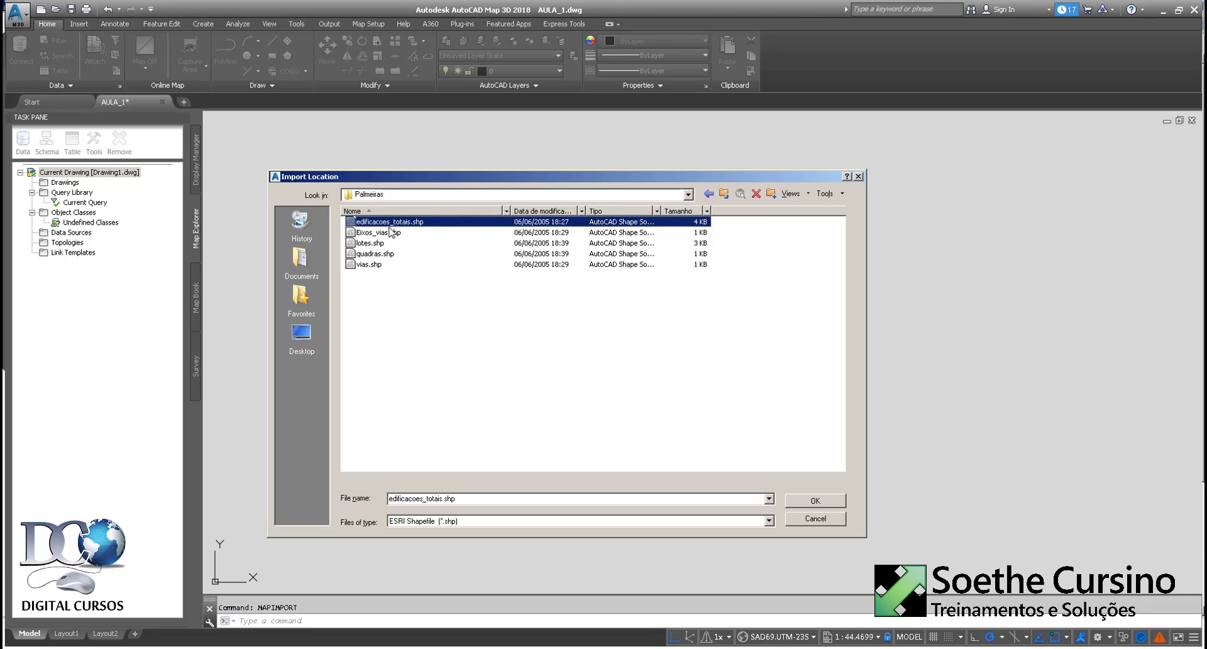
key("Down")
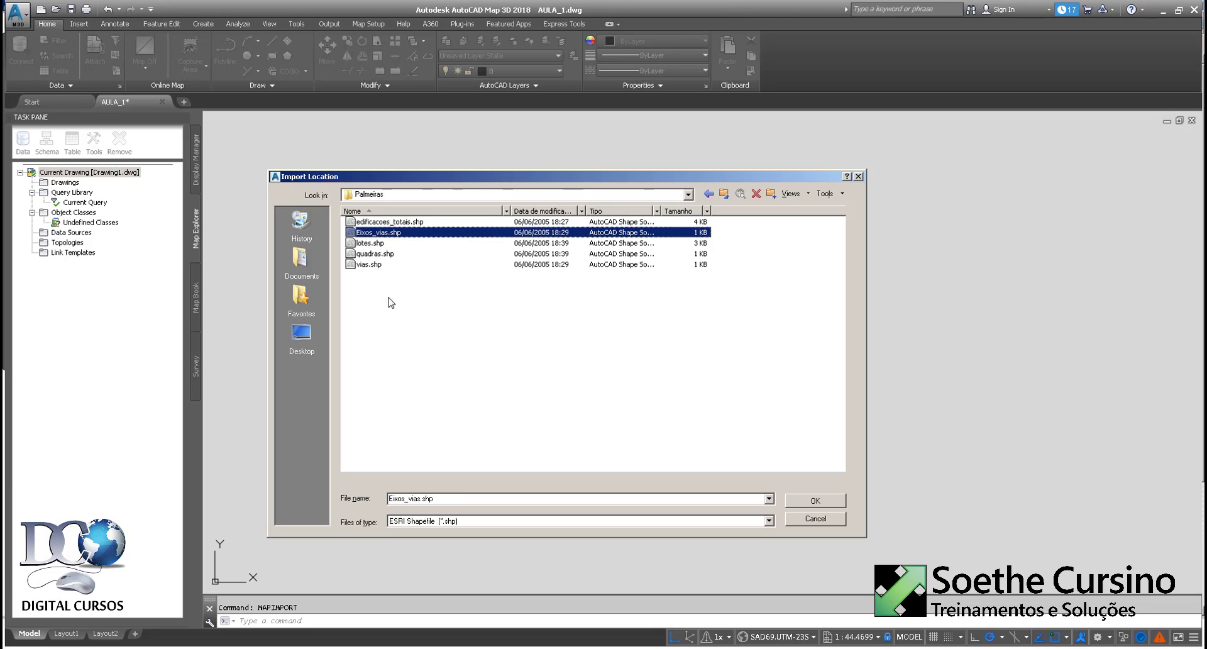
left_click(369, 244)
left_click(374, 255)
left_click(368, 264)
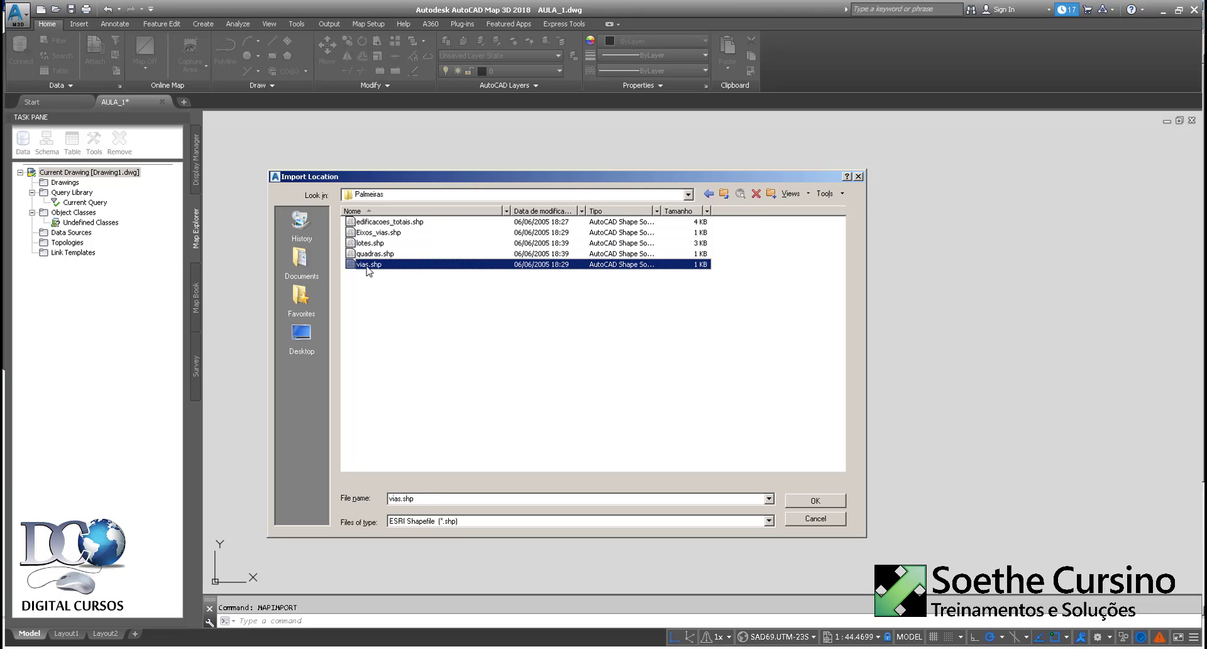
left_click(419, 369)
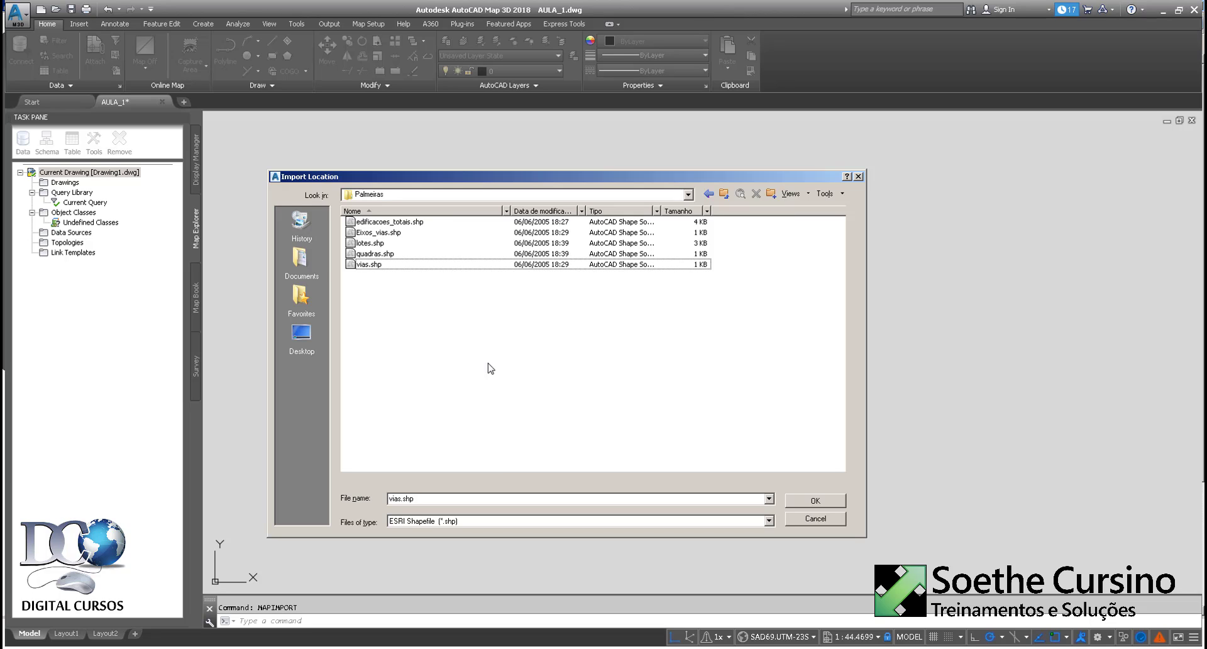
left_click_drag(595, 356, 343, 217)
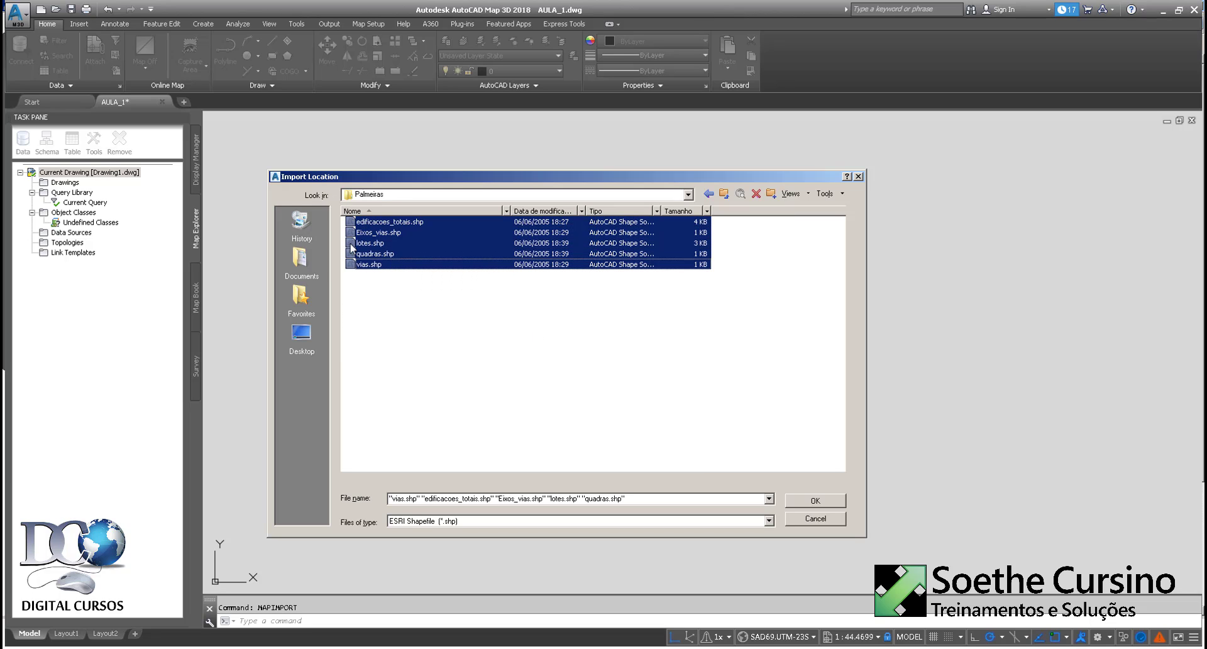
left_click(446, 520)
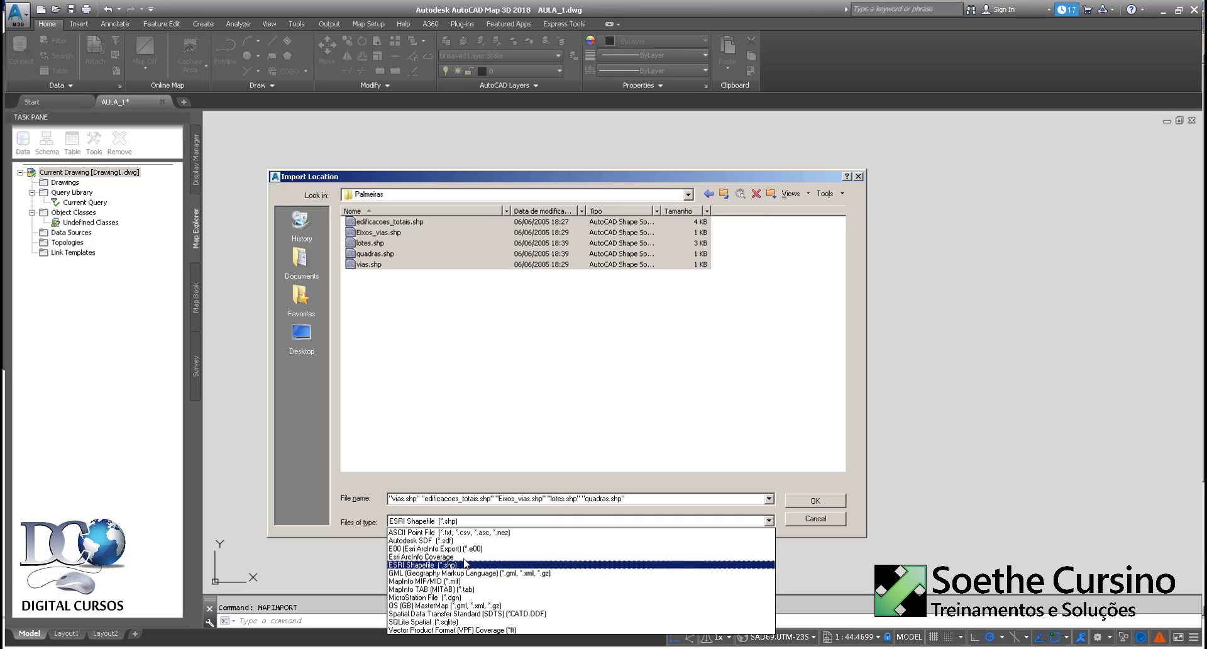
left_click(692, 431)
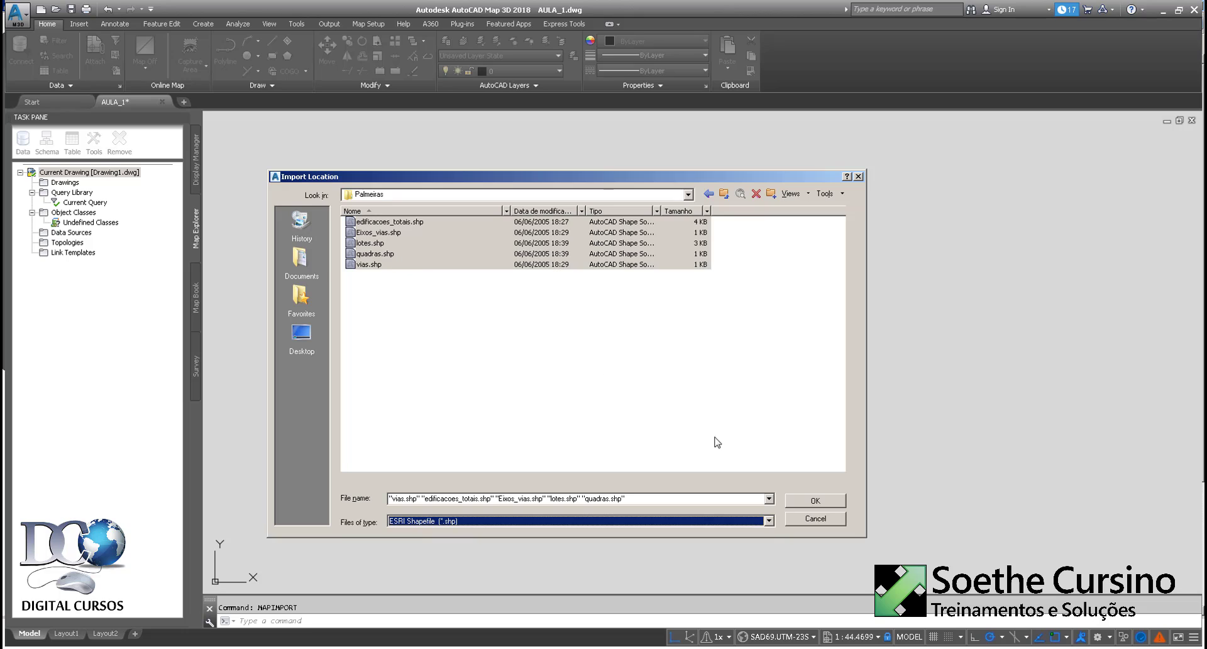
left_click(815, 500)
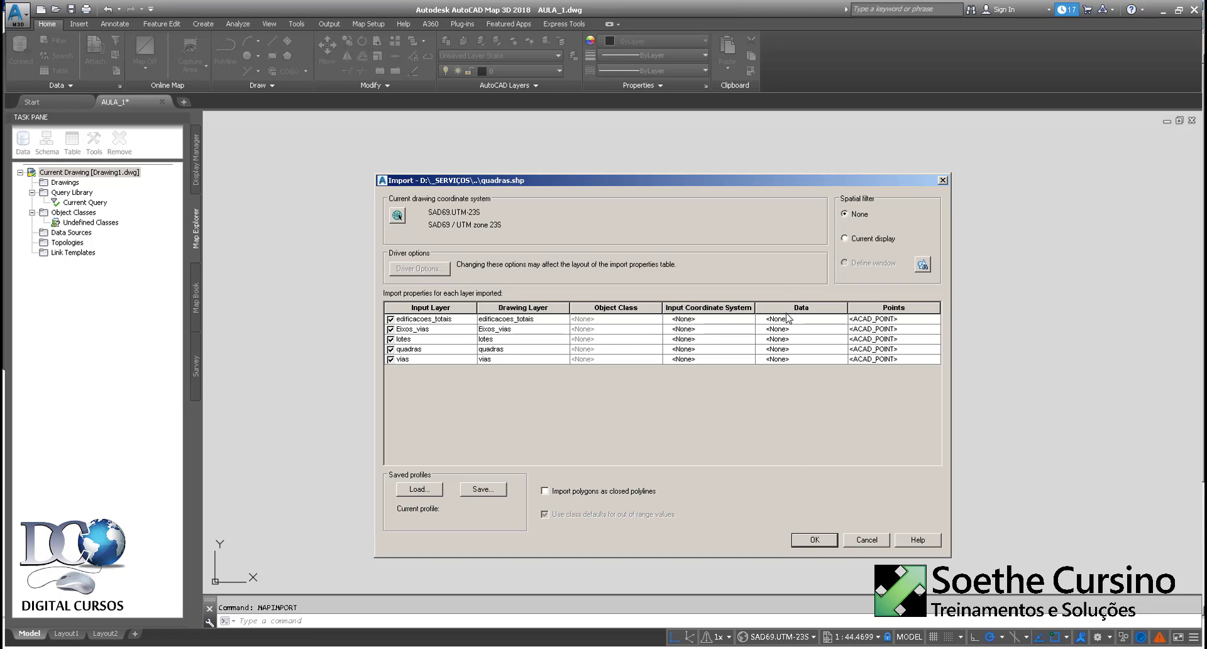
Step: Reposition and enlarge the Import dialog and review its list of input layers
left_click_drag(779, 181, 714, 150)
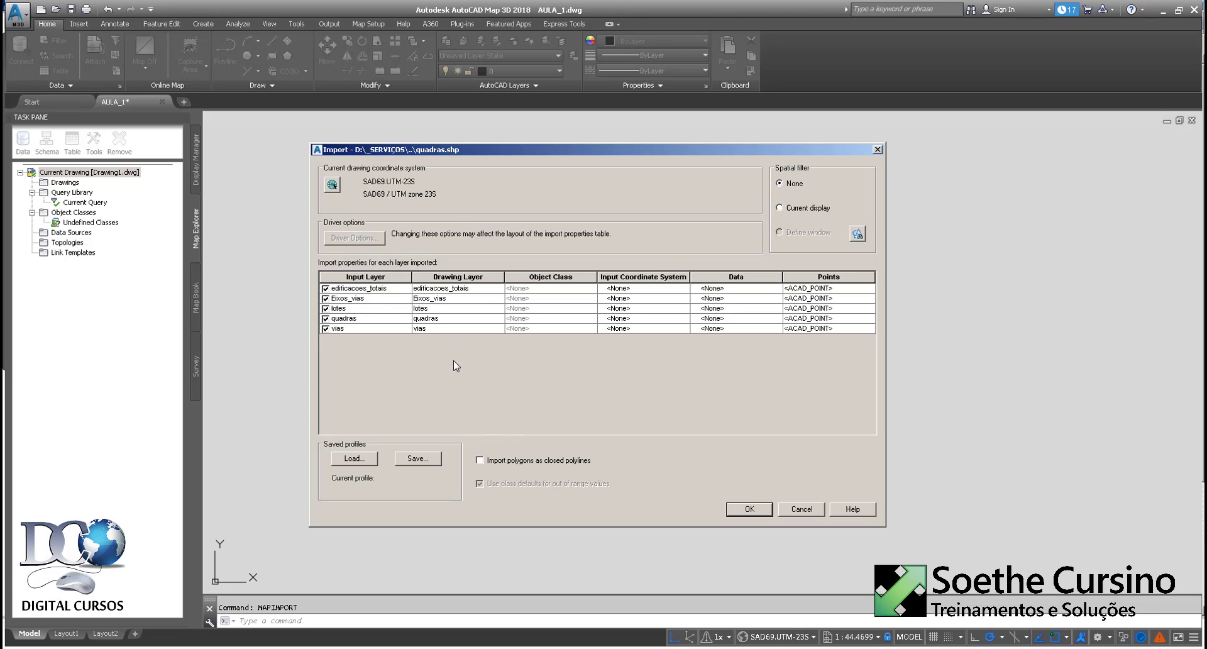
left_click_drag(883, 515, 1020, 538)
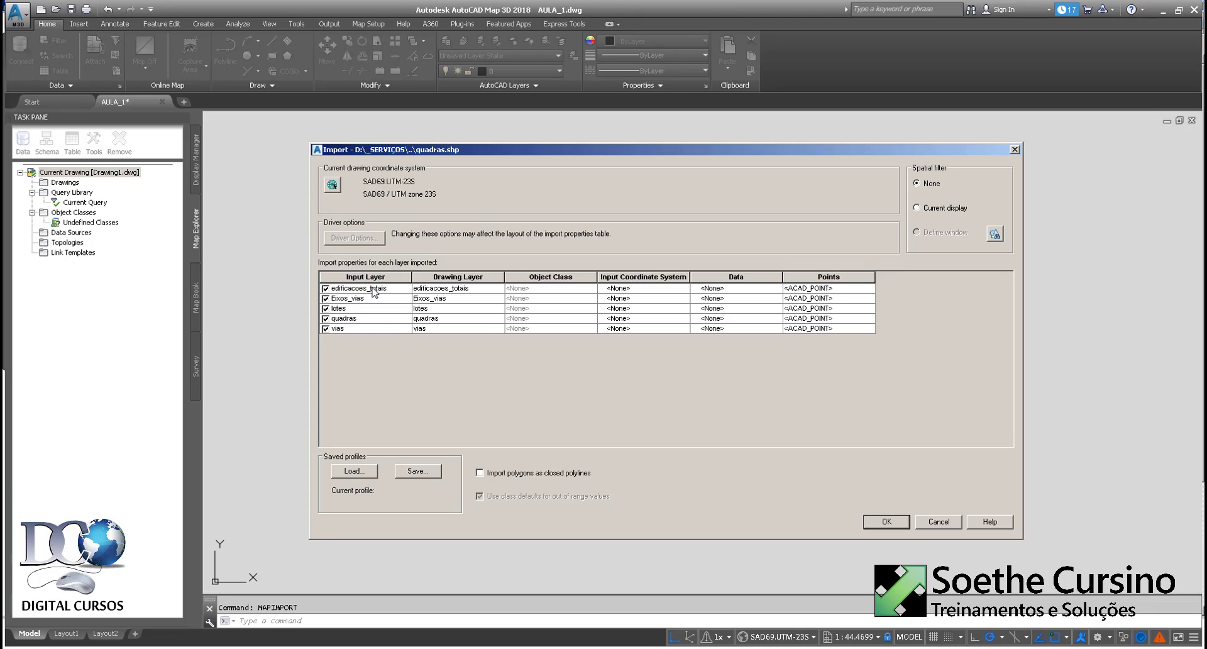
left_click(369, 318)
left_click(368, 327)
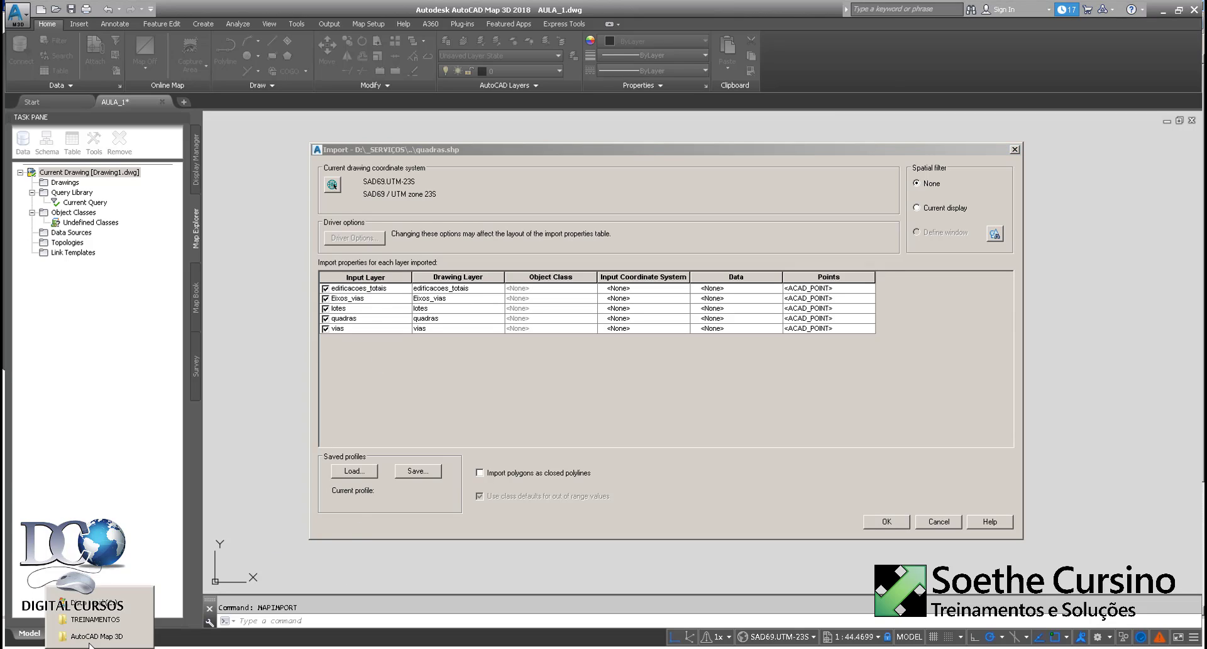
Step: Switch to Windows Explorer and open the Palmeiras folder under TREINAMENTOS, Map_Básico, Importação de Exportação de Mapas, SHP
left_click(144, 593)
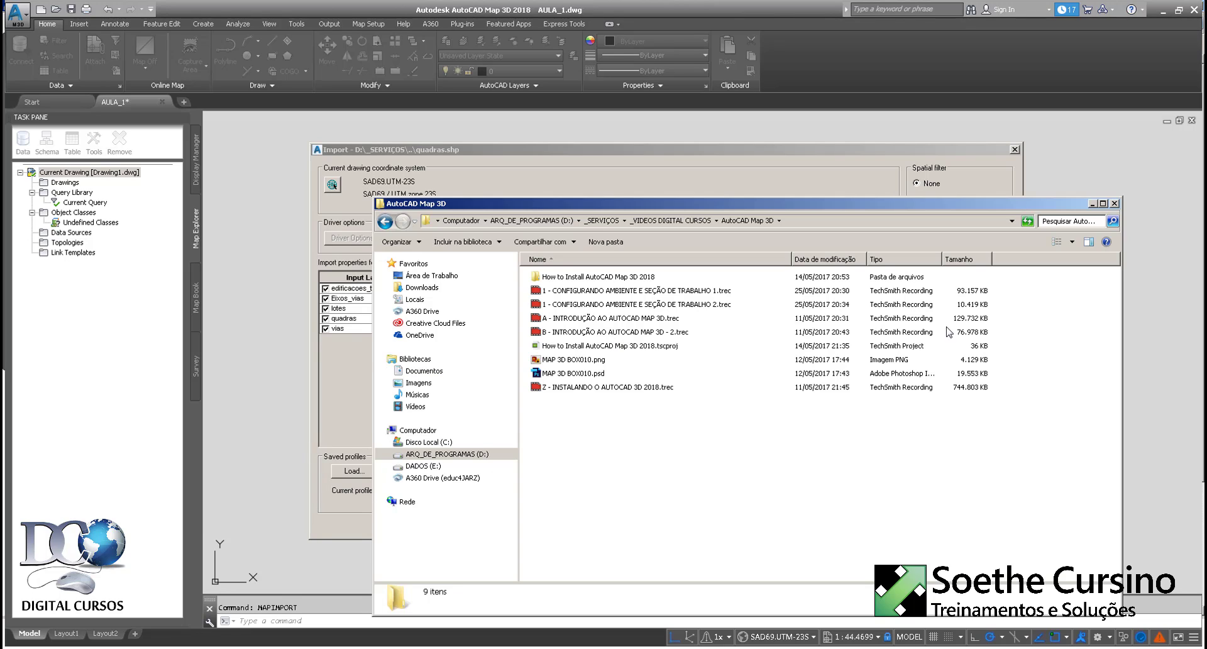
left_click(1093, 203)
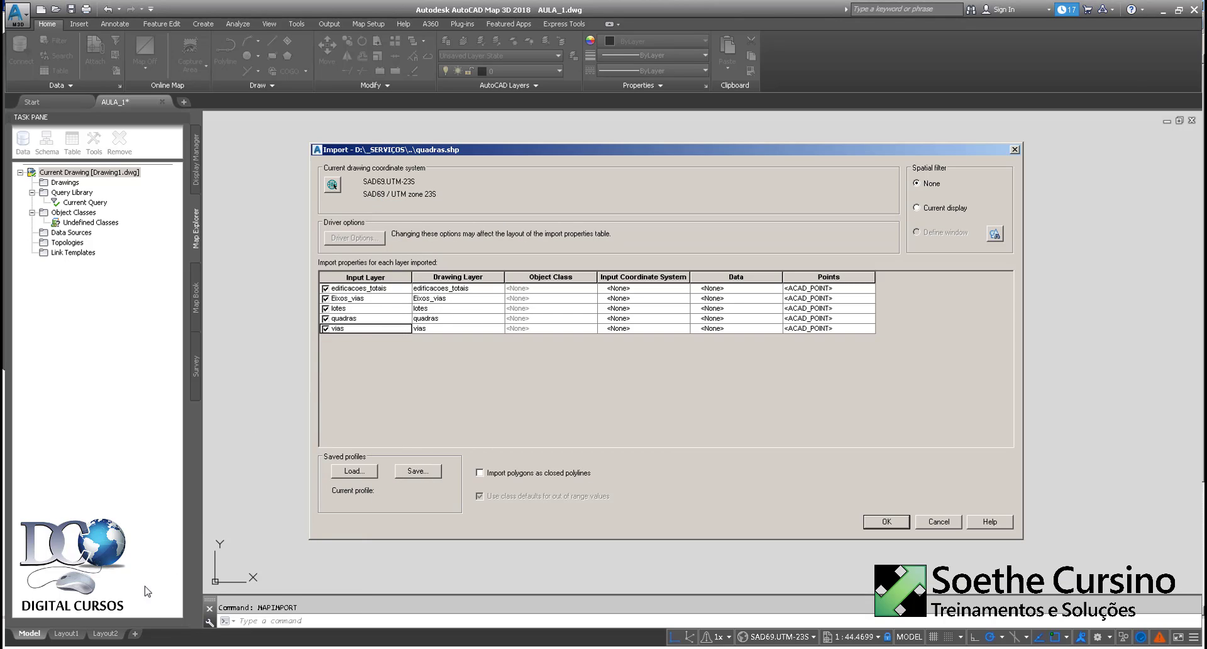
left_click(92, 648)
left_click(94, 636)
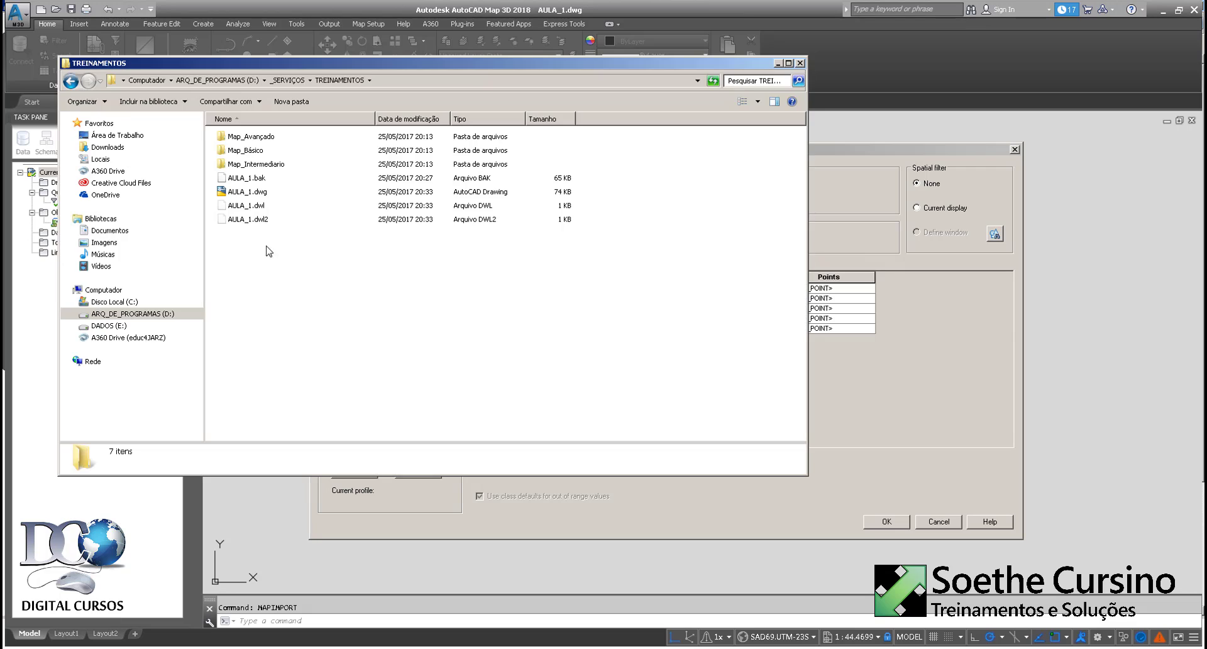
left_click(276, 356)
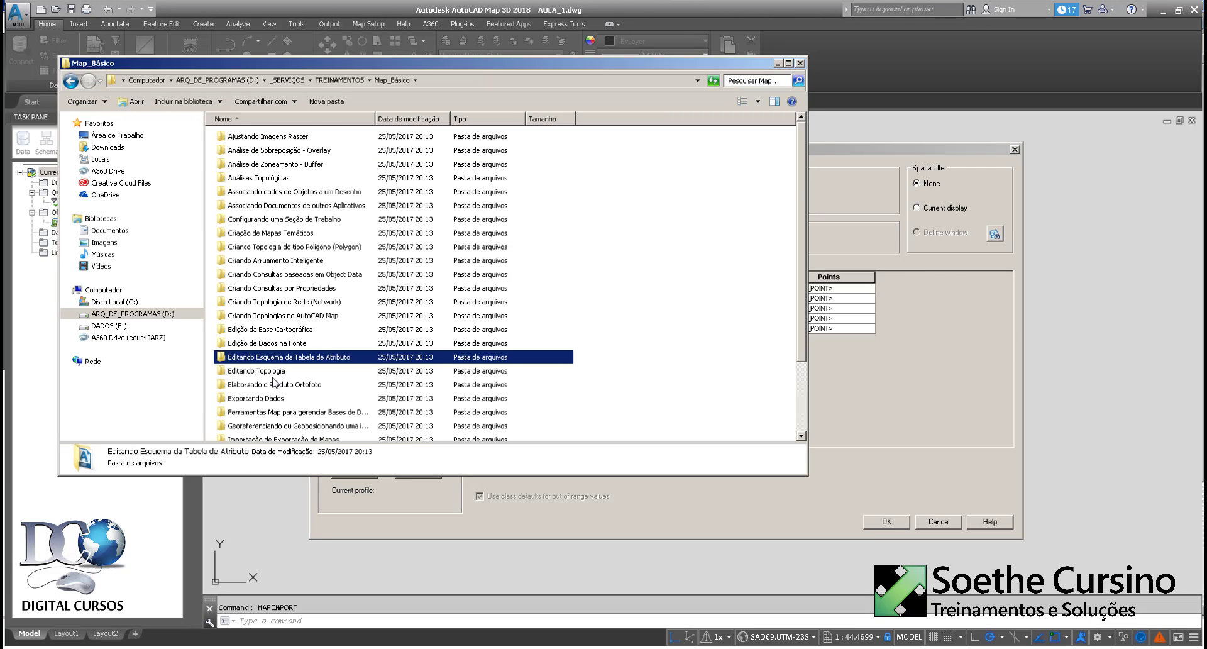
scroll(277, 390, "down", 3)
double_click(277, 351)
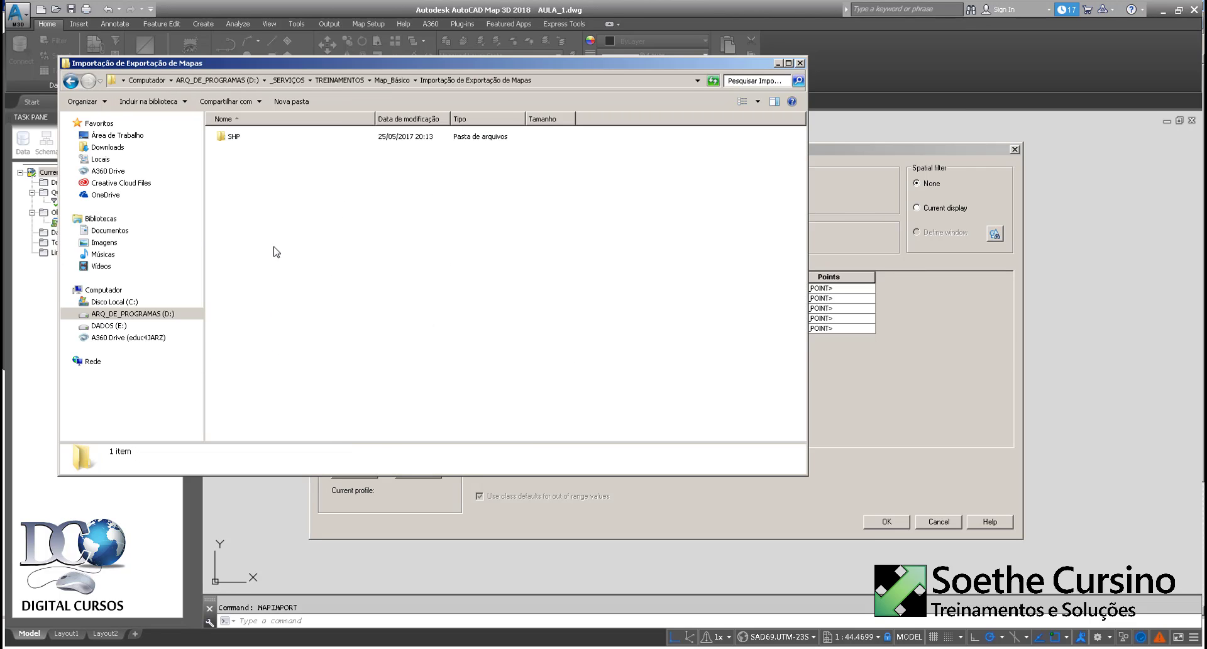
double_click(235, 139)
double_click(240, 137)
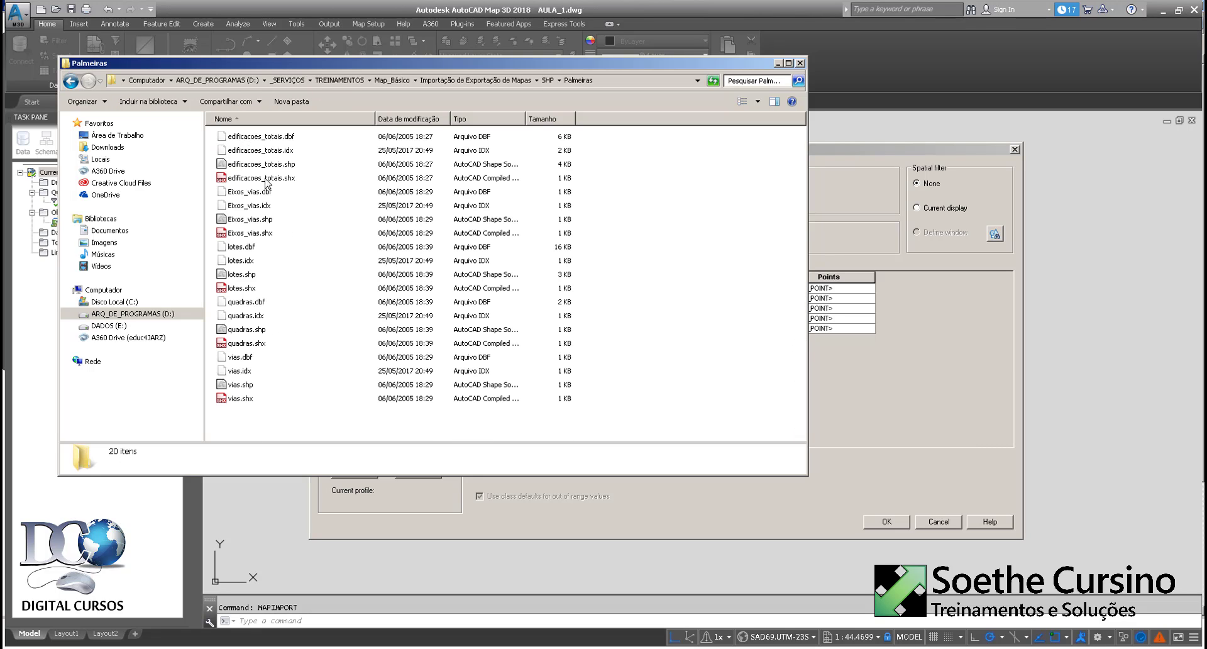
Step: Examine the .shp file of each of the five layers in the Palmeiras folder and return to the Import dialog
left_click(282, 165)
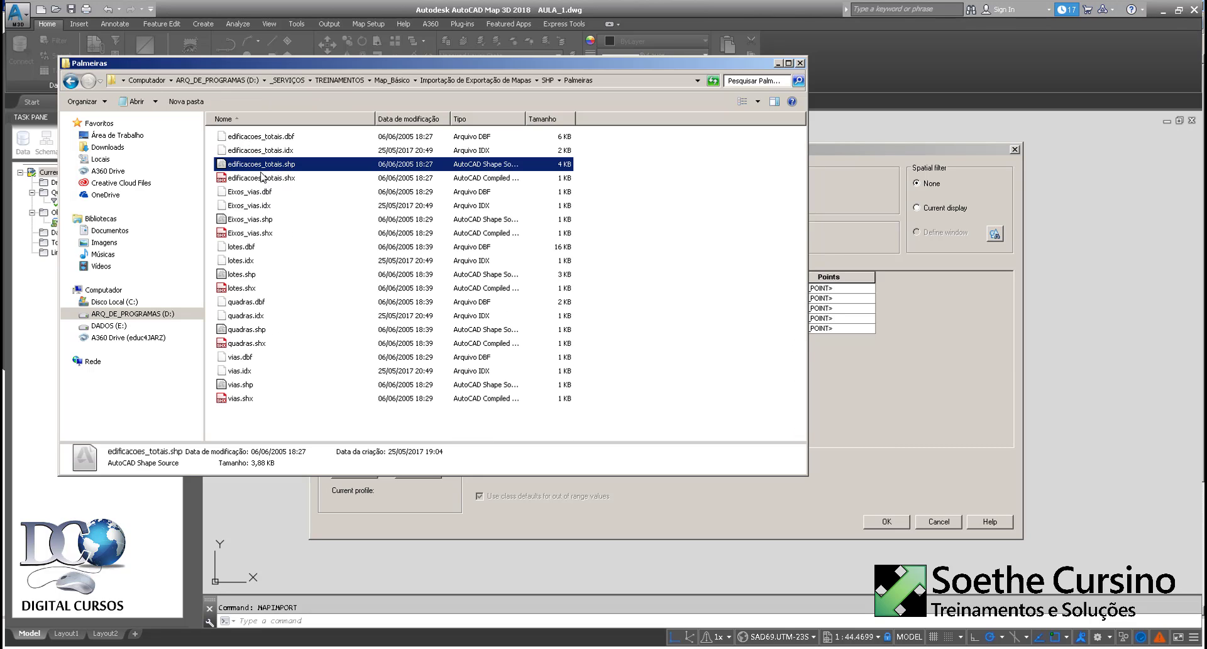
left_click(243, 222)
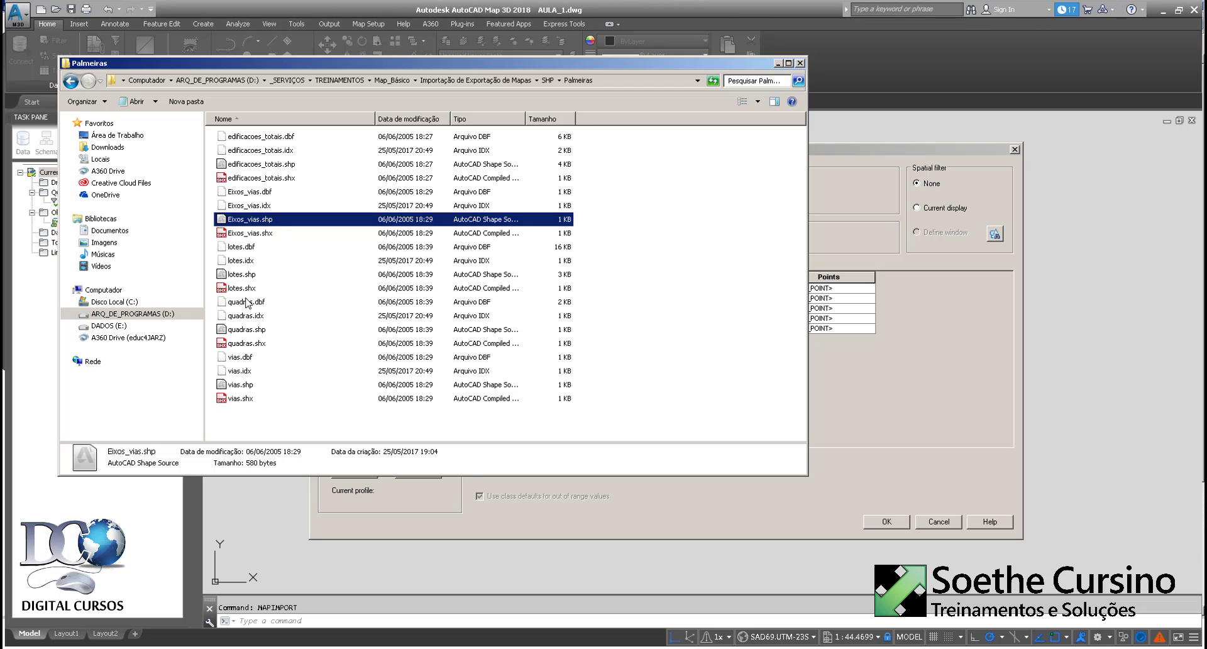
left_click(240, 275)
left_click(260, 330)
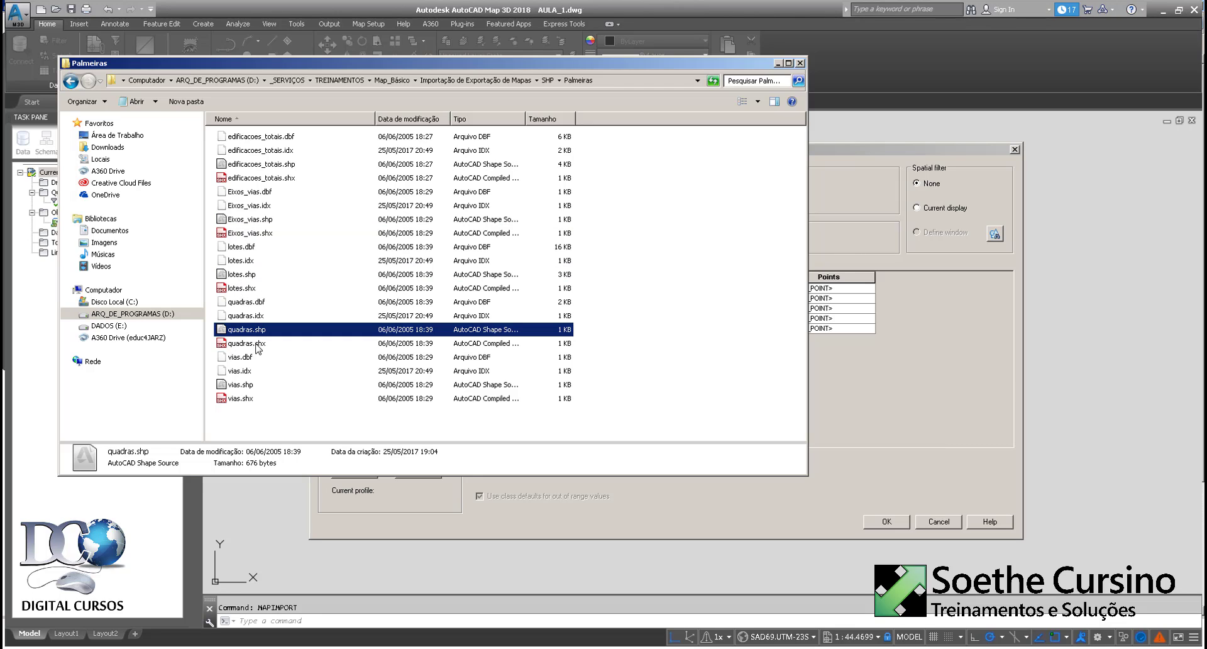
left_click(246, 386)
left_click(778, 63)
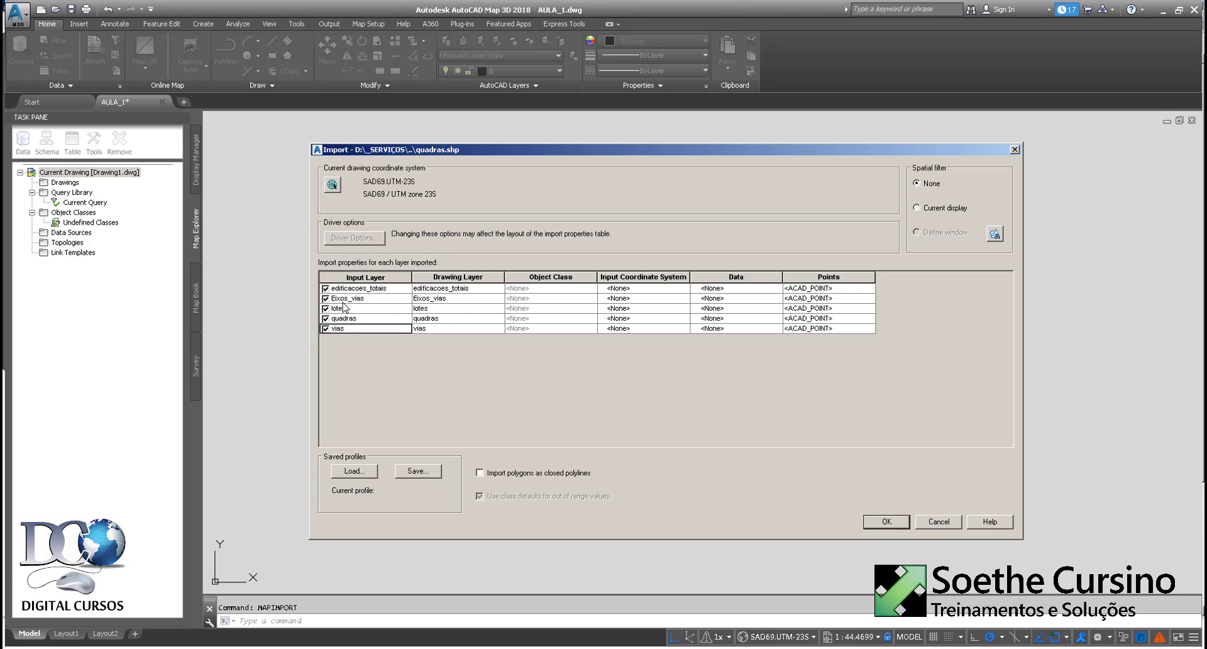
Step: Check the drawing layer choices for Eixos_vias and widen the Input Coordinate System column
left_click(462, 298)
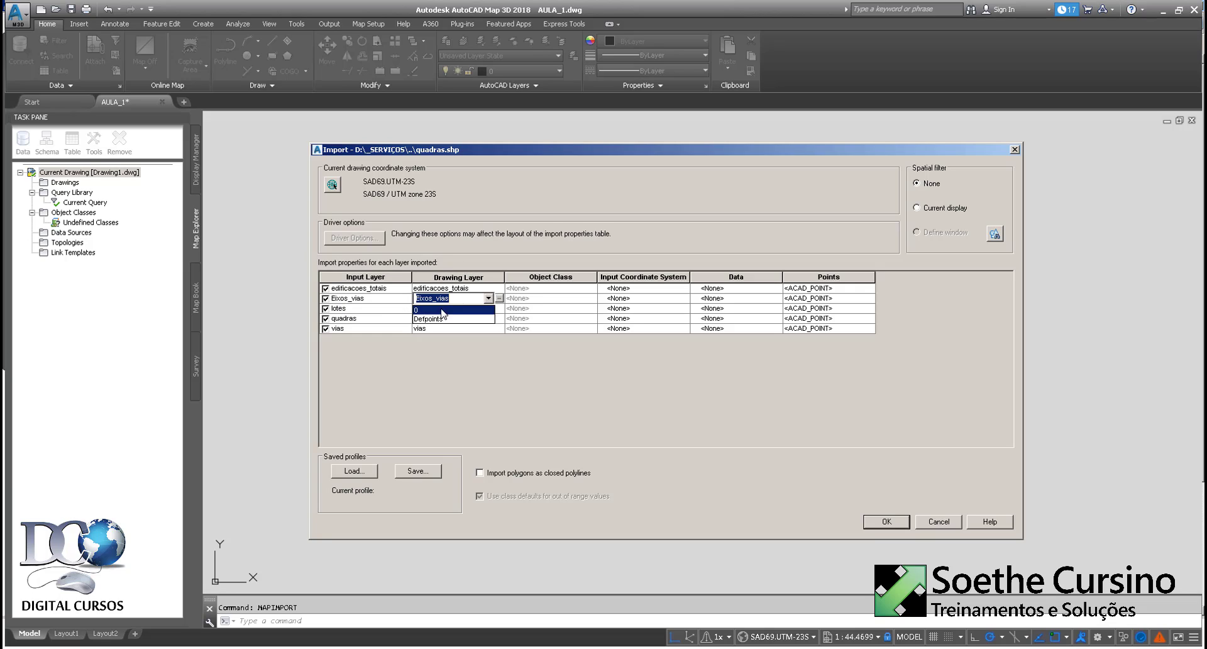
left_click(460, 310)
left_click(537, 278)
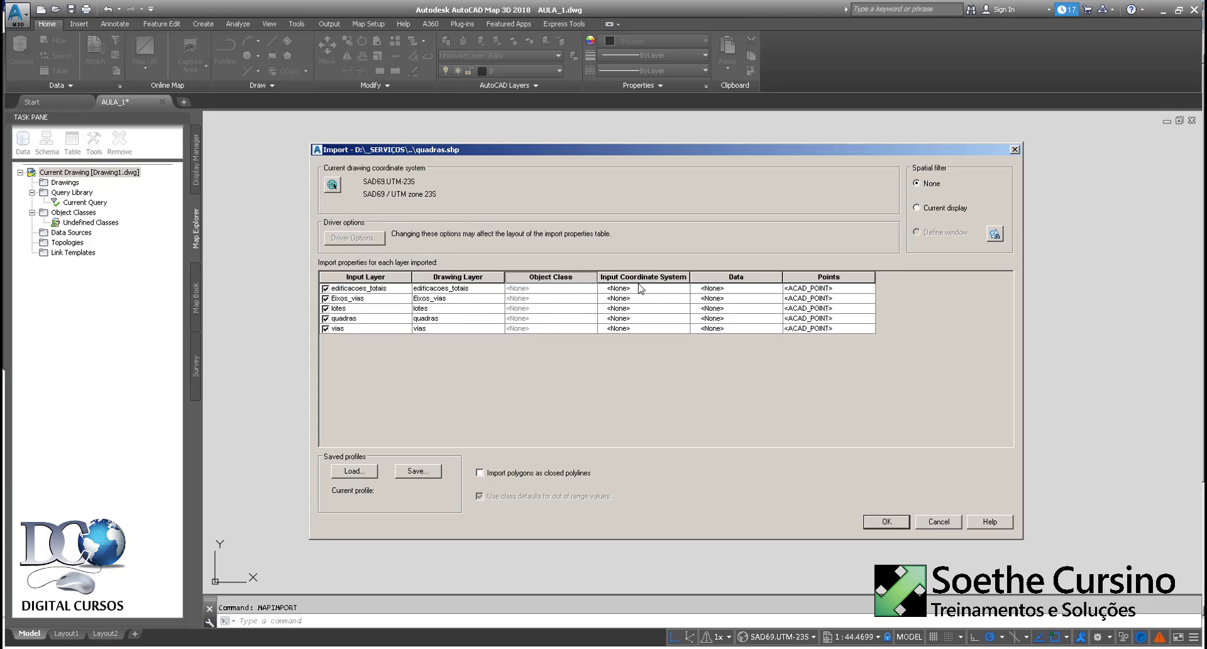
left_click_drag(690, 277, 724, 277)
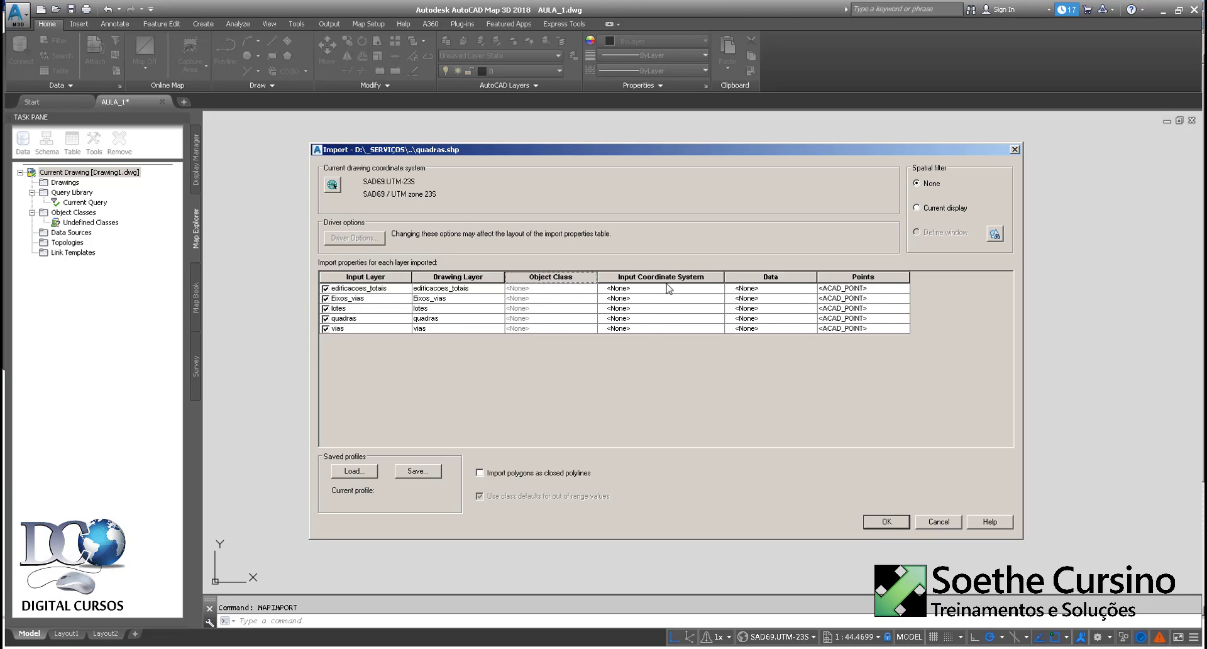
Step: Return to the Palmeiras folder in Windows Explorer and examine the .dbf, .idx, .shp and .shx files that accompany vias
left_click(98, 648)
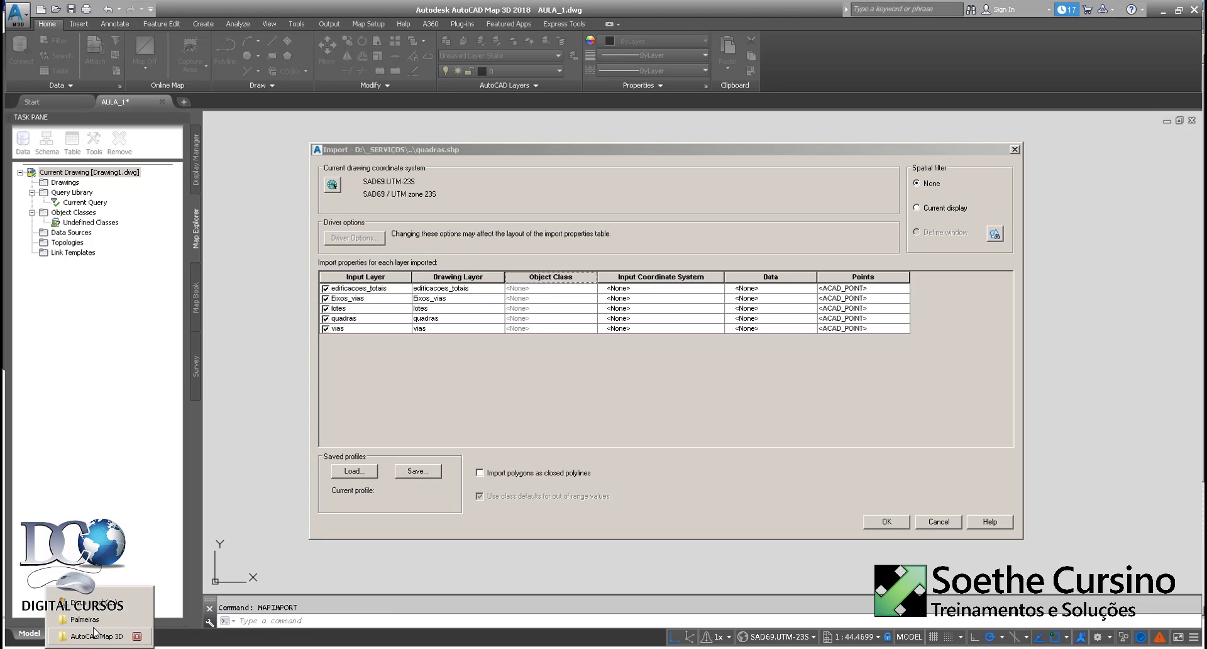
left_click(85, 619)
left_click(254, 403)
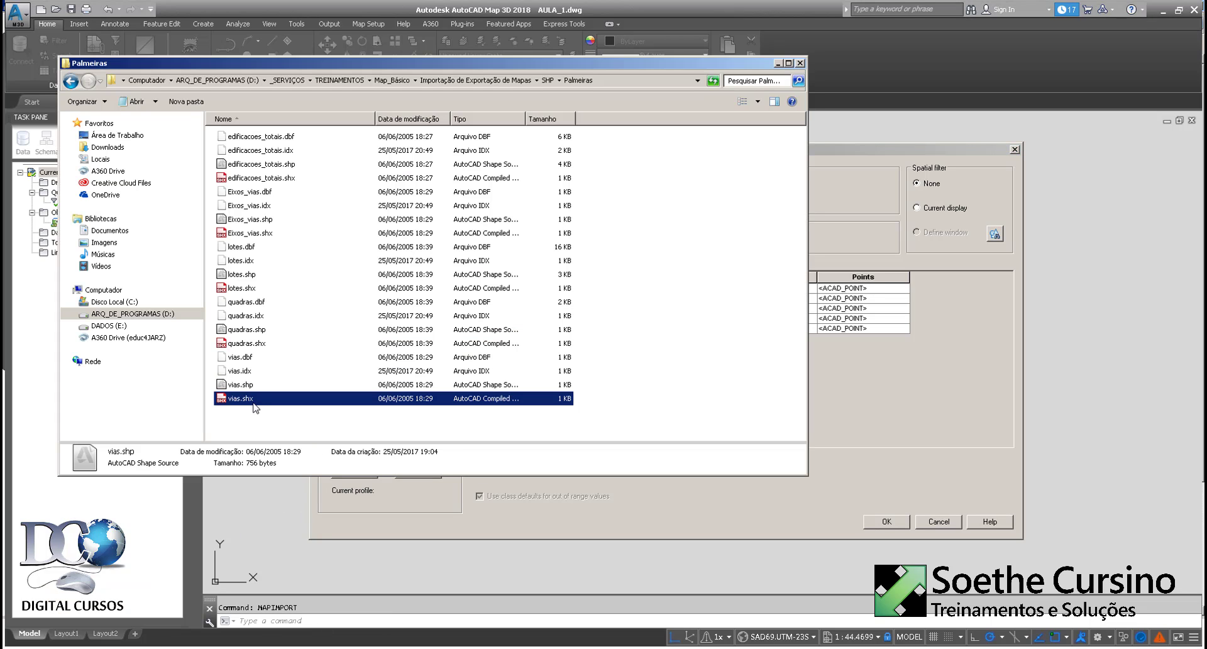
left_click(252, 357)
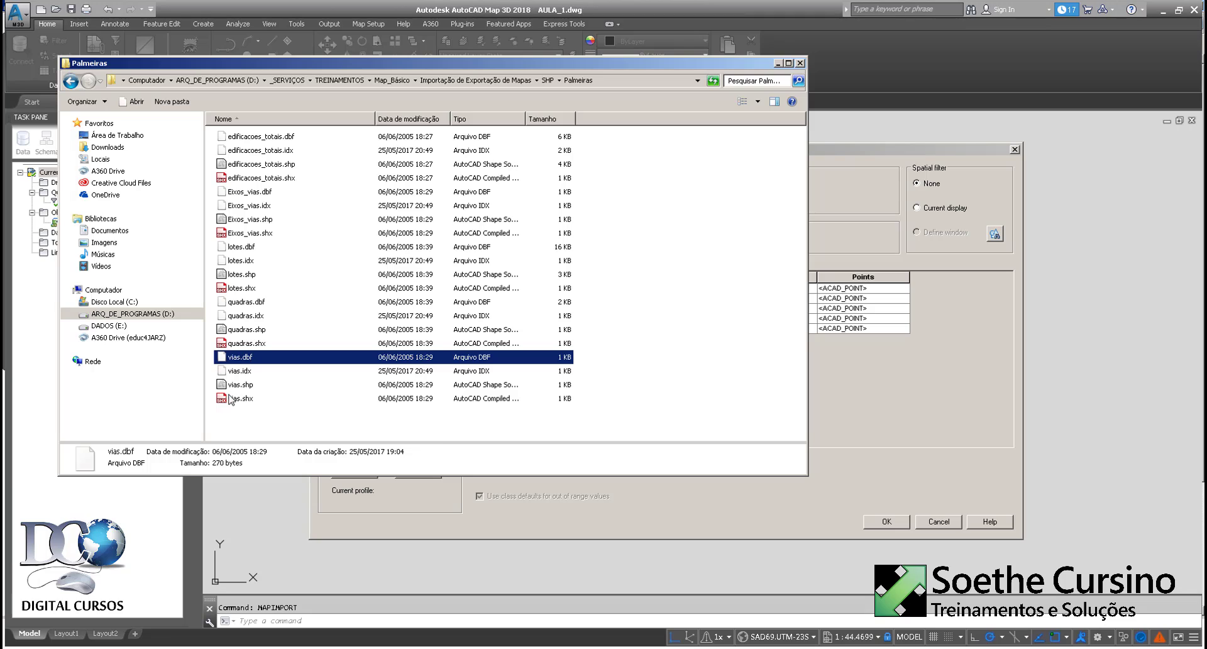
left_click(239, 385)
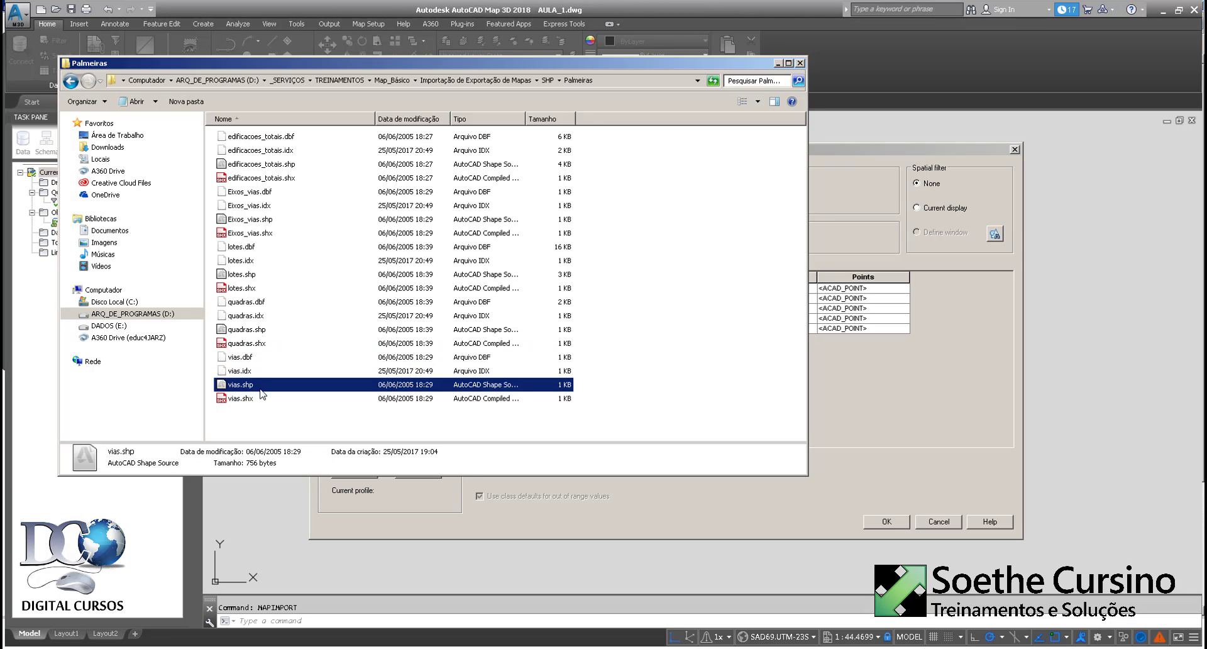
left_click(244, 404)
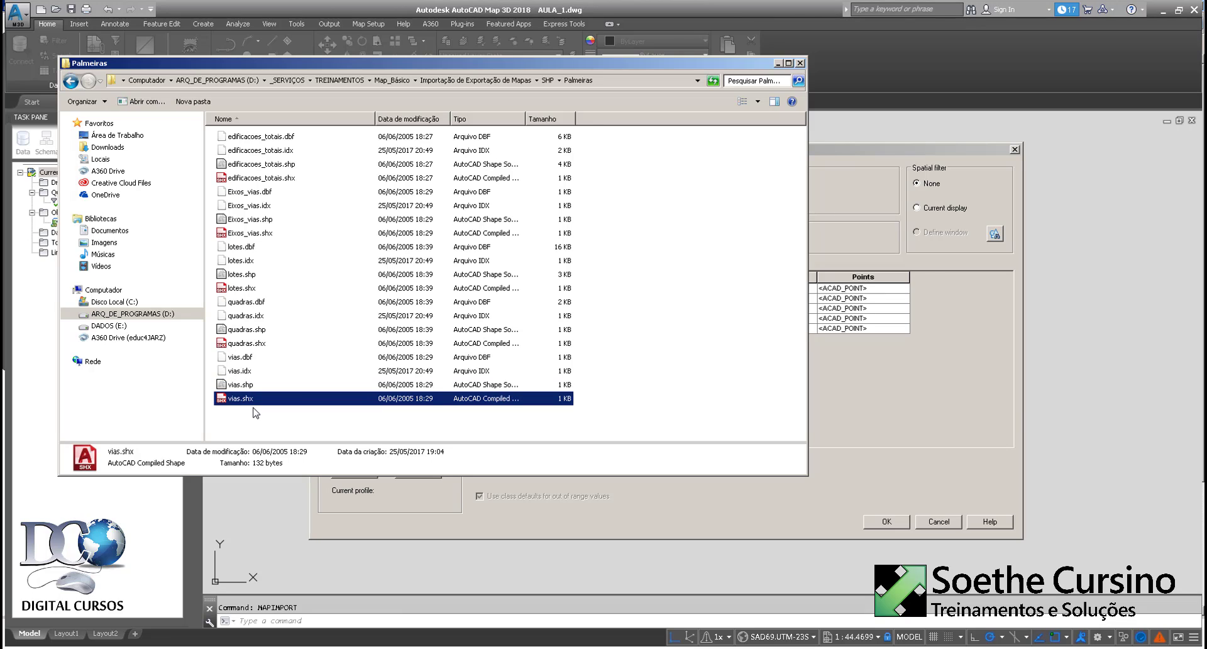
left_click(241, 370)
left_click(247, 359)
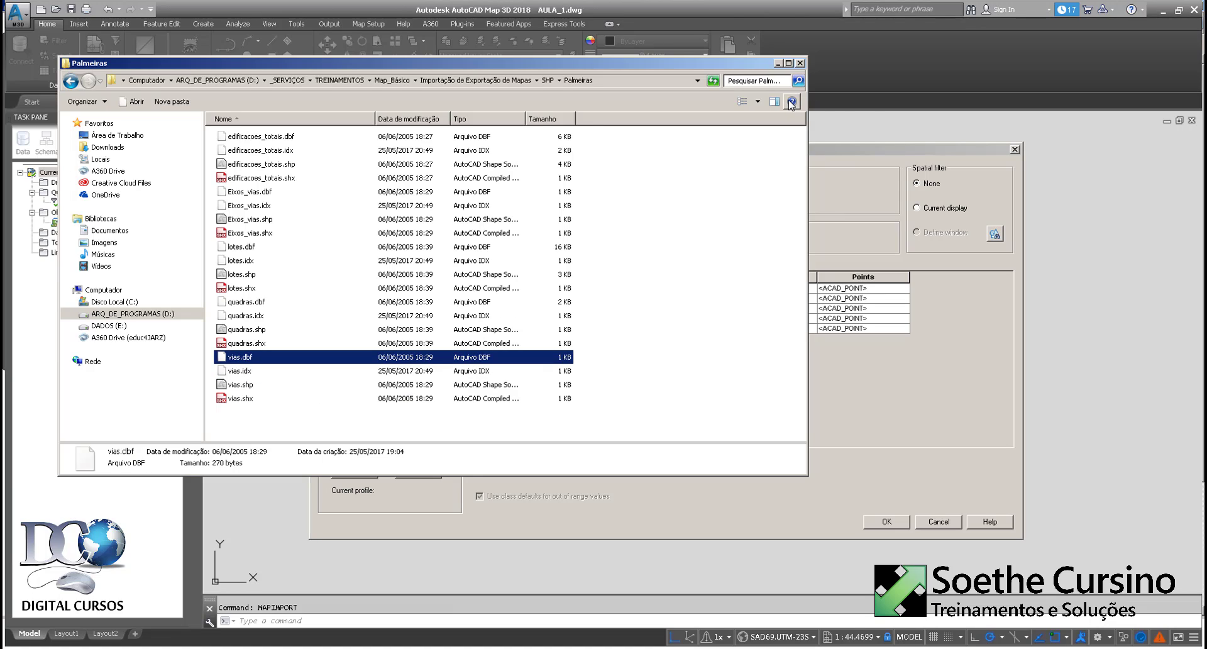
Step: Return to the Import dialog and set the input coordinate system of edificacoes_totais to SAD69.UTM-23S, searching the library for SAD69
left_click(778, 62)
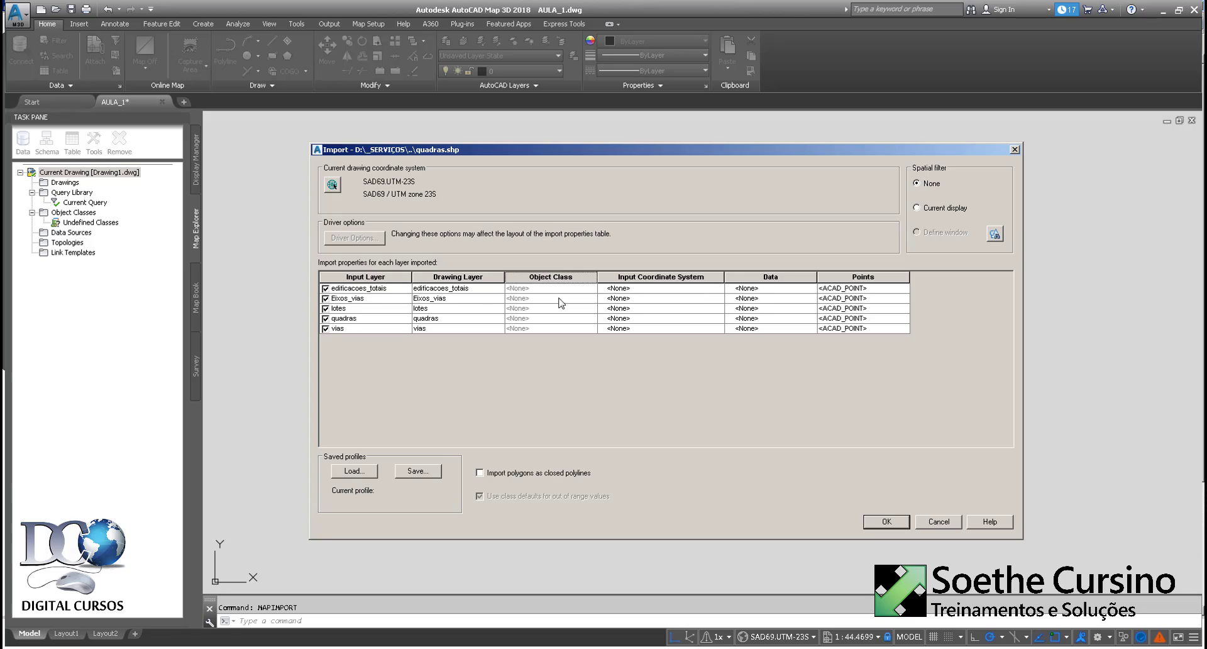
left_click(692, 291)
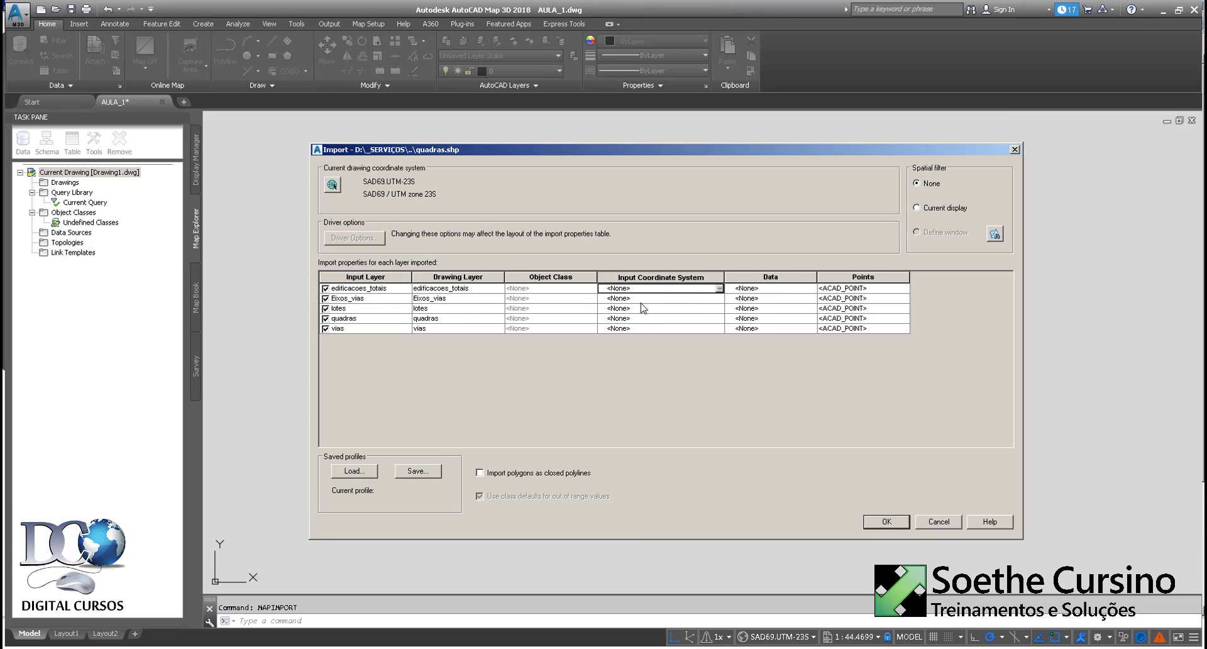
left_click(719, 289)
left_click(367, 227)
type("S")
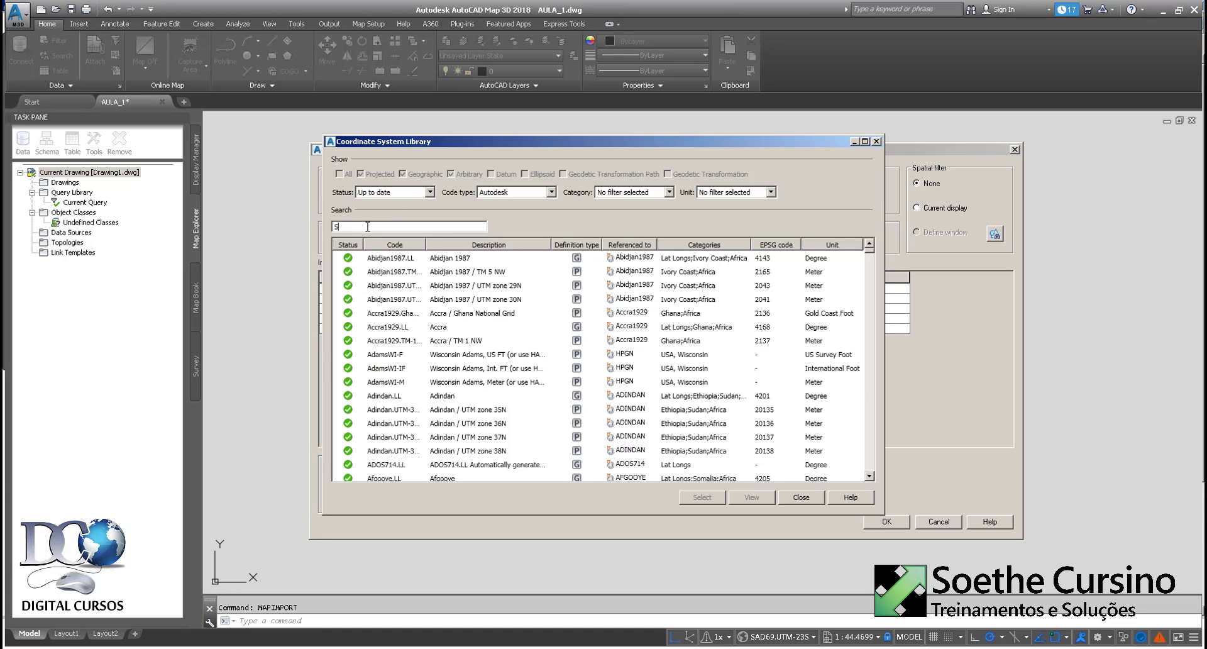
type("AD69")
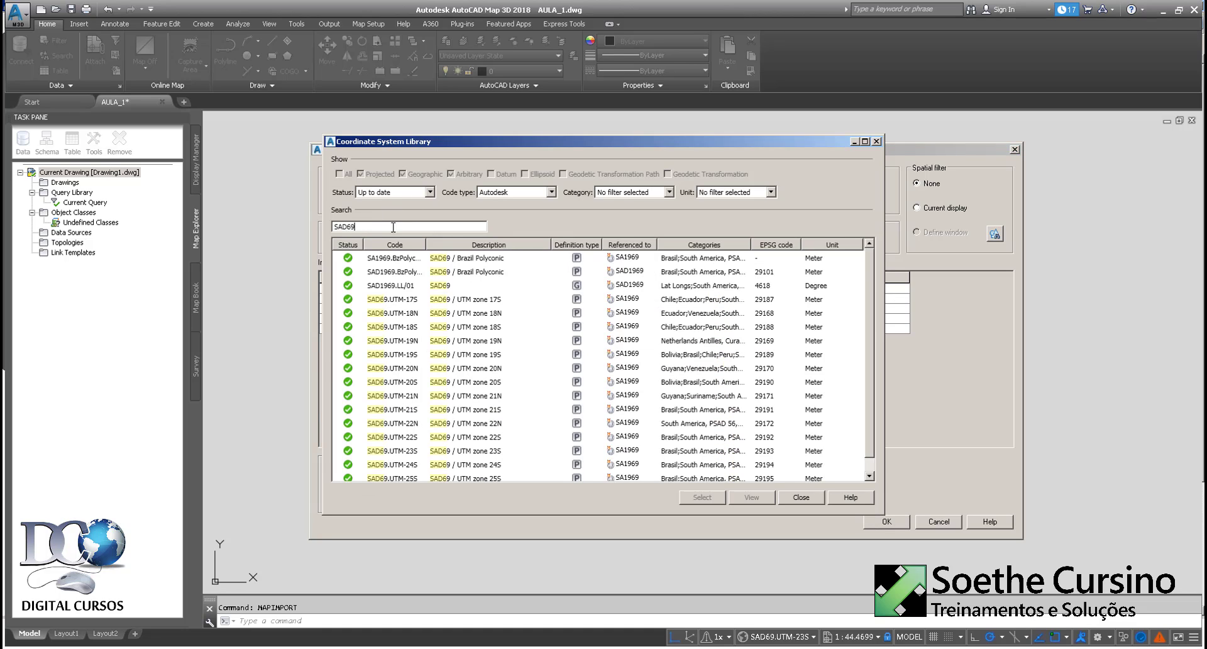
left_click(400, 478)
left_click(412, 440)
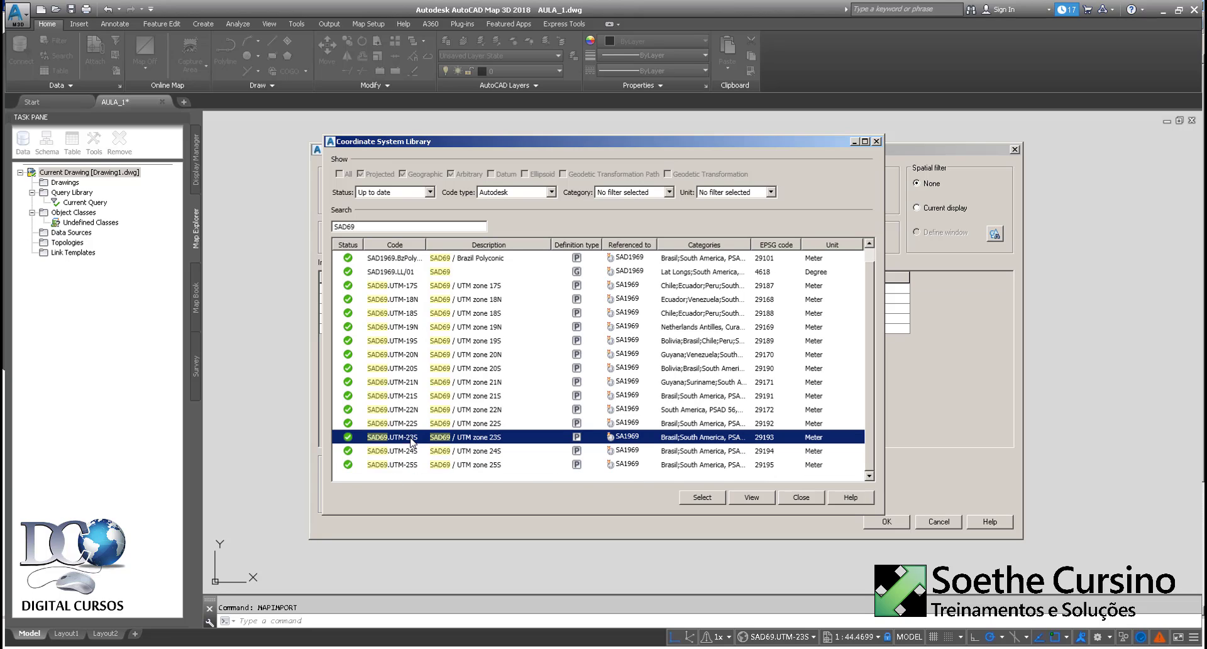
left_click(714, 498)
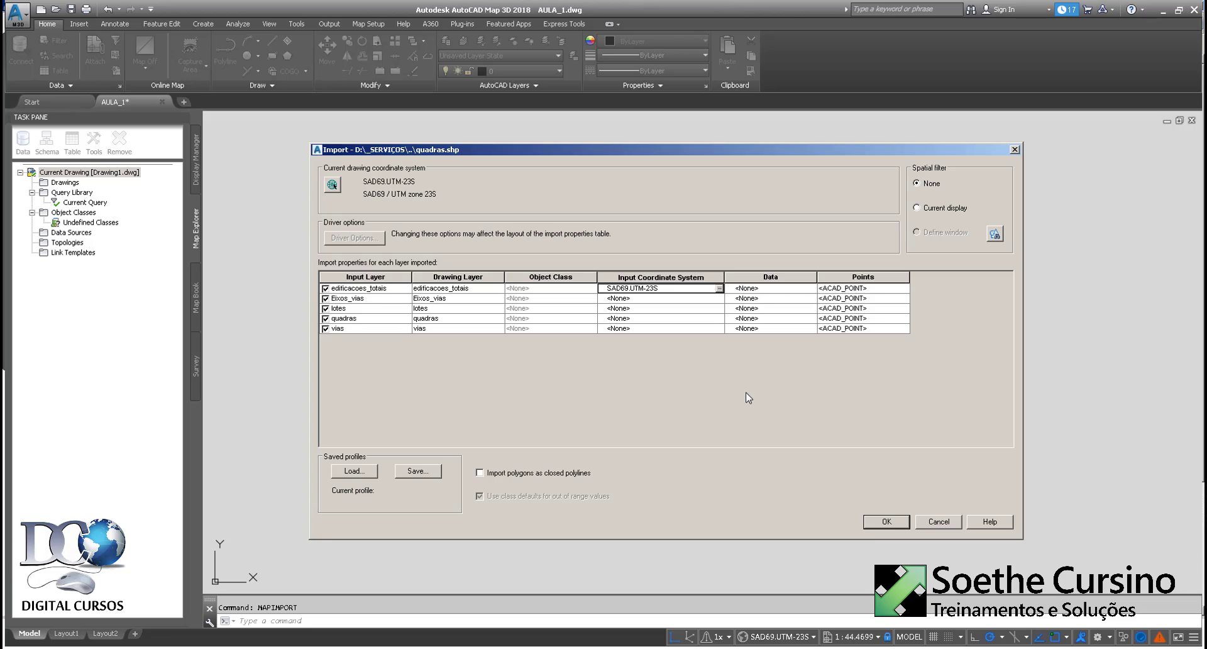
Step: Import attribute data for all five layers, using each input layer name as its table name
left_click(368, 298)
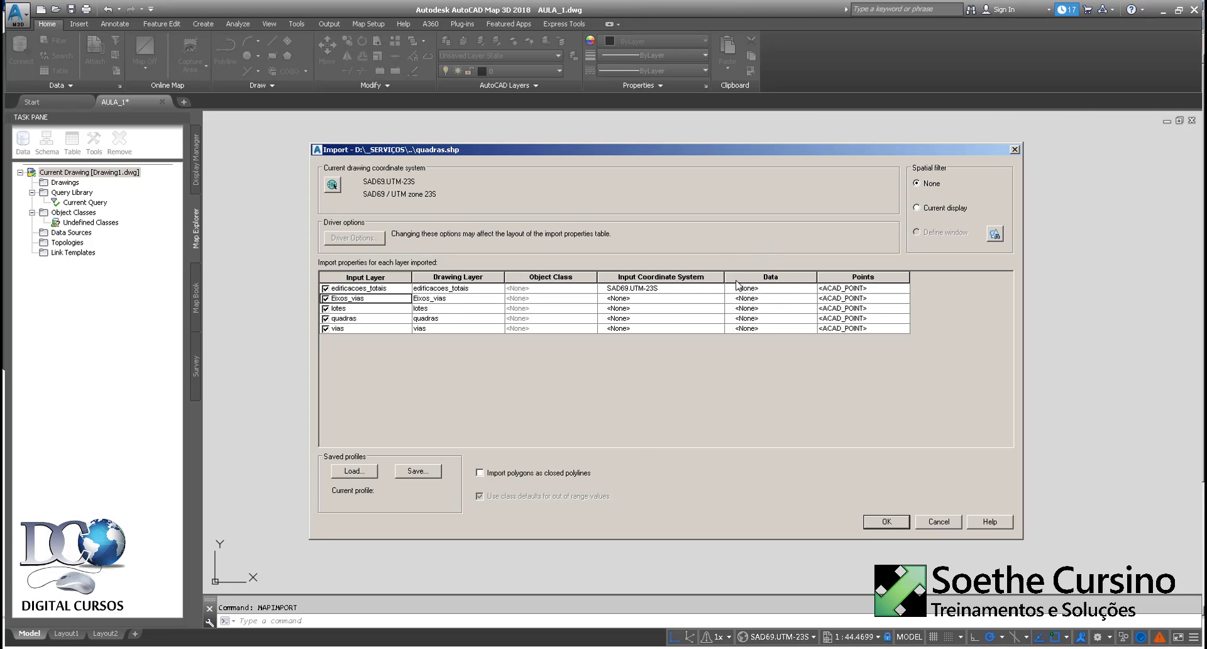
left_click(800, 281)
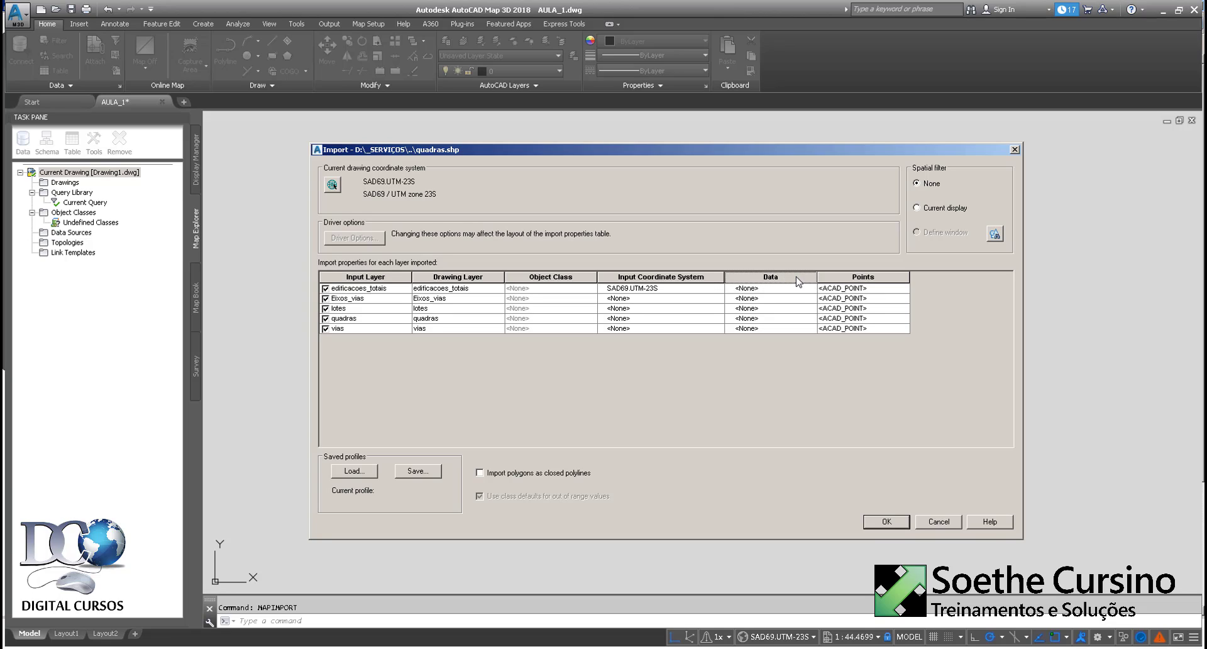
right_click(791, 280)
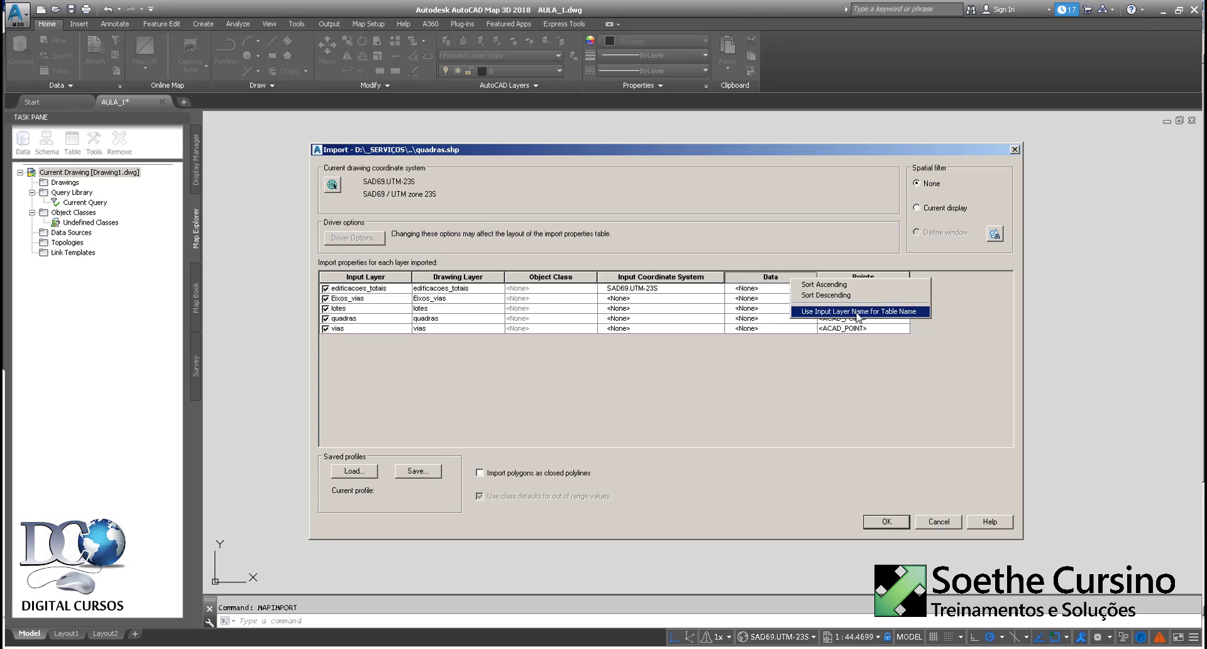
left_click(905, 313)
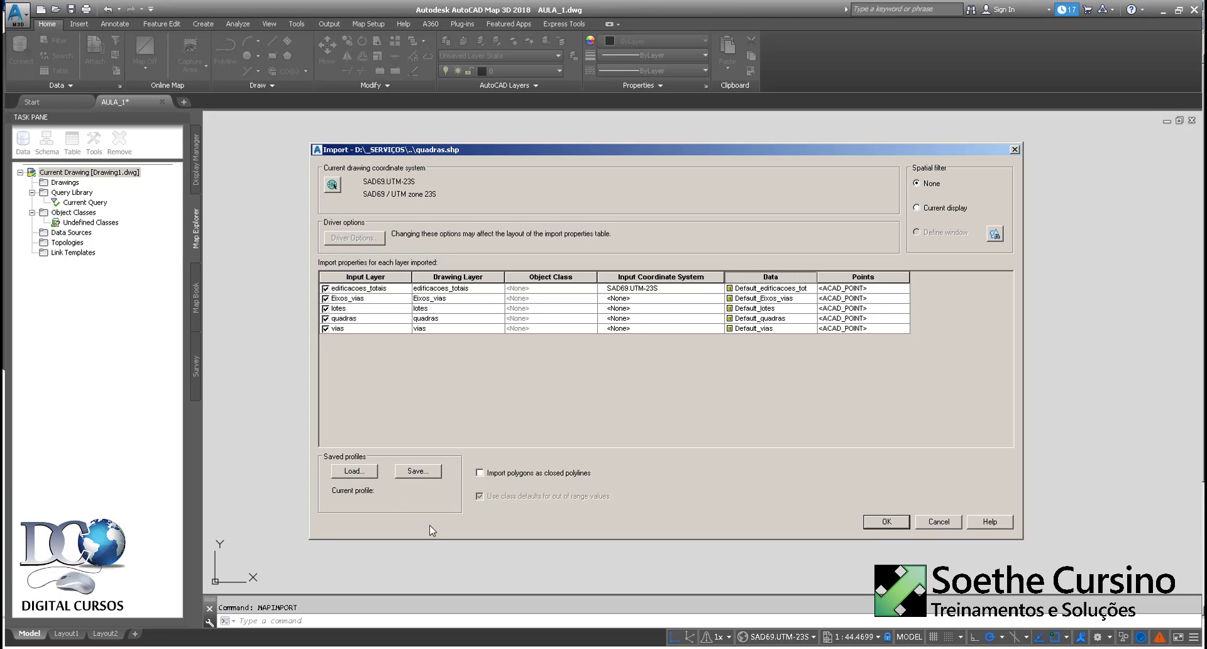
Step: Set polygons to import as closed polylines and run the import of the five Palmeiras layers
left_click(496, 473)
left_click(553, 473)
left_click(531, 473)
left_click(879, 523)
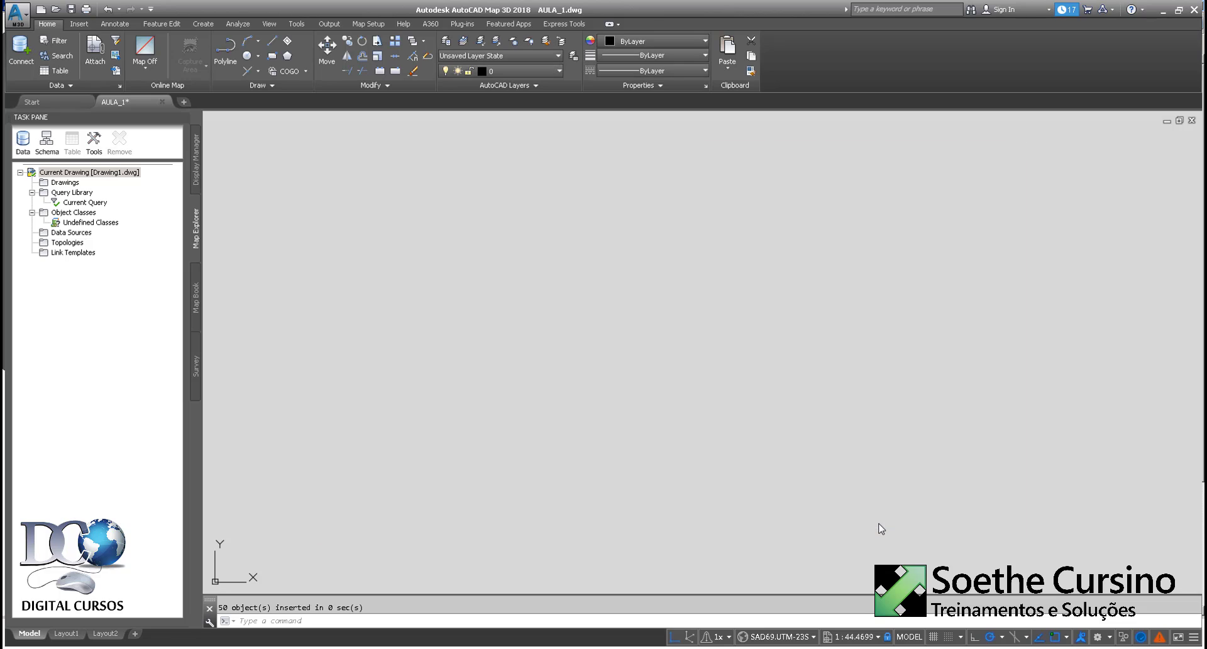
Step: Zoom to the drawing extents and examine the properties and object data of the building polyline at the block's northwest corner
type("Z")
key("Return")
type("E")
key("Return")
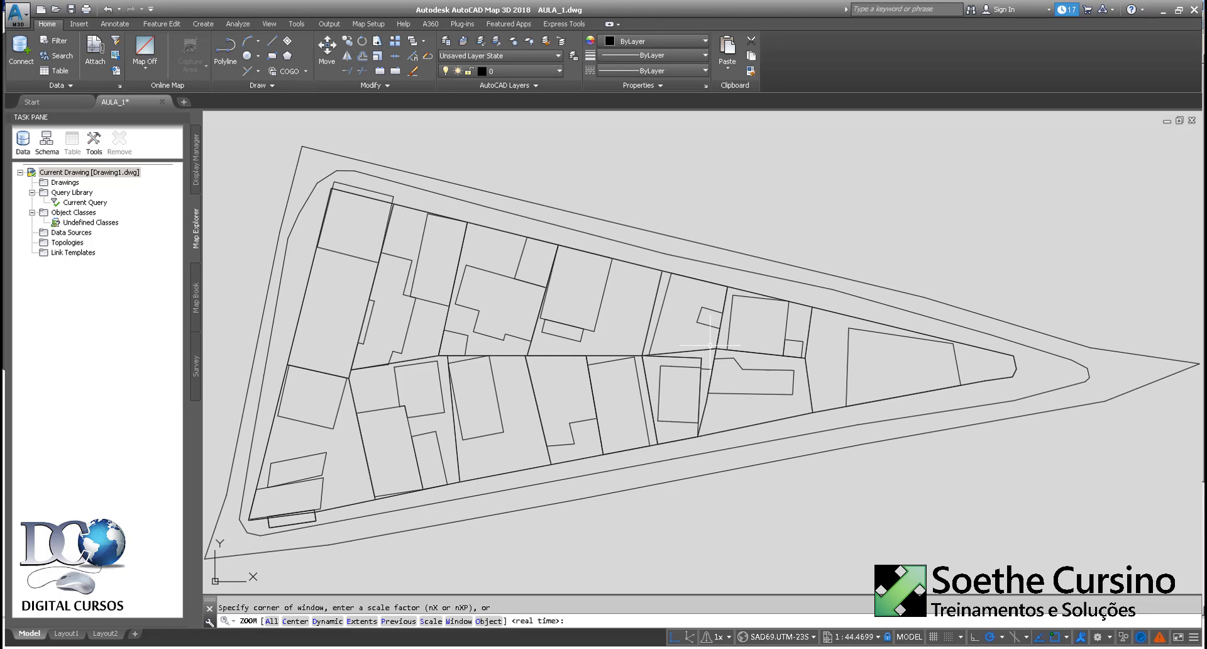
scroll(710, 345, "down", 4)
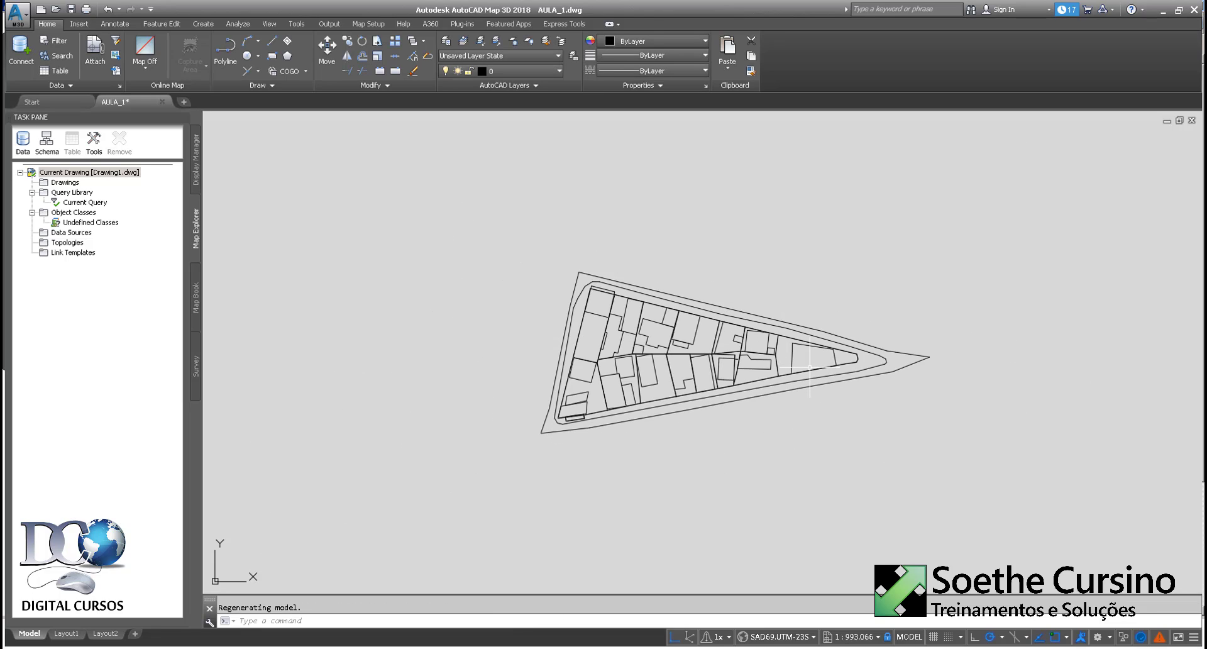
key("ctrl+1")
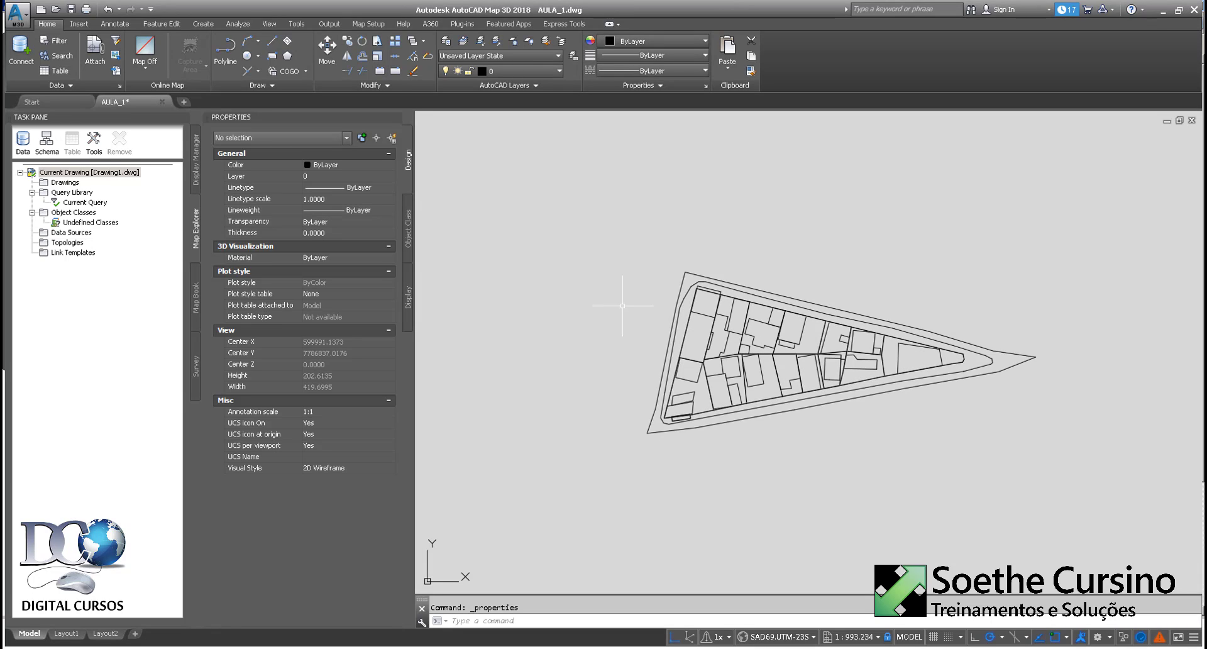
scroll(689, 322, "up", 2)
key("Escape")
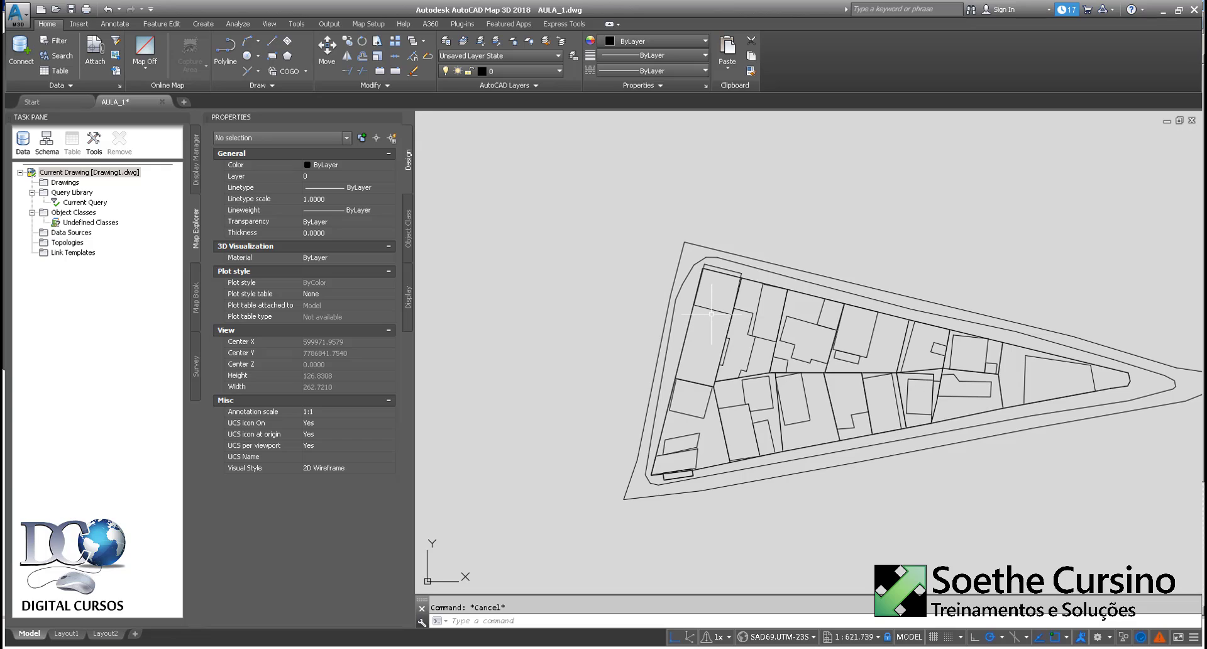
left_click(713, 308)
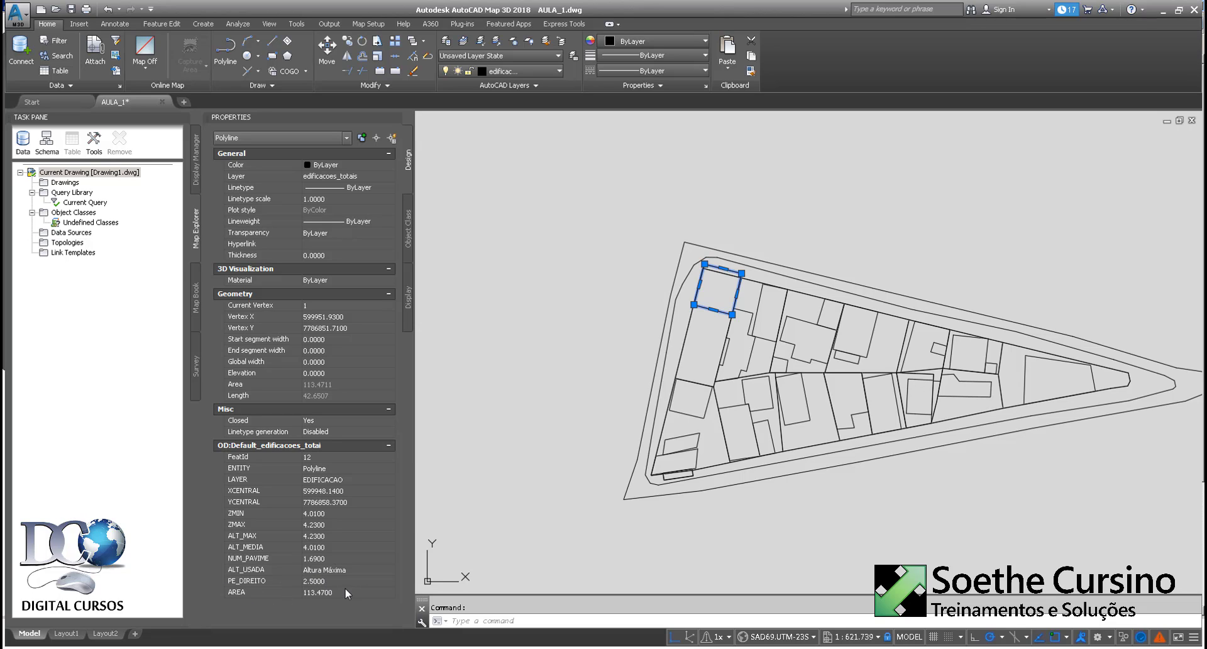
scroll(565, 409, "down", 4)
scroll(566, 409, "up", 4)
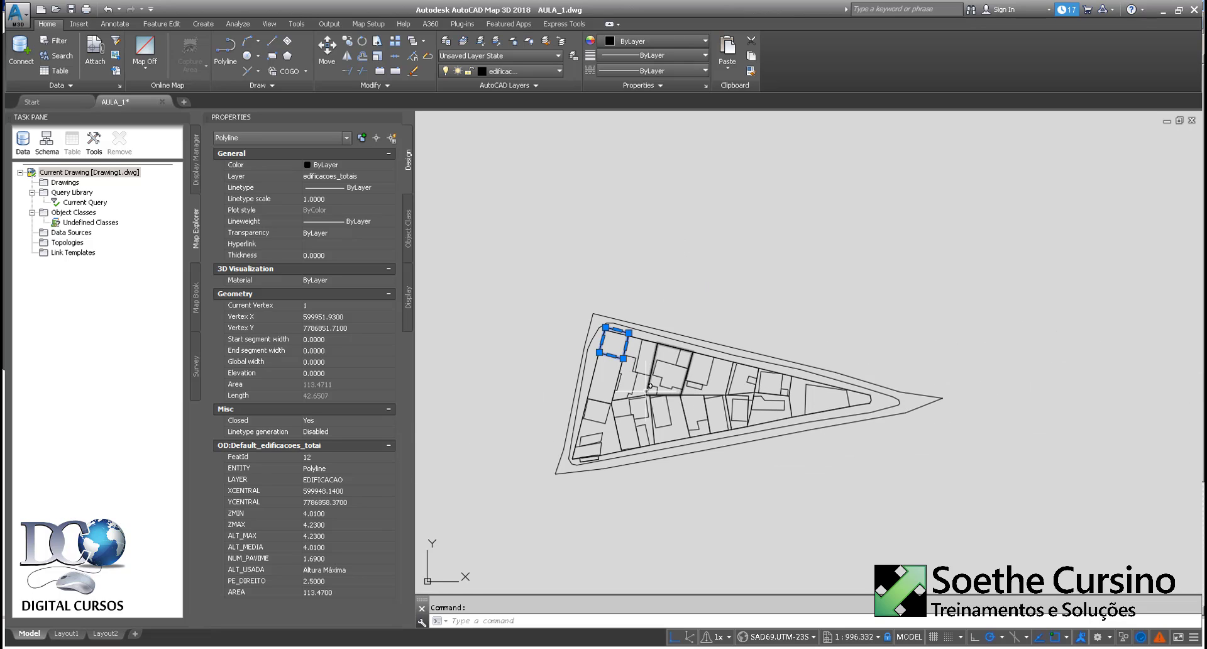
key("Escape")
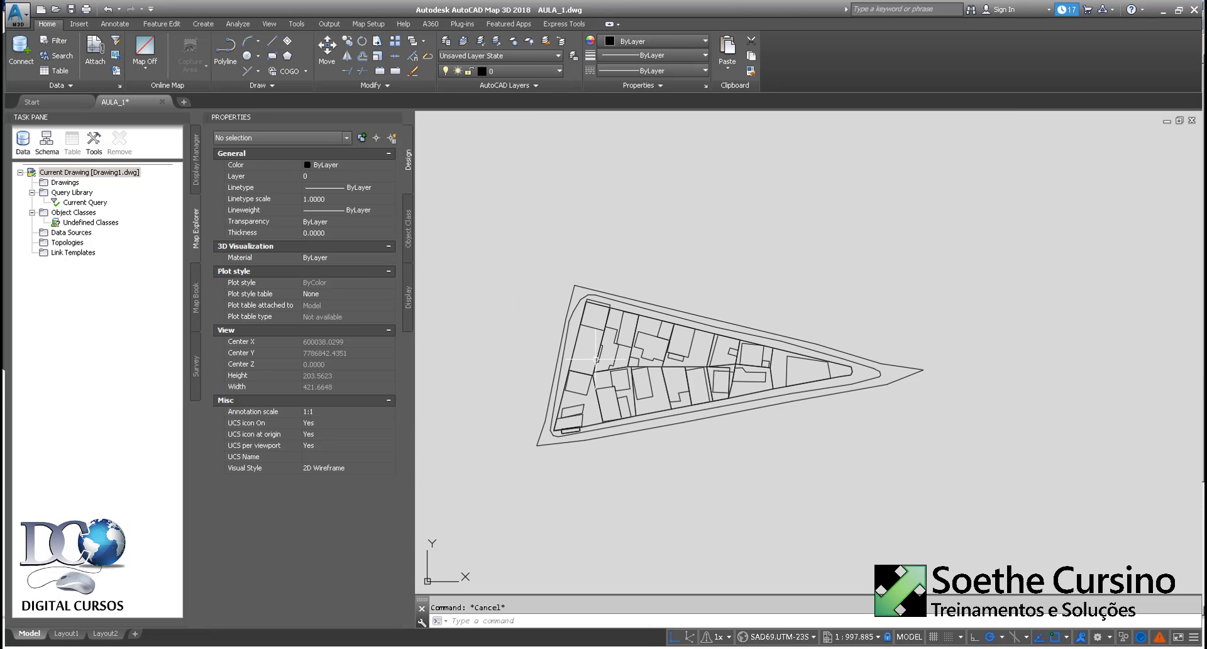
Step: Erase all the imported objects from the drawing
middle_click_drag(631, 321, 572, 327)
scroll(573, 339, "down", 2)
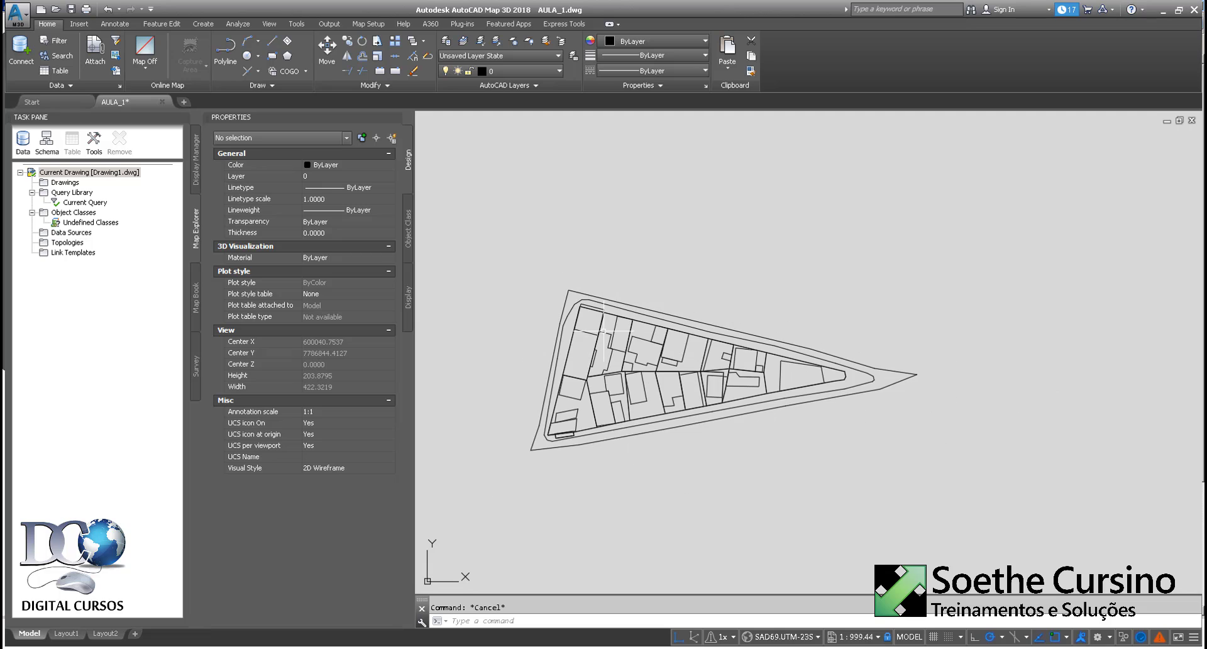
type("e")
key("Return")
left_click(968, 246)
left_click(456, 556)
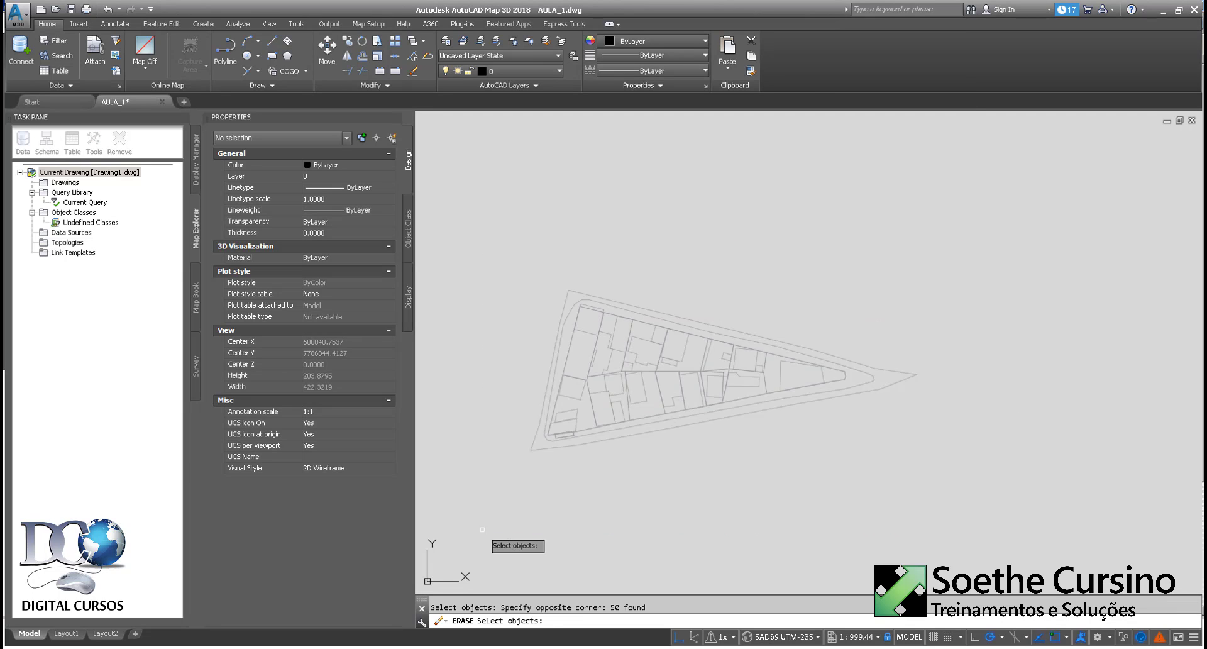
key("Return")
Step: Import edificacoes_totais.shp with MAPIMPORT, using the input layer name as table name and leaving the closed polylines option off
type("MAPIMPORT")
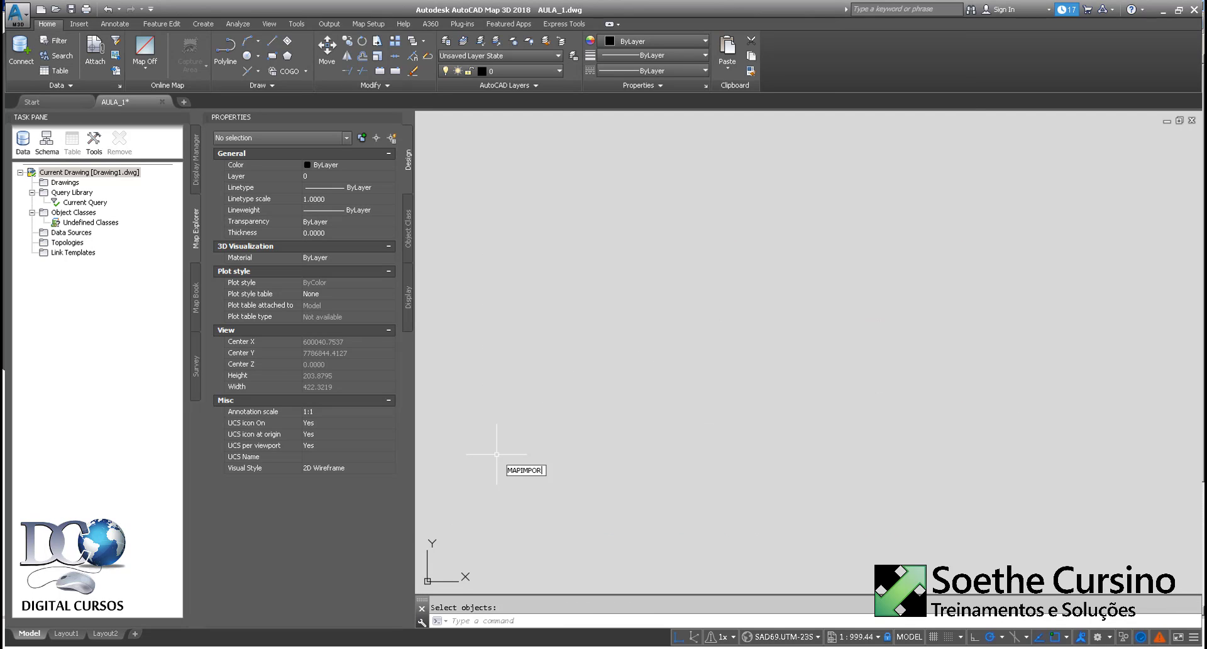
key("Return")
left_click_drag(528, 178, 704, 175)
left_click(560, 220)
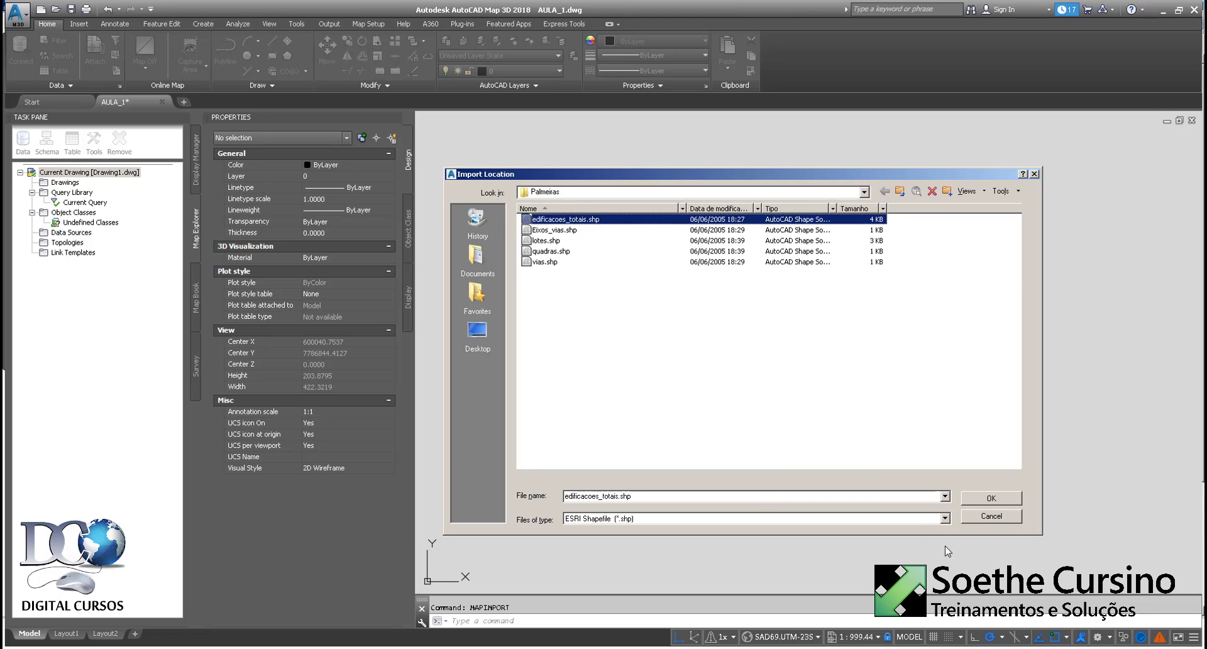
left_click(973, 500)
left_click(845, 287)
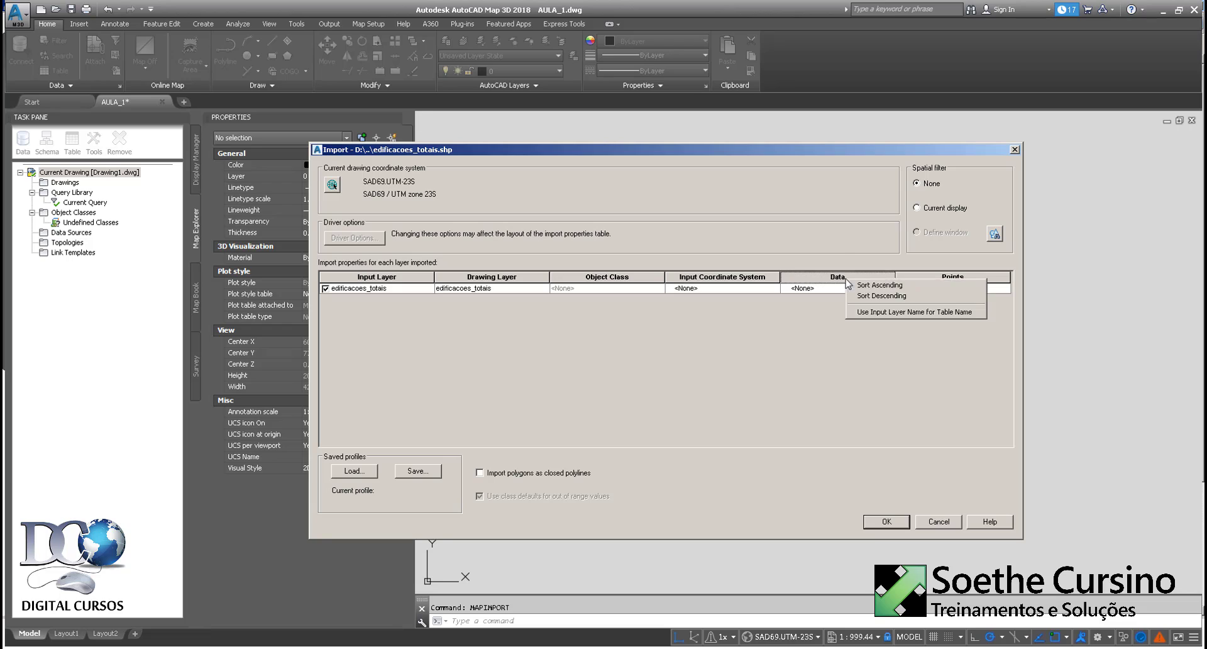
left_click(867, 312)
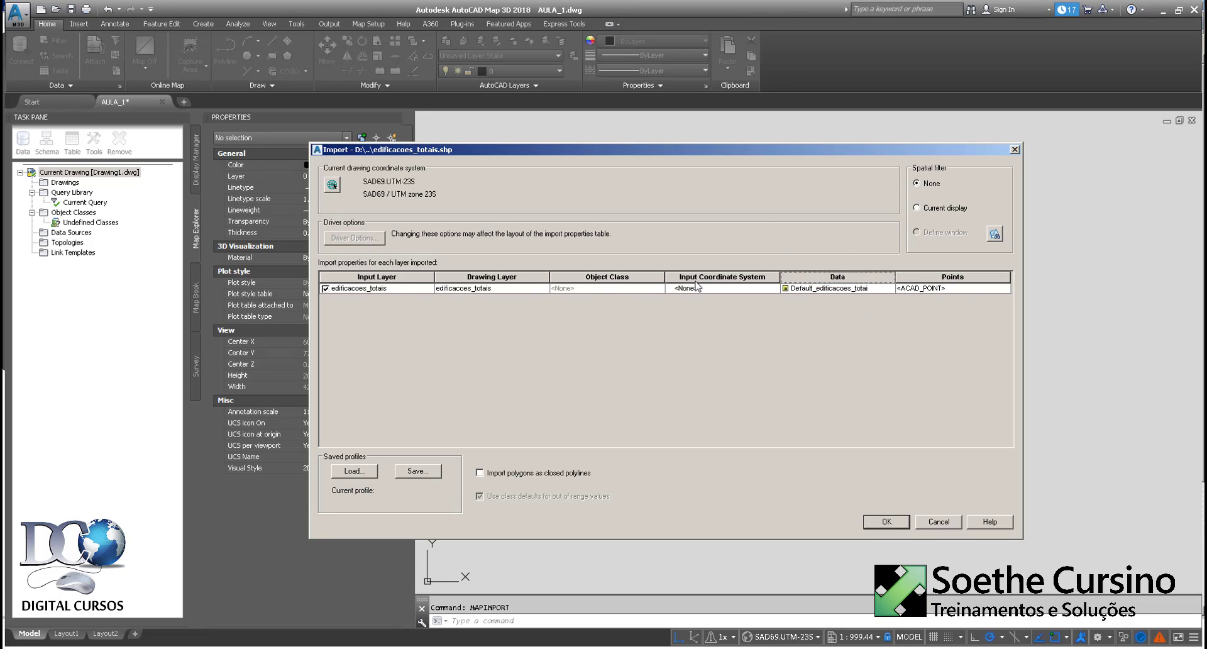
left_click_drag(752, 148, 852, 137)
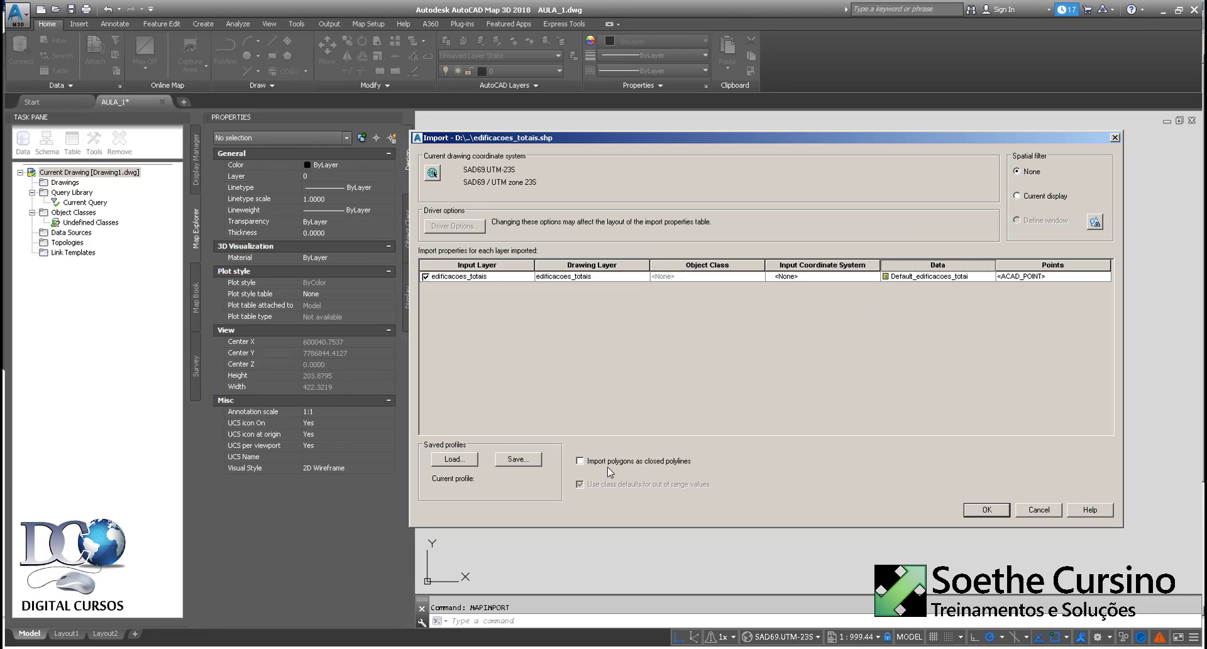
left_click(973, 509)
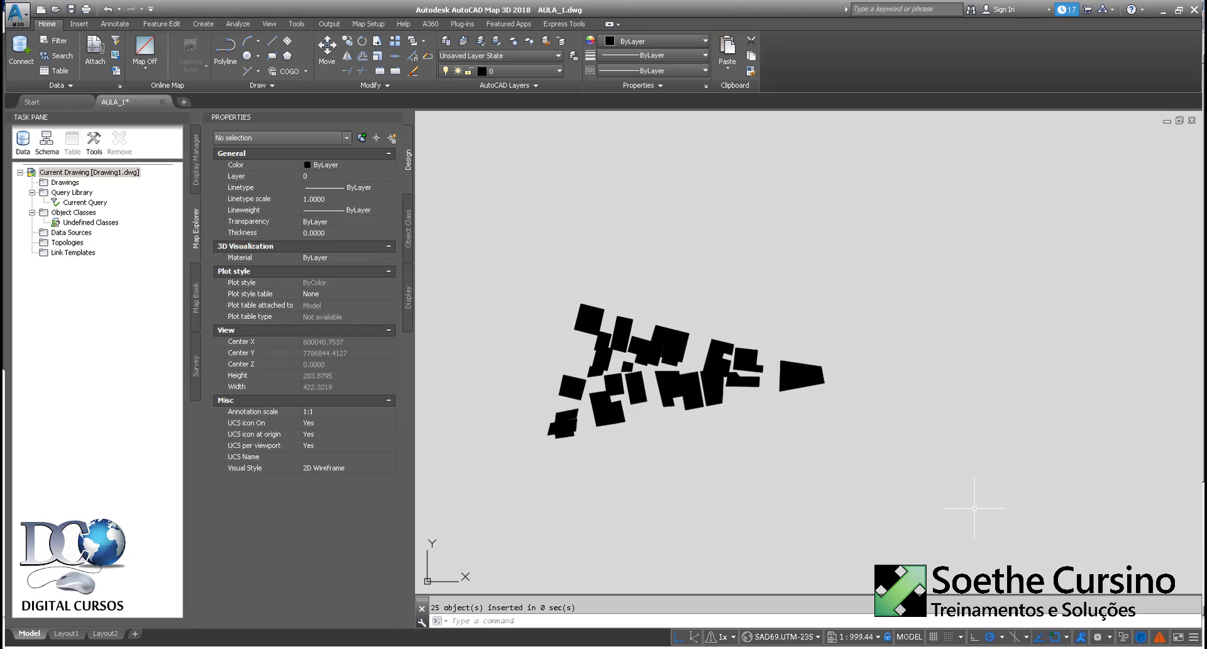
Step: Examine the properties of the filled polygon at the northwest corner and erase all the building polygons
left_click(597, 321)
scroll(597, 320, "up", 2)
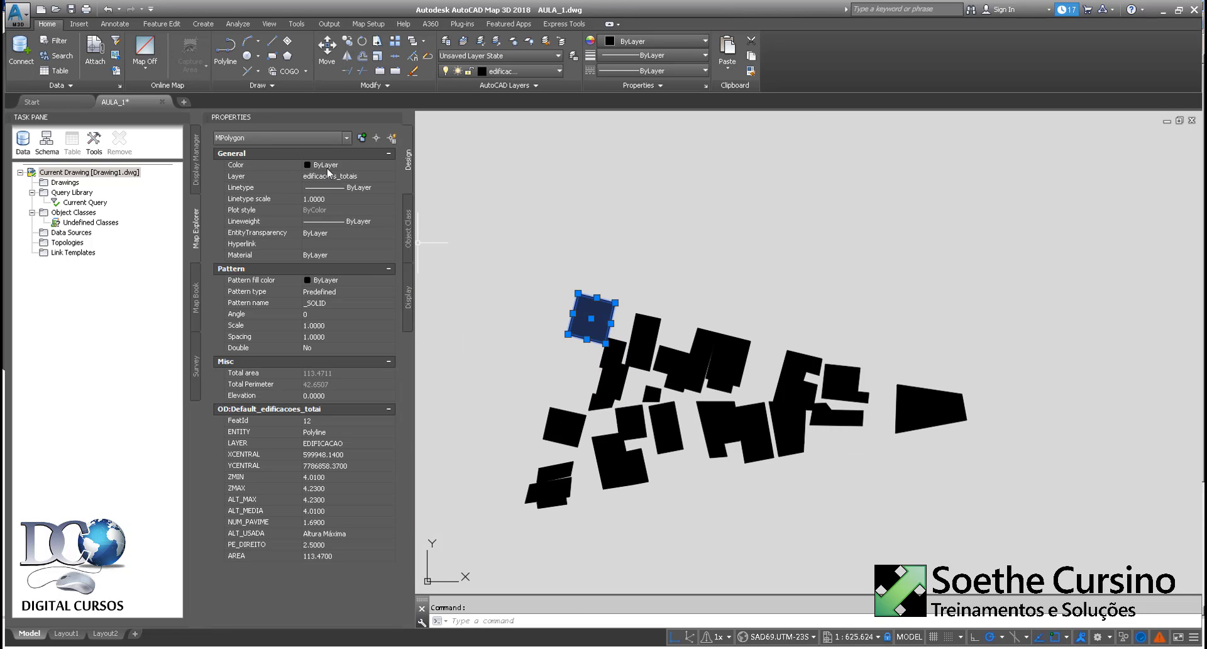
scroll(606, 326, "up", 2)
scroll(582, 318, "down", 3)
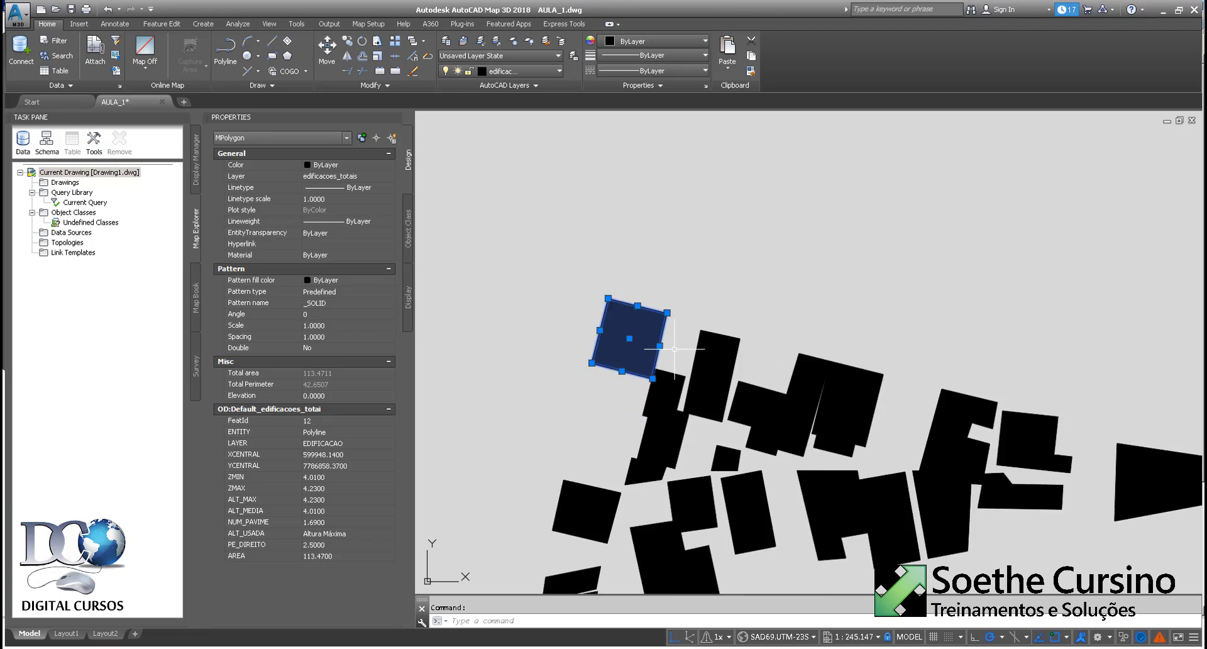
key("Escape")
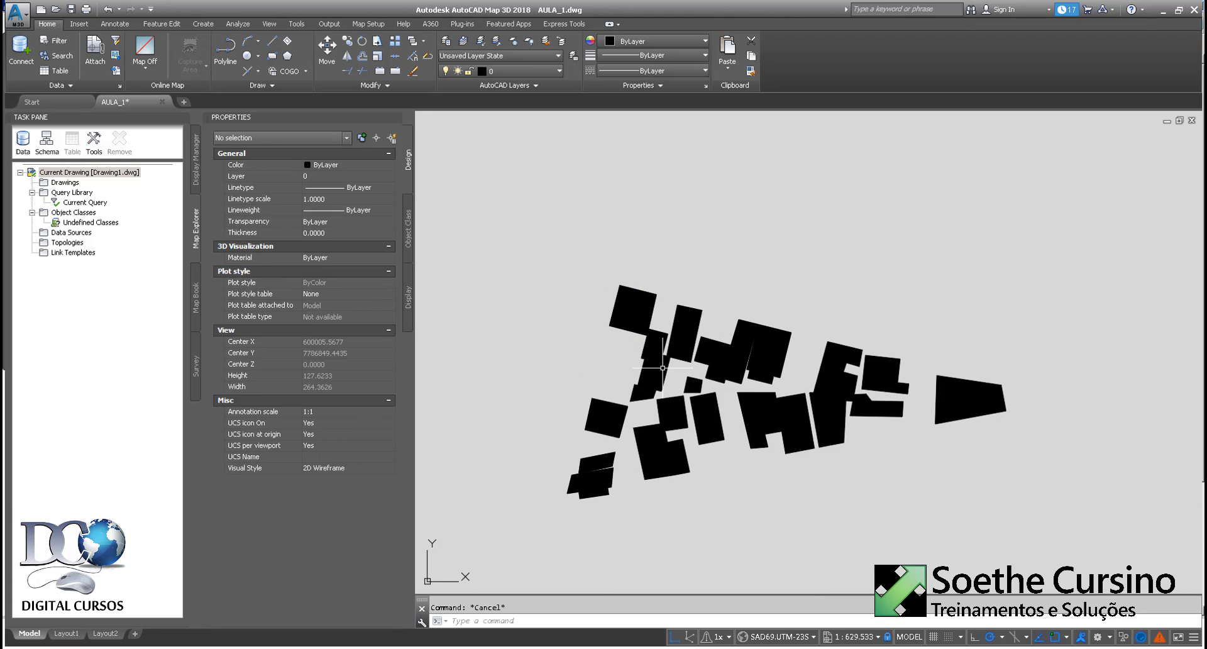
key("ctrl+a")
key("Delete")
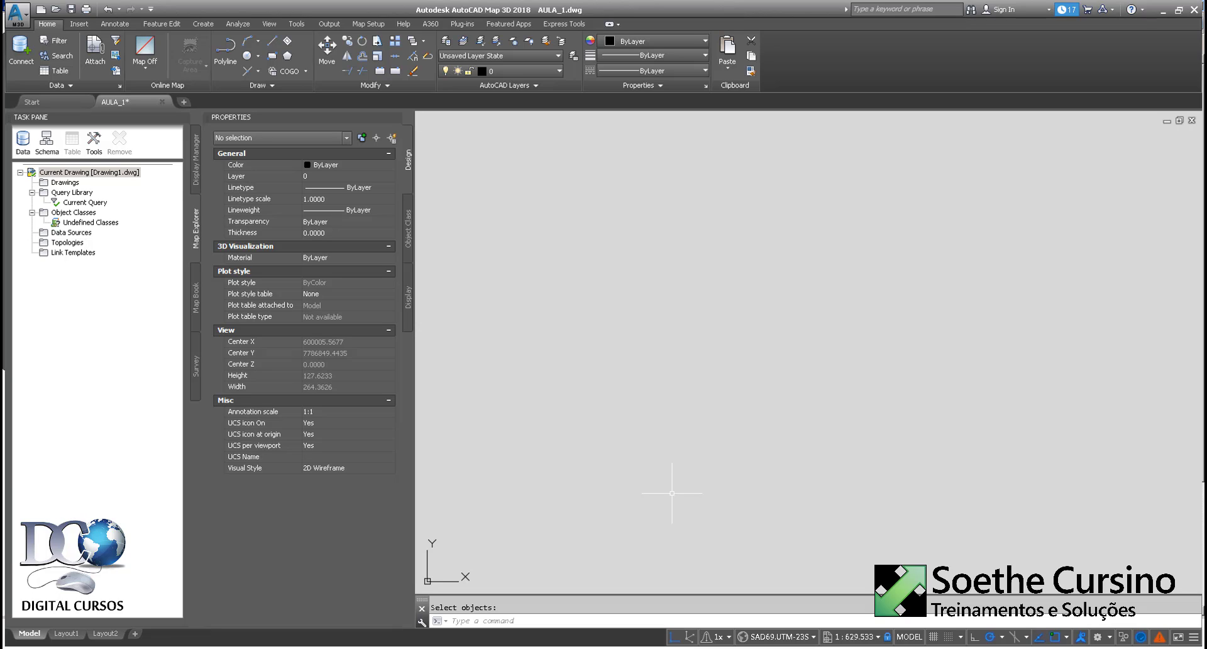
Step: Start MAPIMPORT and choose caminhos_trilhas.shp, edificacoes_totais.shp, Eixos_vias.shp and lotes.shp from the SHP folder
type("mapimport")
key("Return")
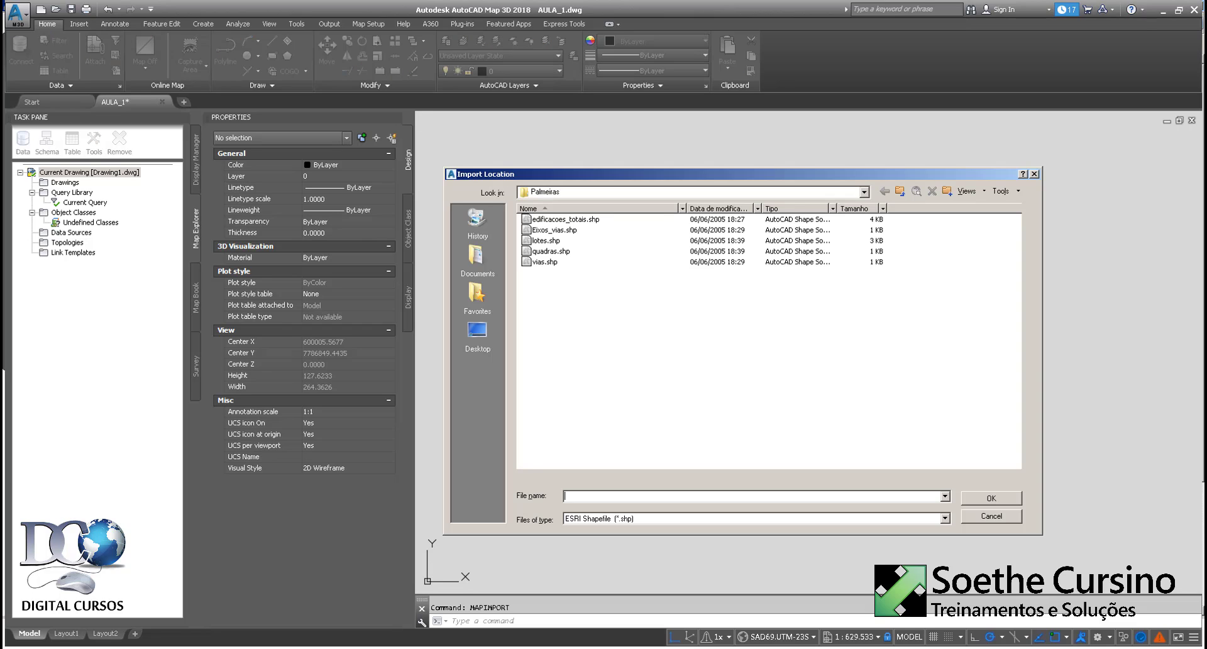
left_click(900, 191)
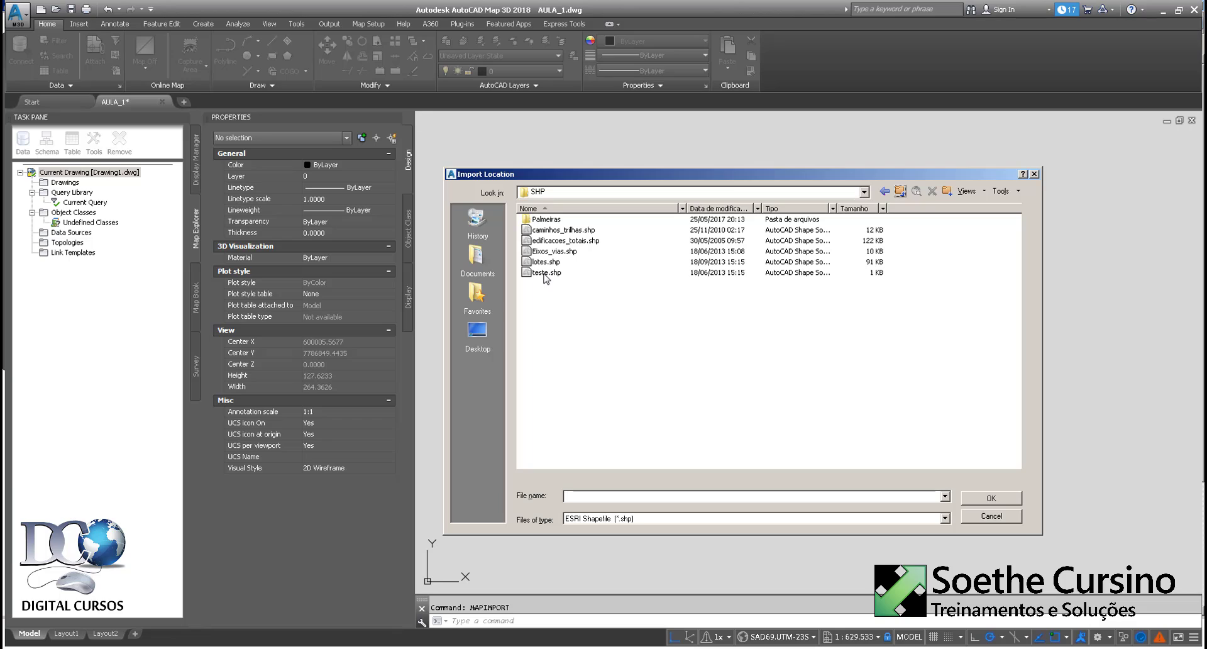
left_click(544, 274)
left_click(546, 263)
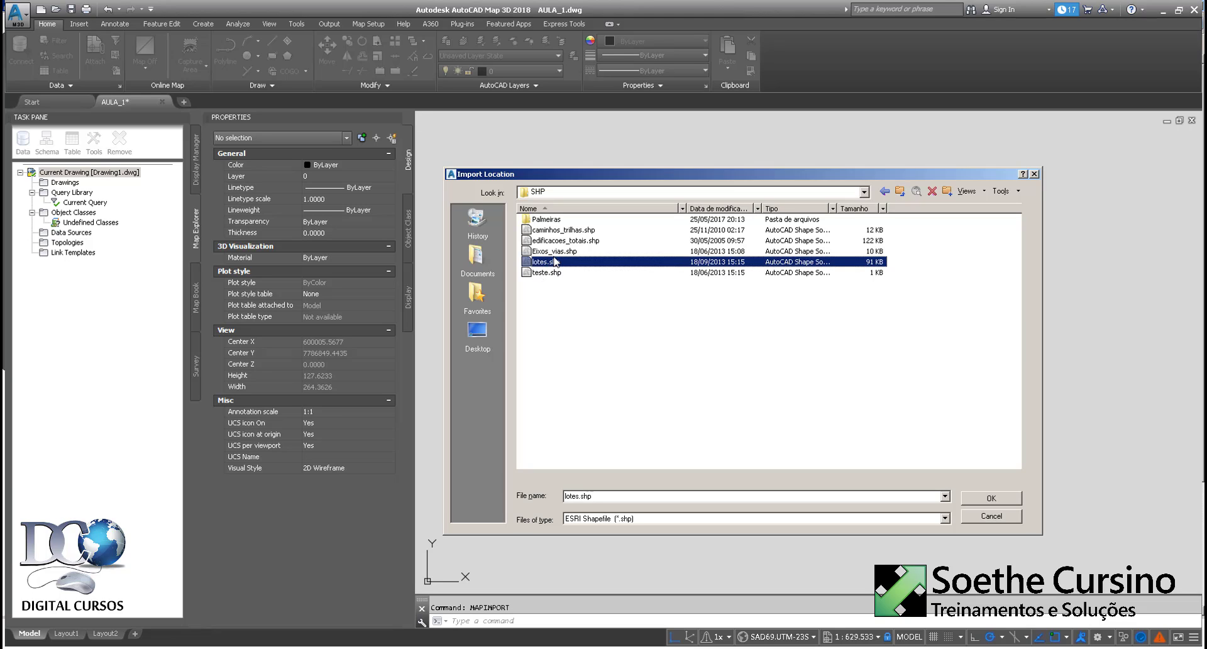
left_click(554, 251, "ctrl")
left_click(547, 241, "ctrl")
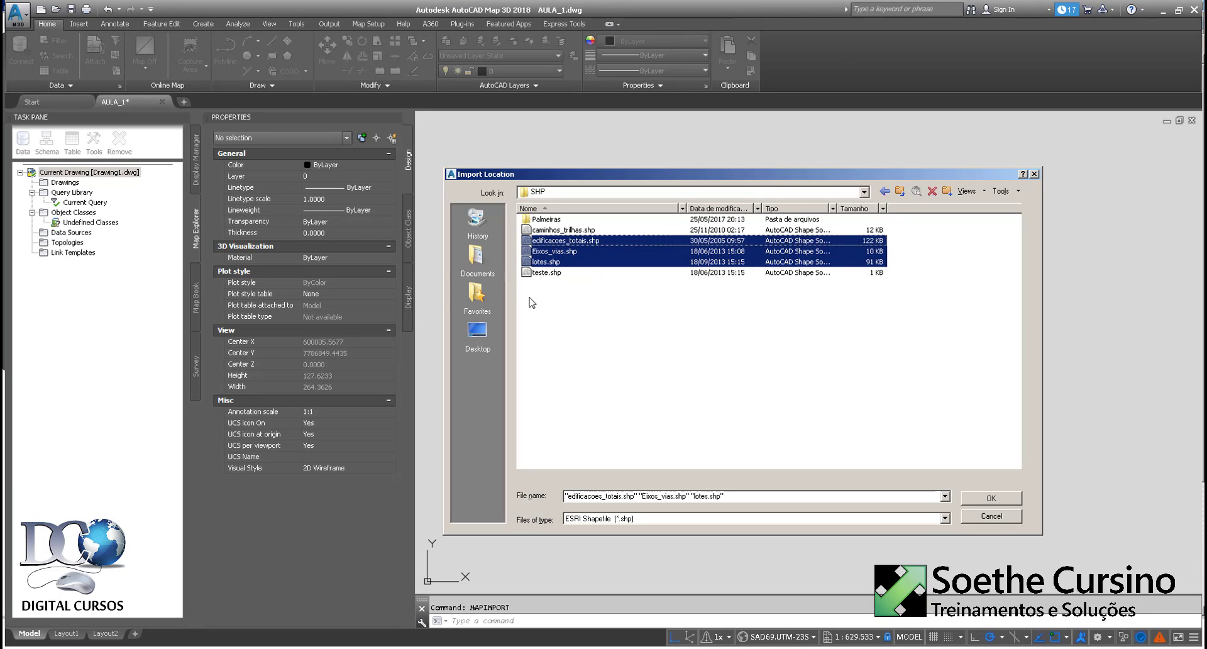
left_click(550, 230, "ctrl")
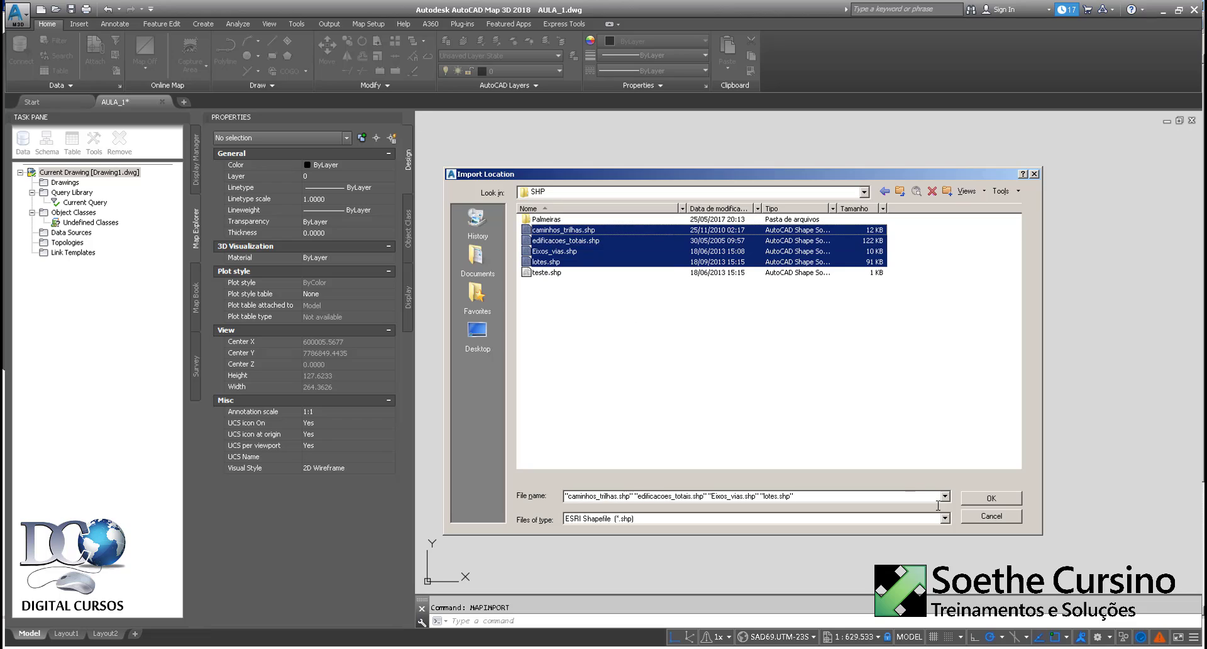
left_click(980, 499)
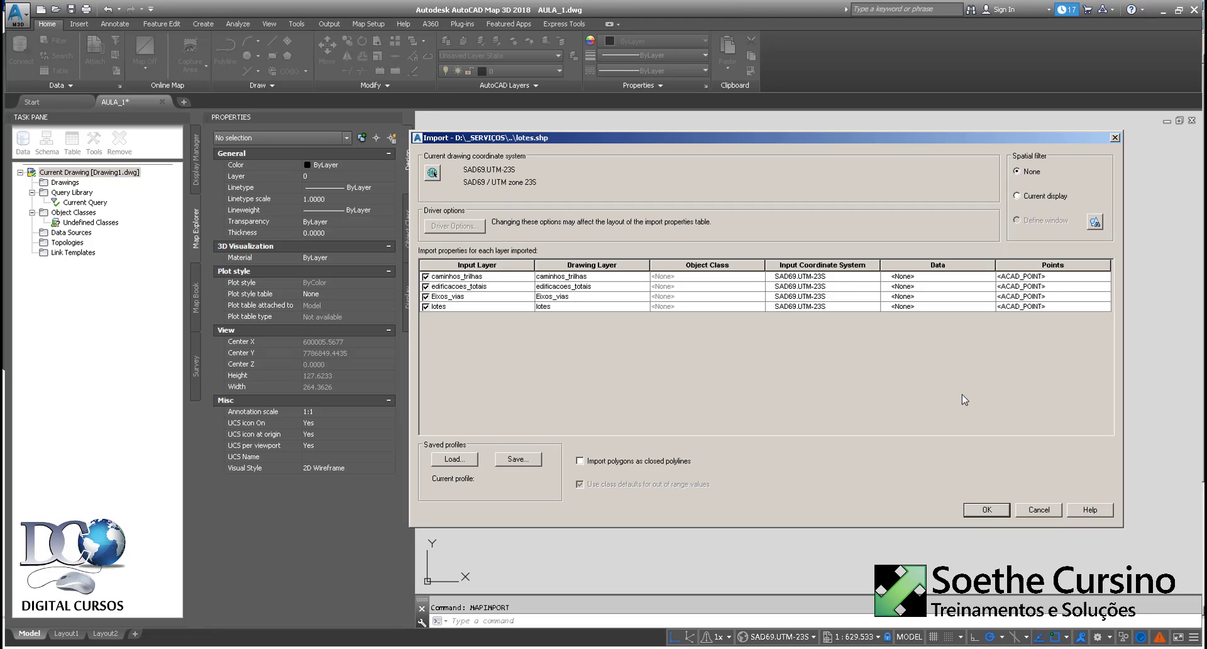
Step: Use the input layer names as data table names and set polygons to import as closed polylines
right_click(968, 265)
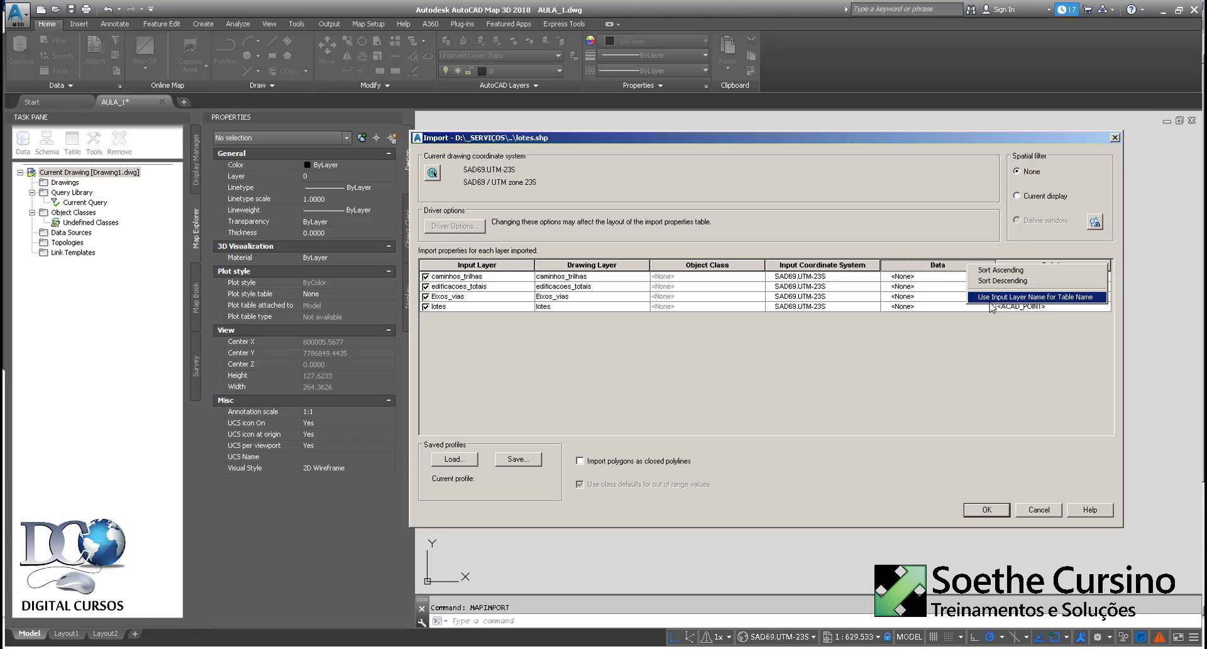
left_click(1075, 297)
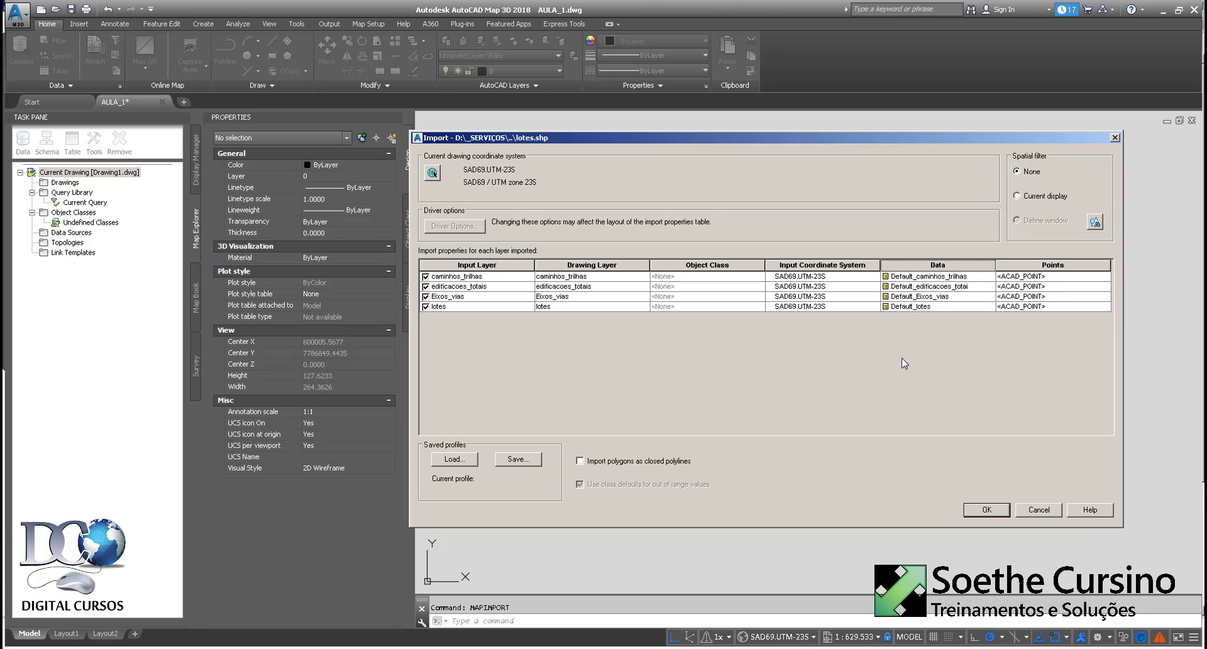
left_click(634, 462)
Step: Map the Eixos_vias drawing layer by data, using the LOGRADOURO field for the layer name
left_click(565, 298)
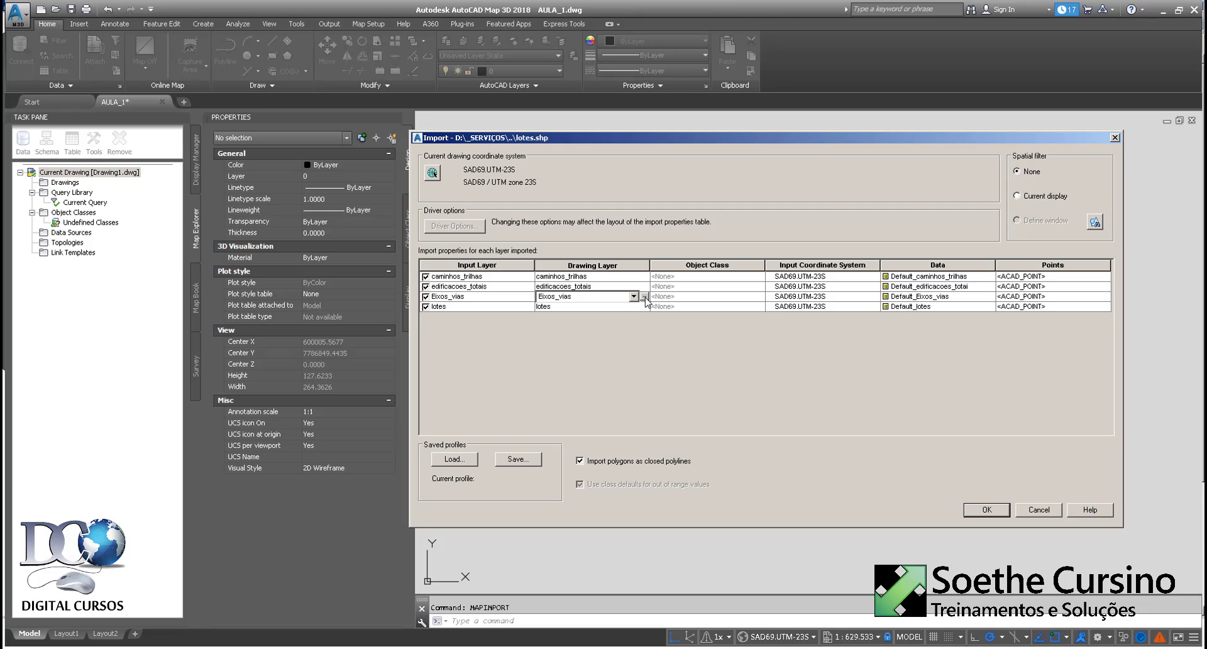
key("ctrl+a")
left_click(643, 296)
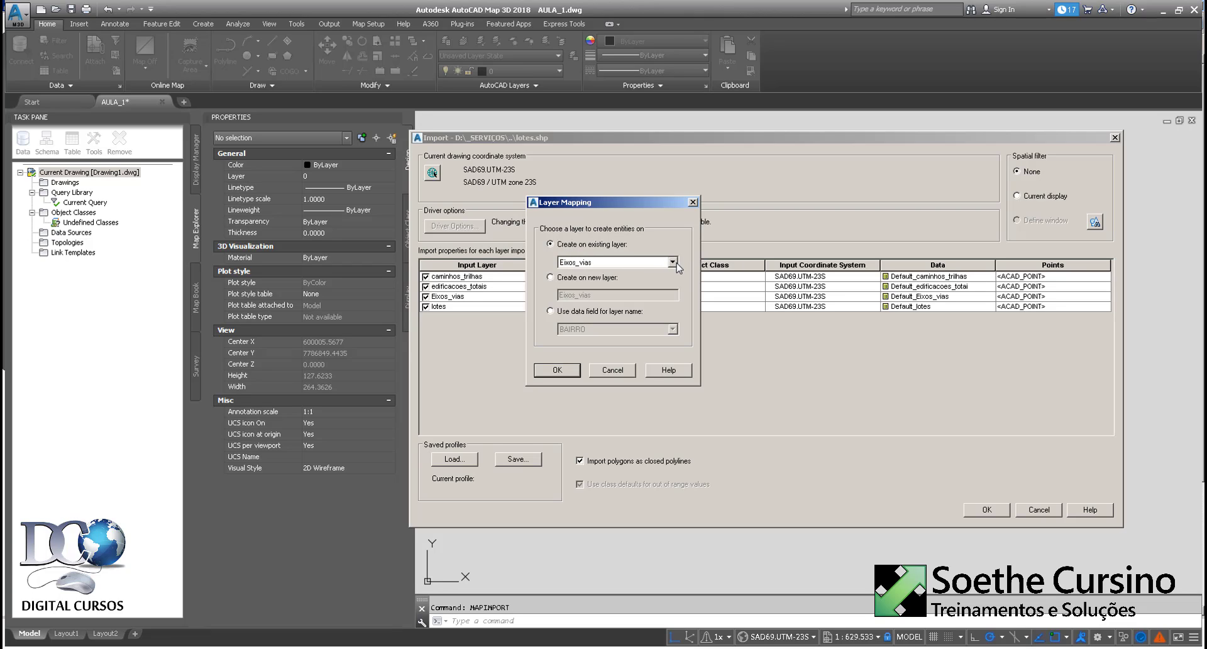
left_click(673, 262)
left_click(673, 262)
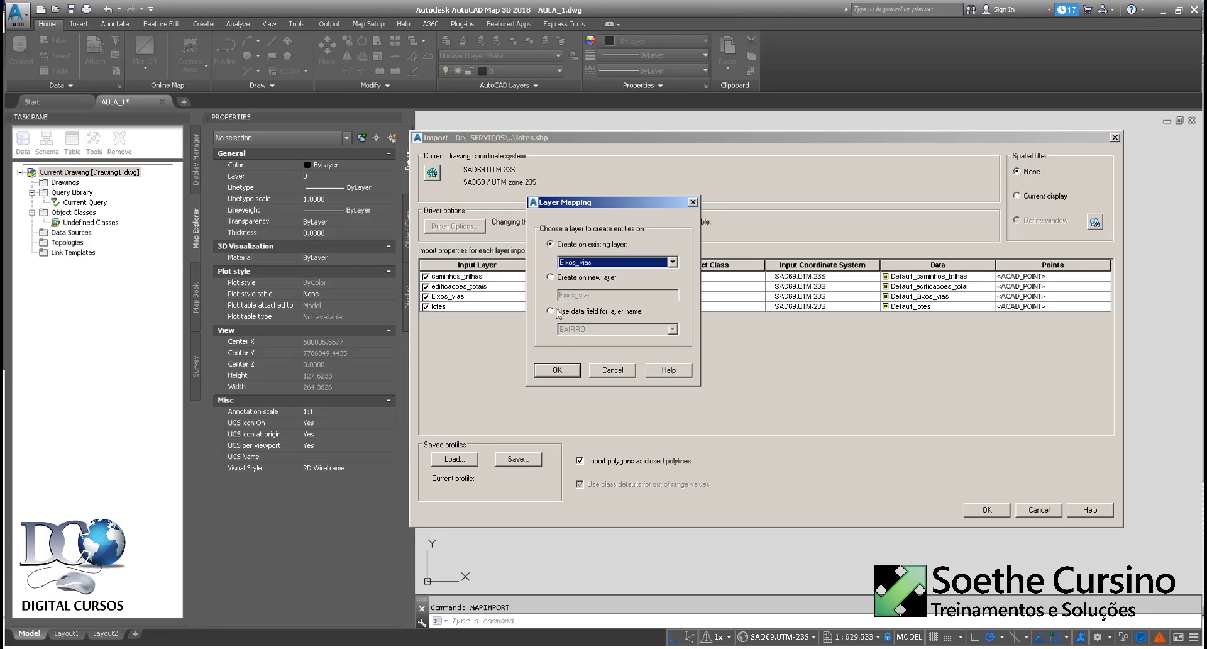
left_click(566, 280)
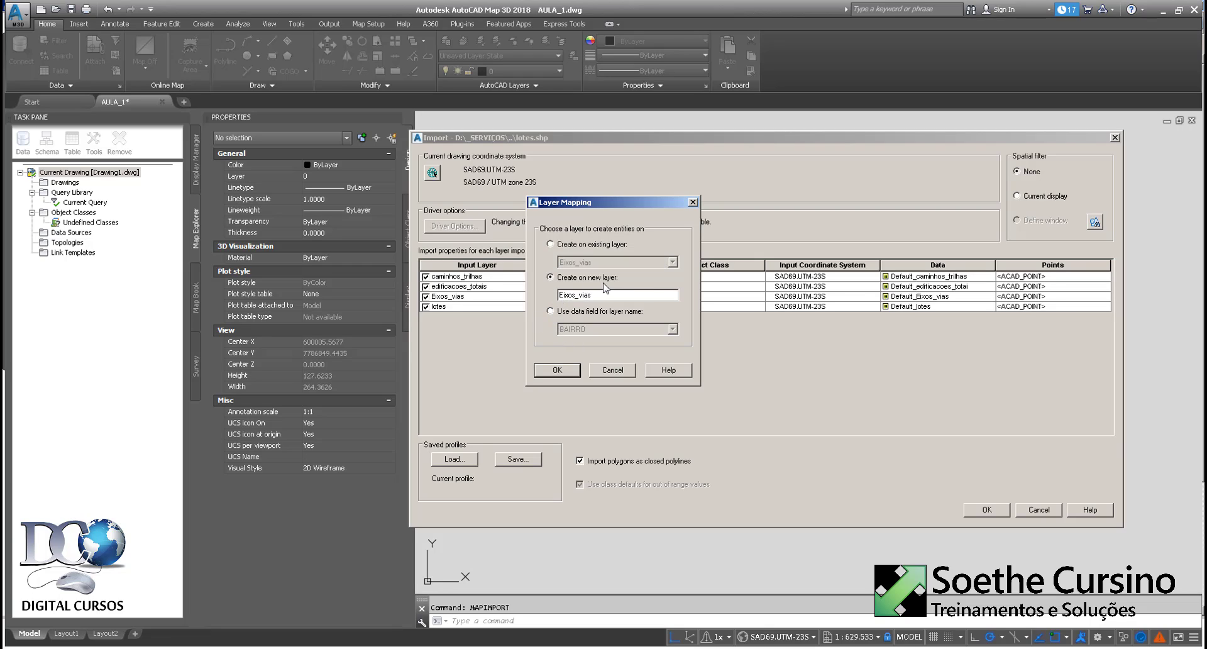
left_click_drag(627, 296, 542, 322)
left_click(550, 311)
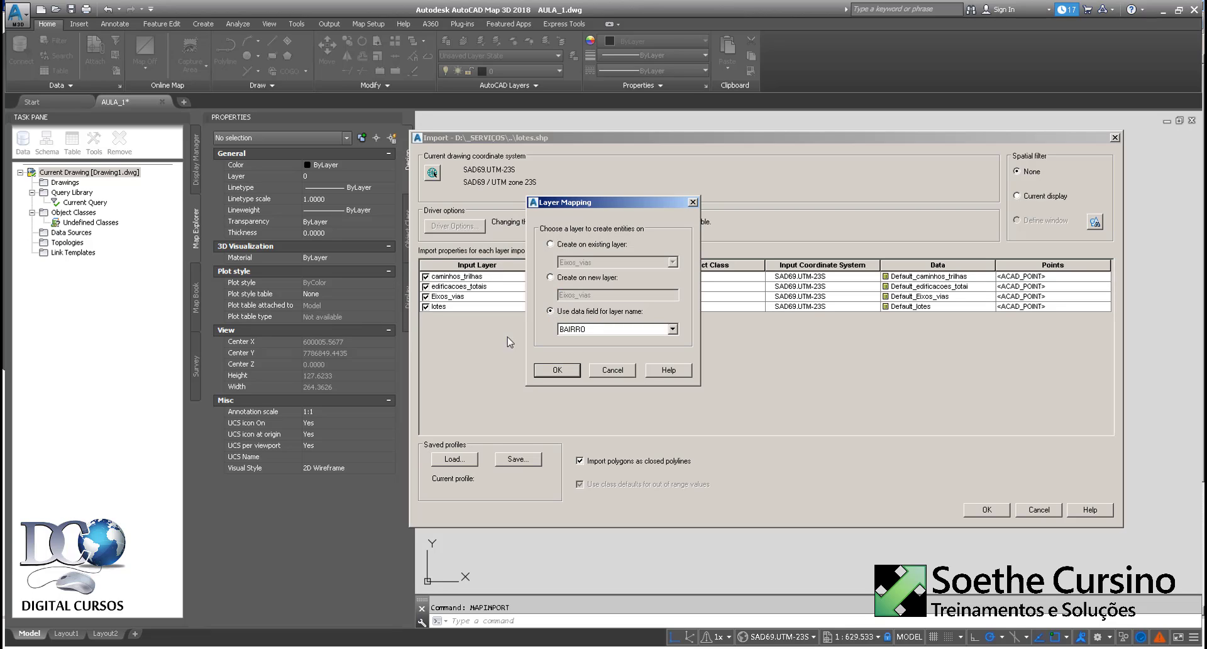
left_click(671, 329)
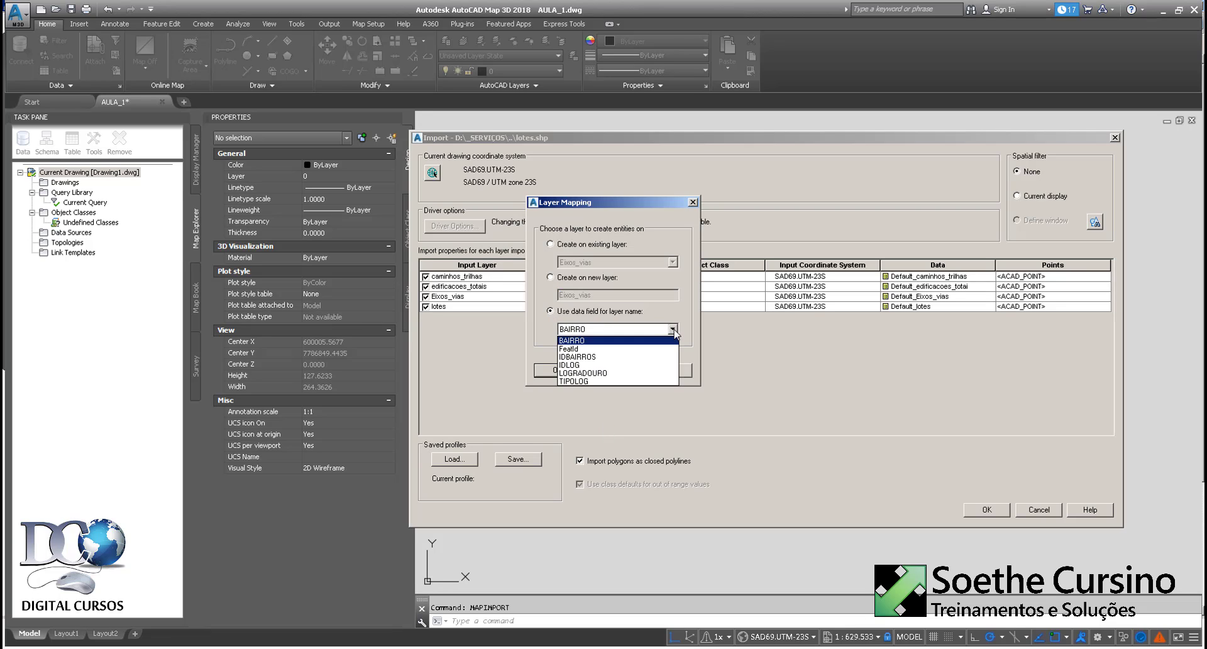
left_click(588, 373)
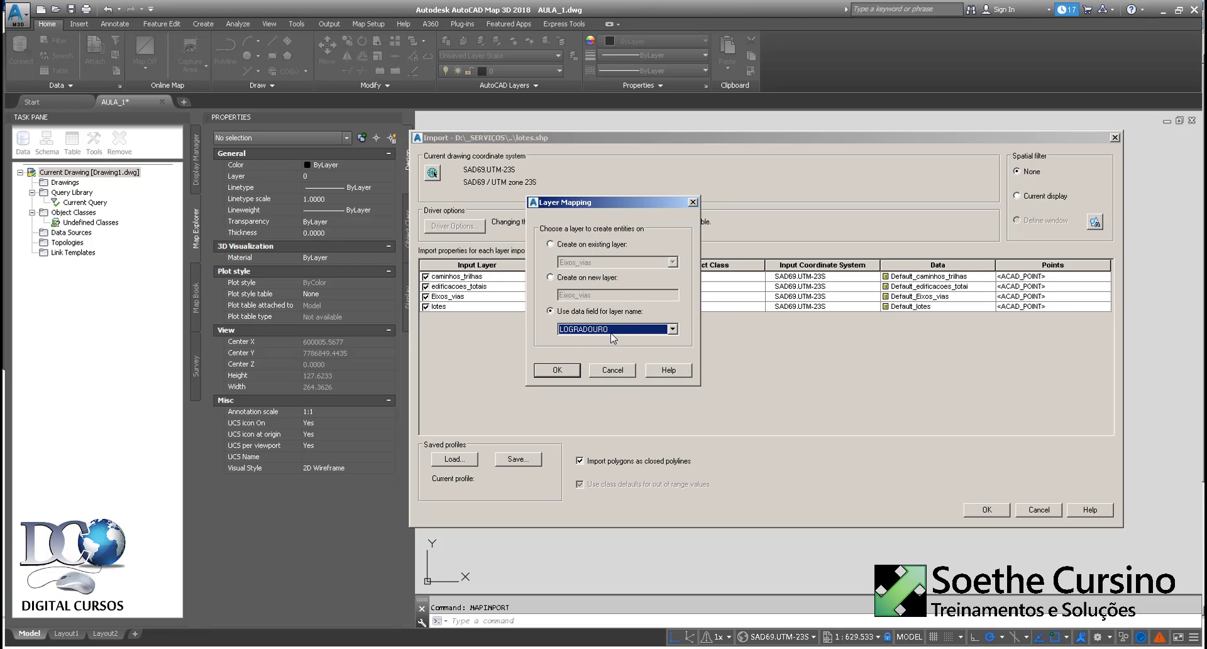
left_click(559, 370)
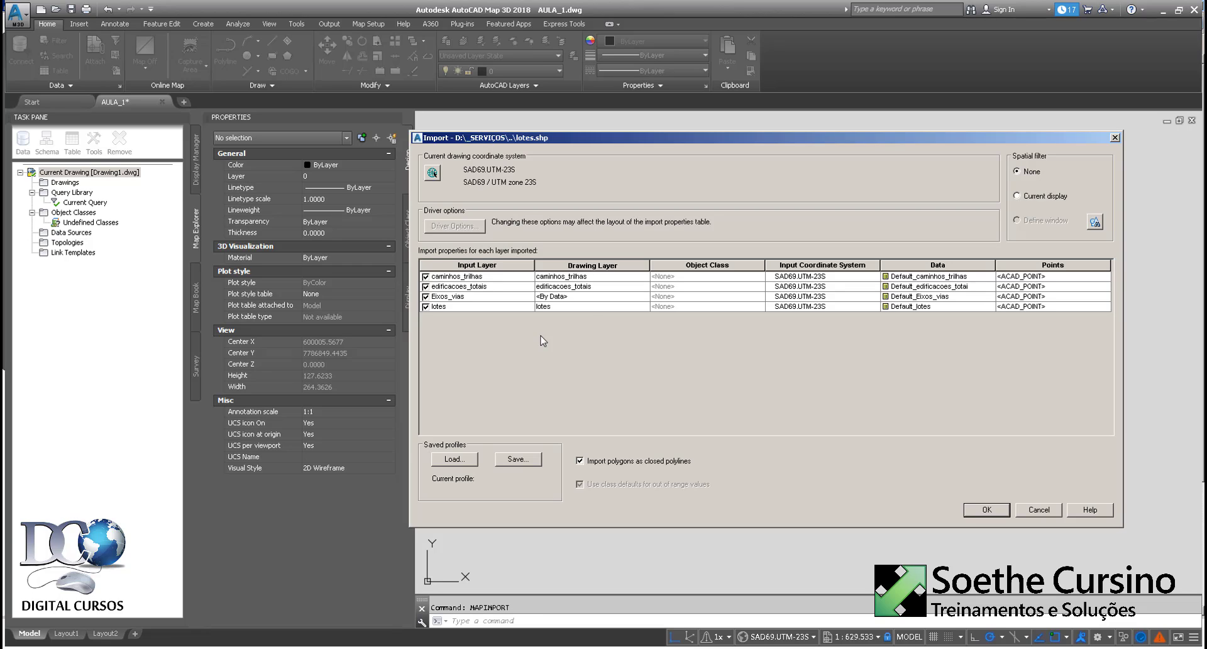
Step: Run the import of the four shapefiles and zoom to the drawing extents
left_click(986, 509)
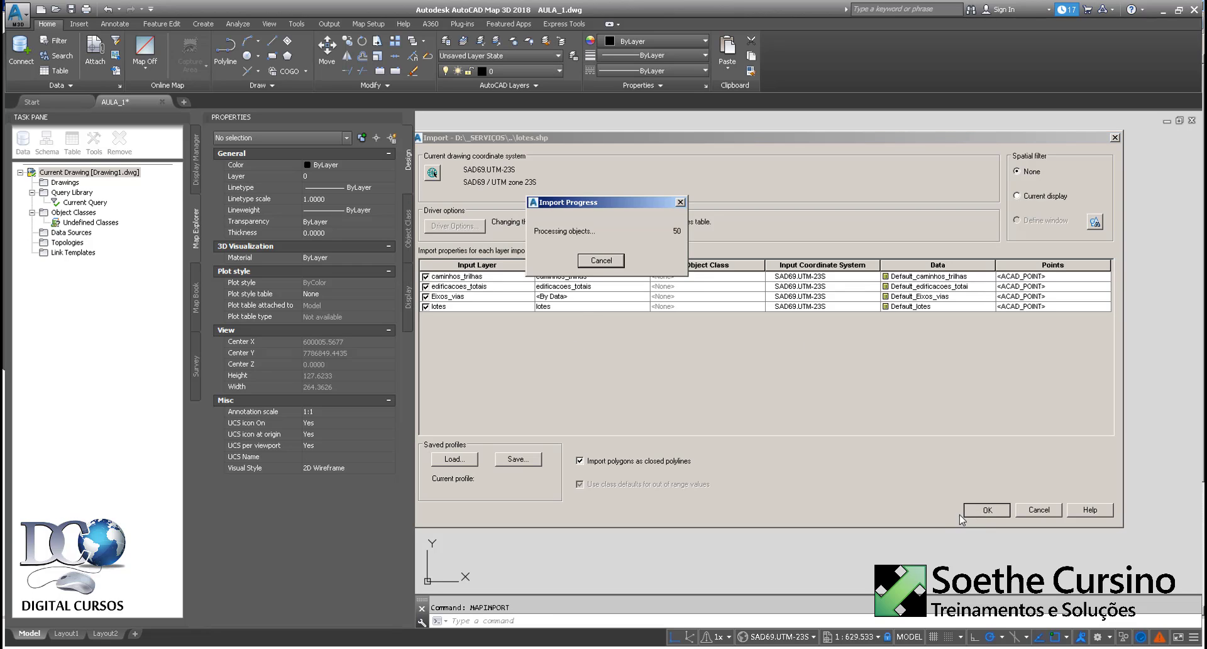
type("z")
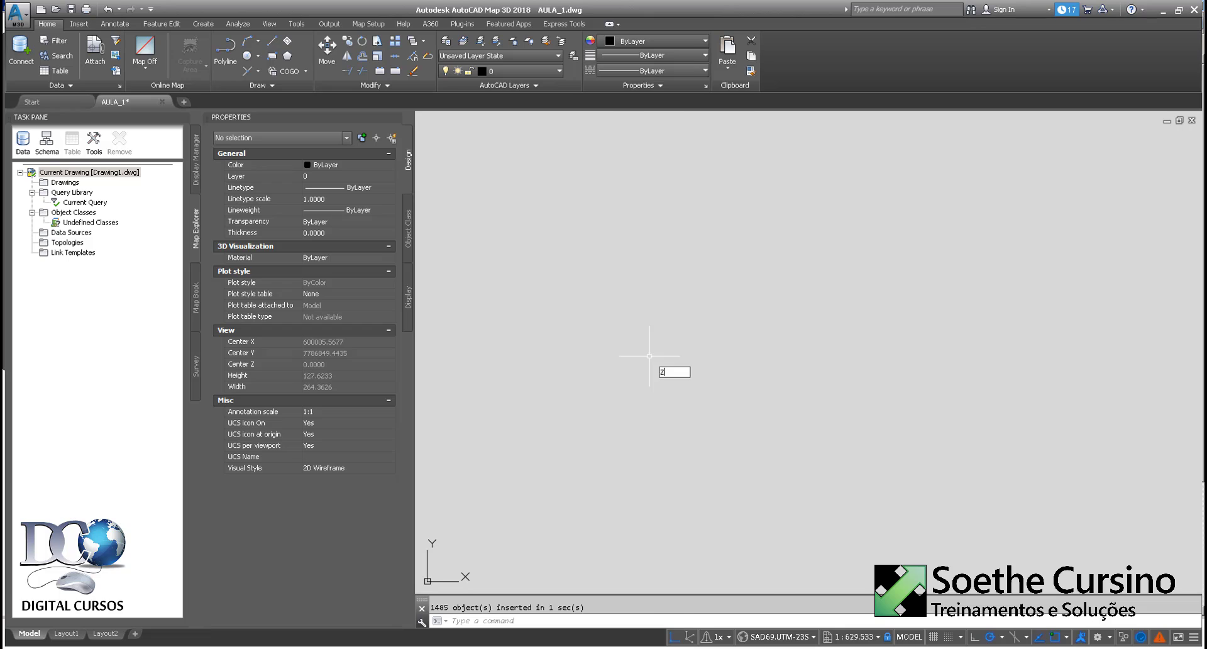
key("Return")
type("e")
key("Return")
scroll(649, 356, "down", 1)
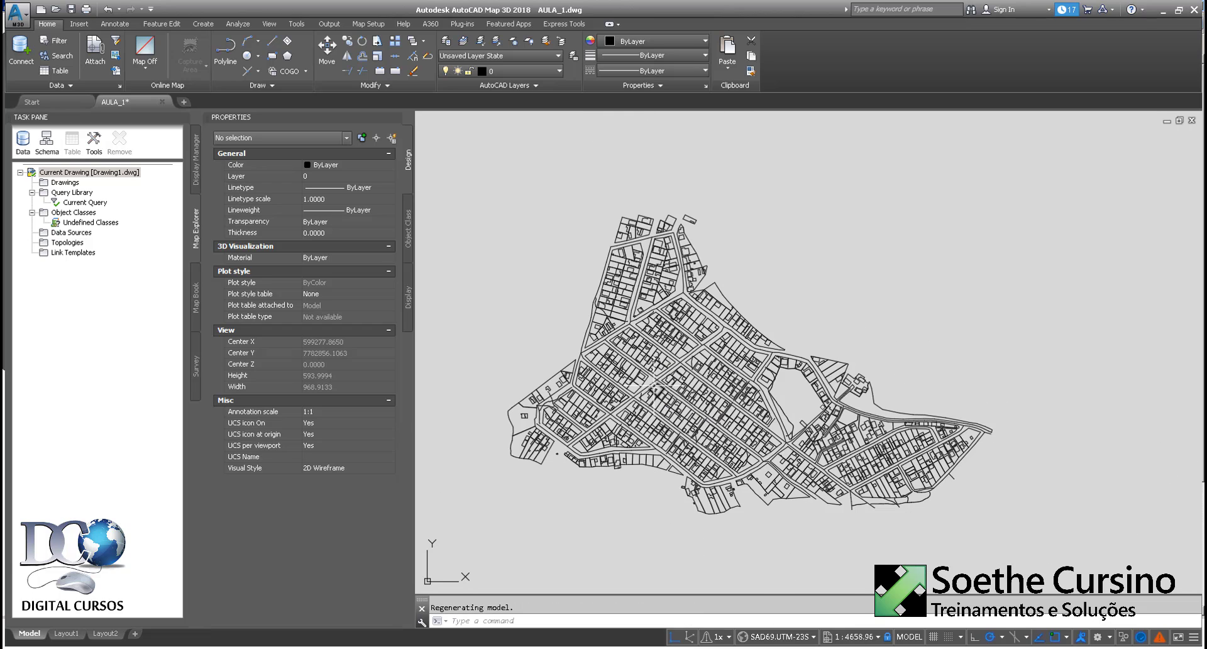
Step: Examine the layer and LOGRADOURO object data of three different street axes in the imported neighbourhood
scroll(639, 353, "up", 1)
scroll(639, 353, "up", 4)
key("Escape")
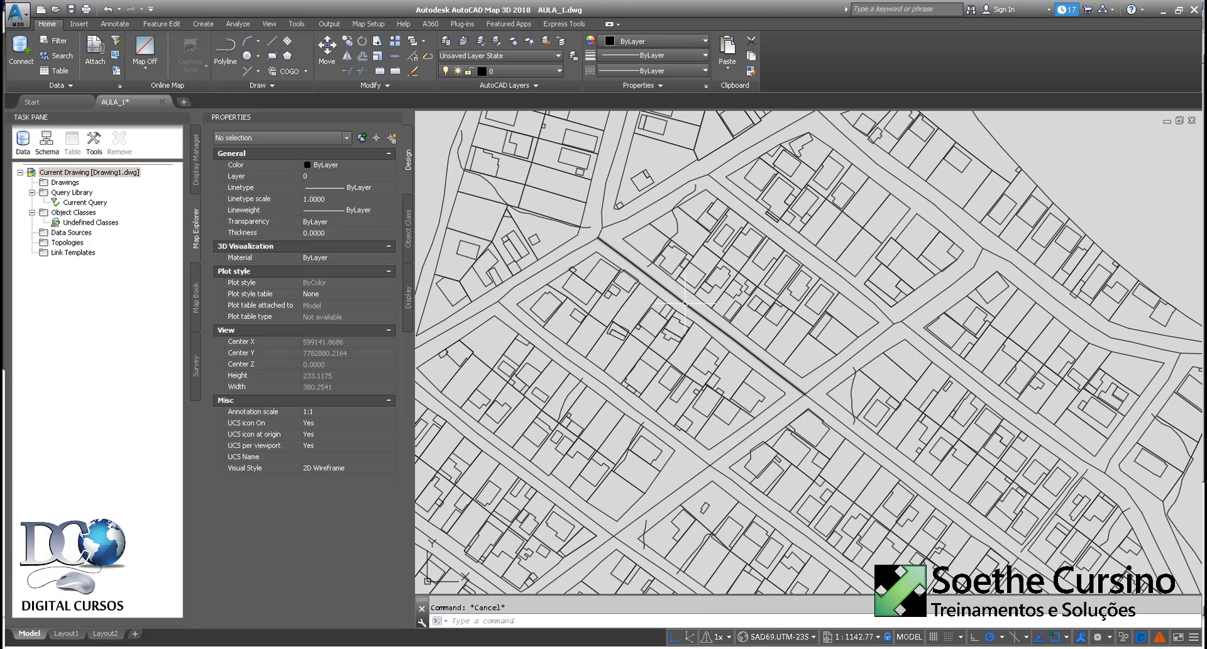
left_click(685, 303)
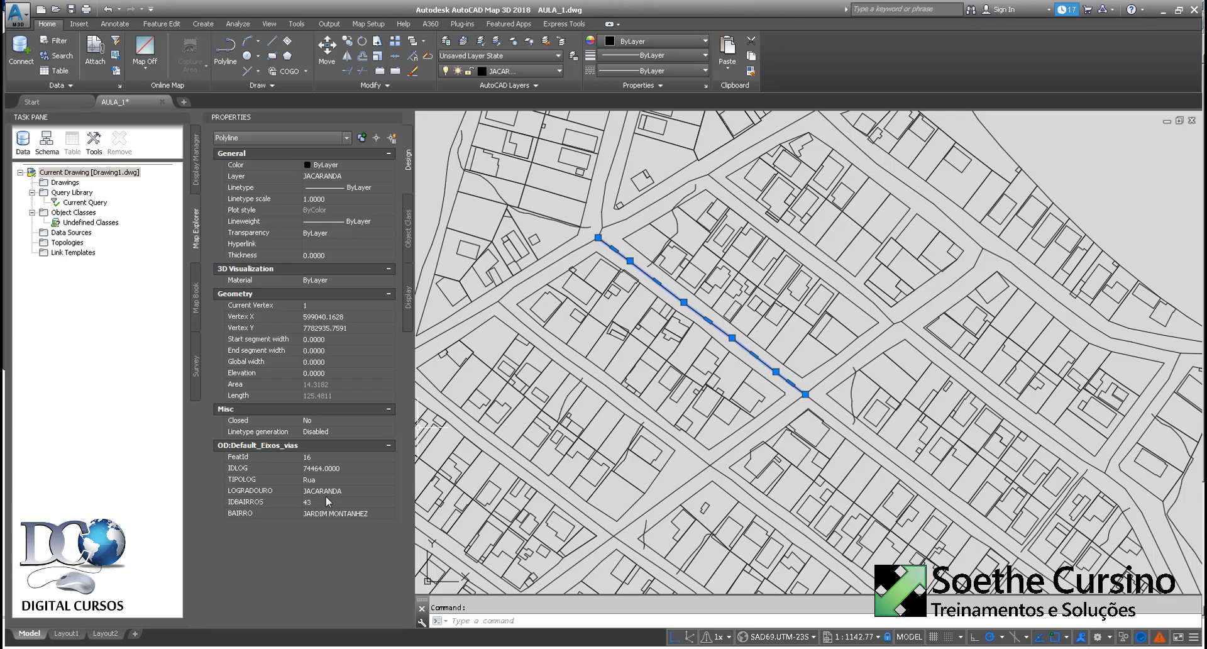
key("Escape")
left_click(757, 429)
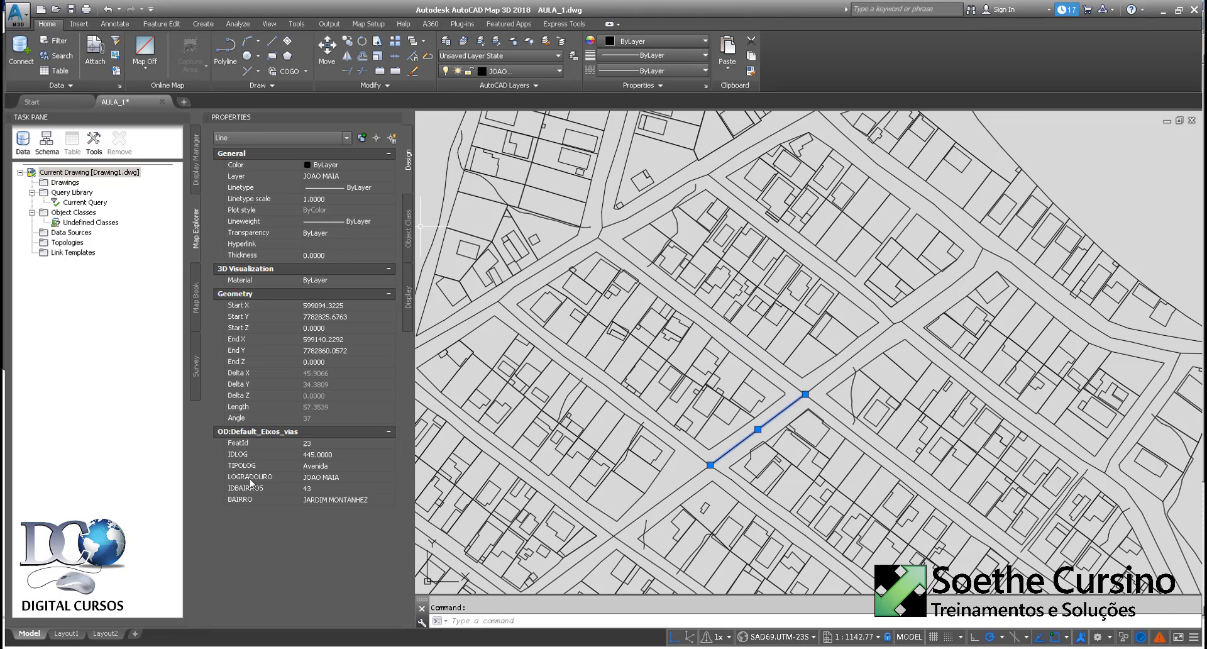
key("Escape")
scroll(889, 391, "down", 5)
scroll(889, 391, "up", 8)
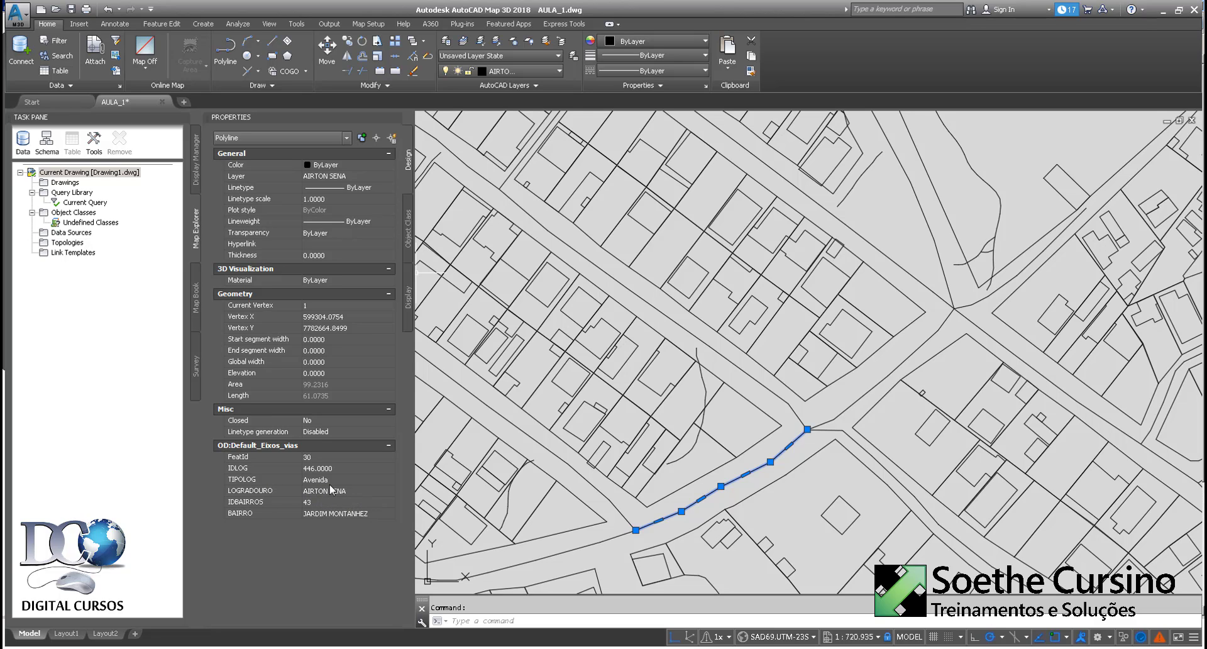
key("Escape")
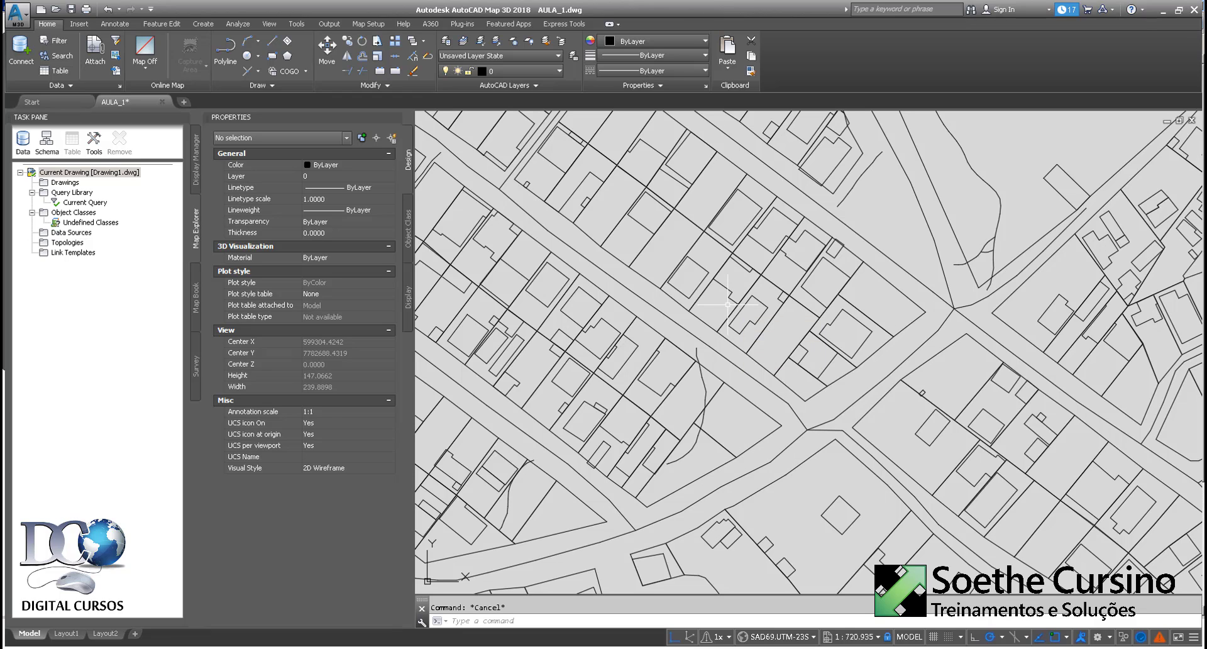
Step: Examine the drawing's layer list, enlarged to show the full names of the layers created from street names
type("la")
key("Return")
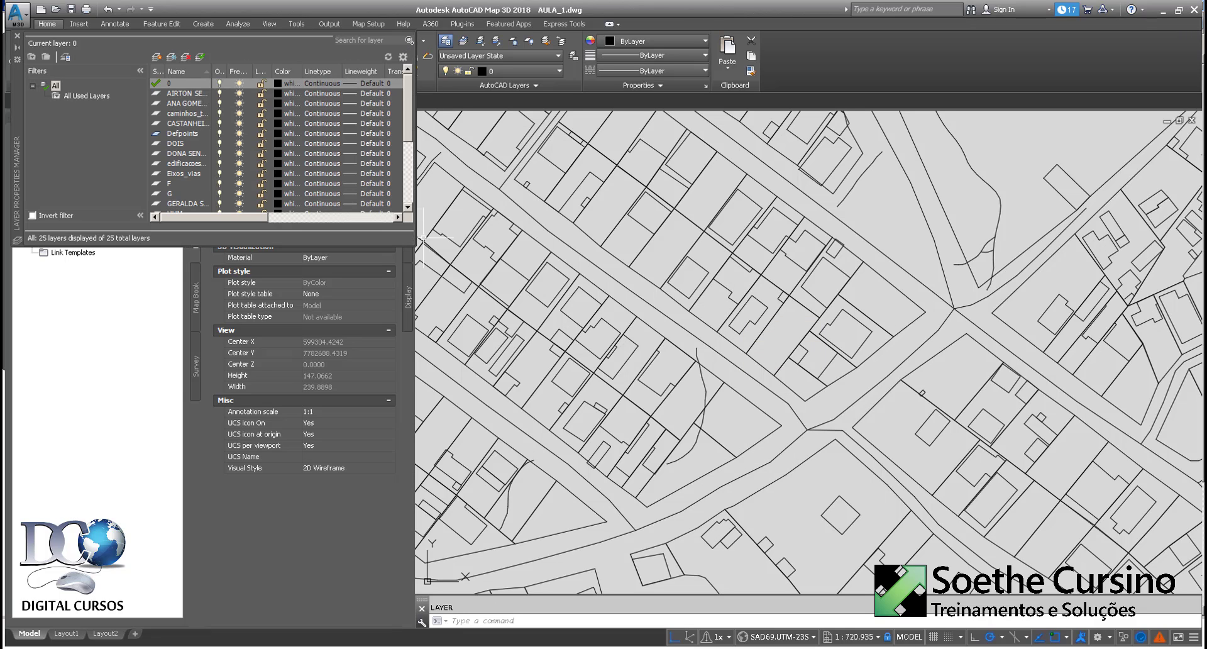
left_click_drag(415, 247, 922, 523)
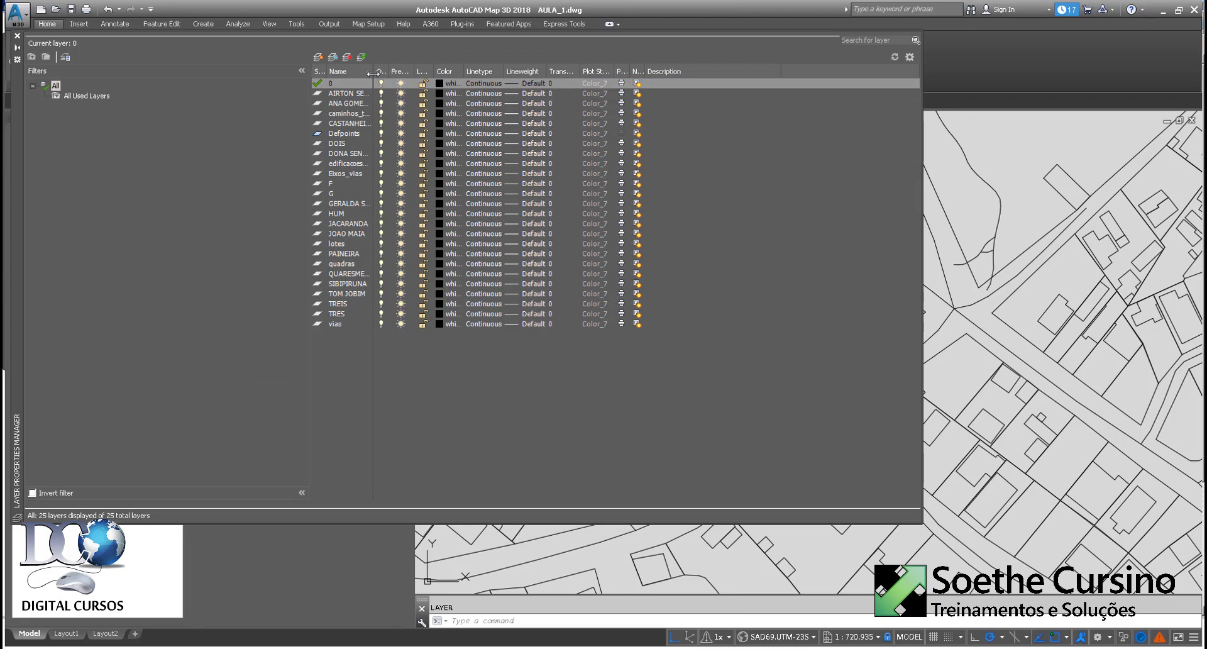
left_click_drag(372, 71, 552, 71)
left_click(350, 96)
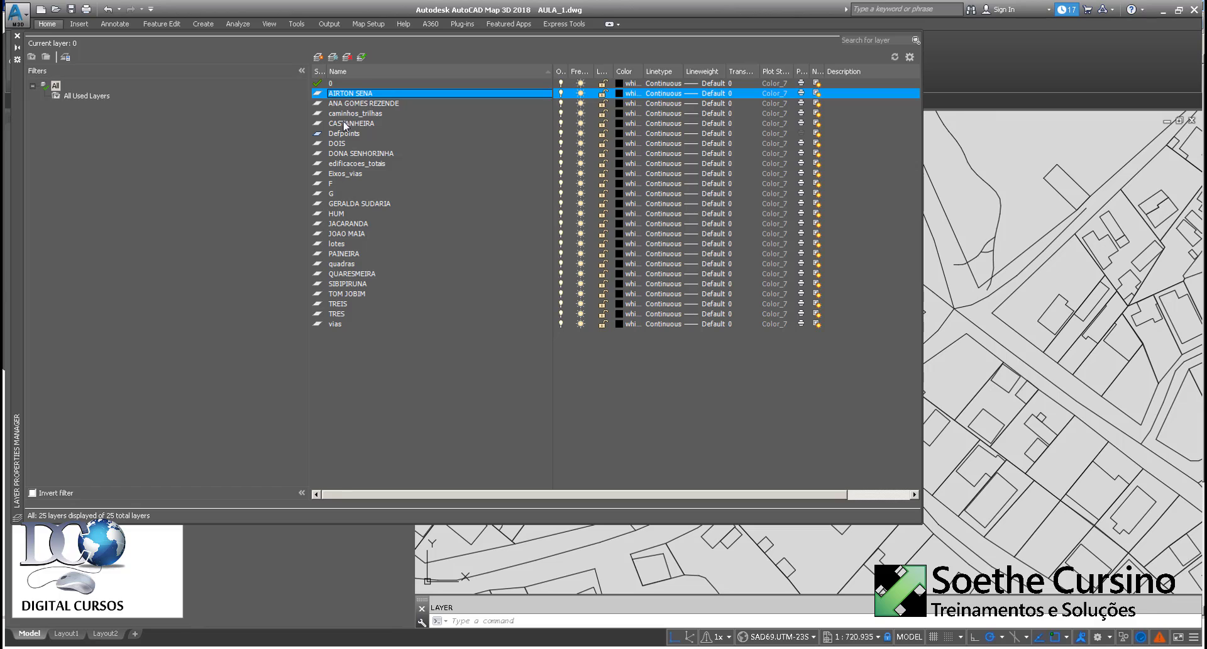
left_click(350, 105)
left_click(353, 125)
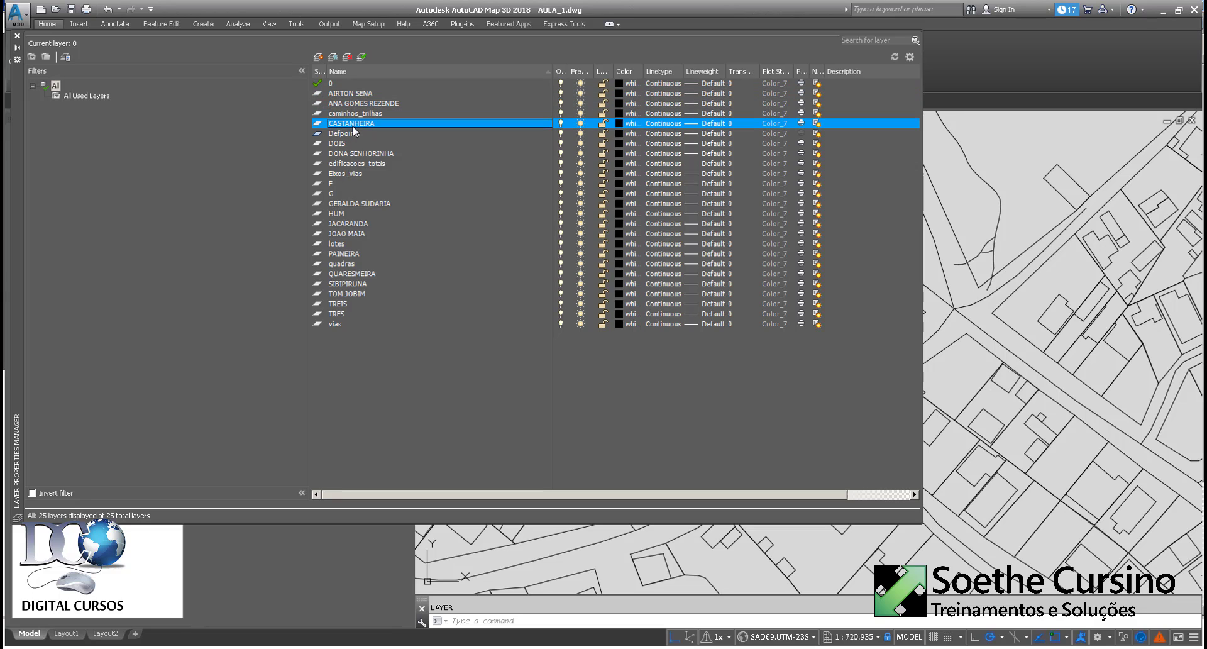
left_click(18, 35)
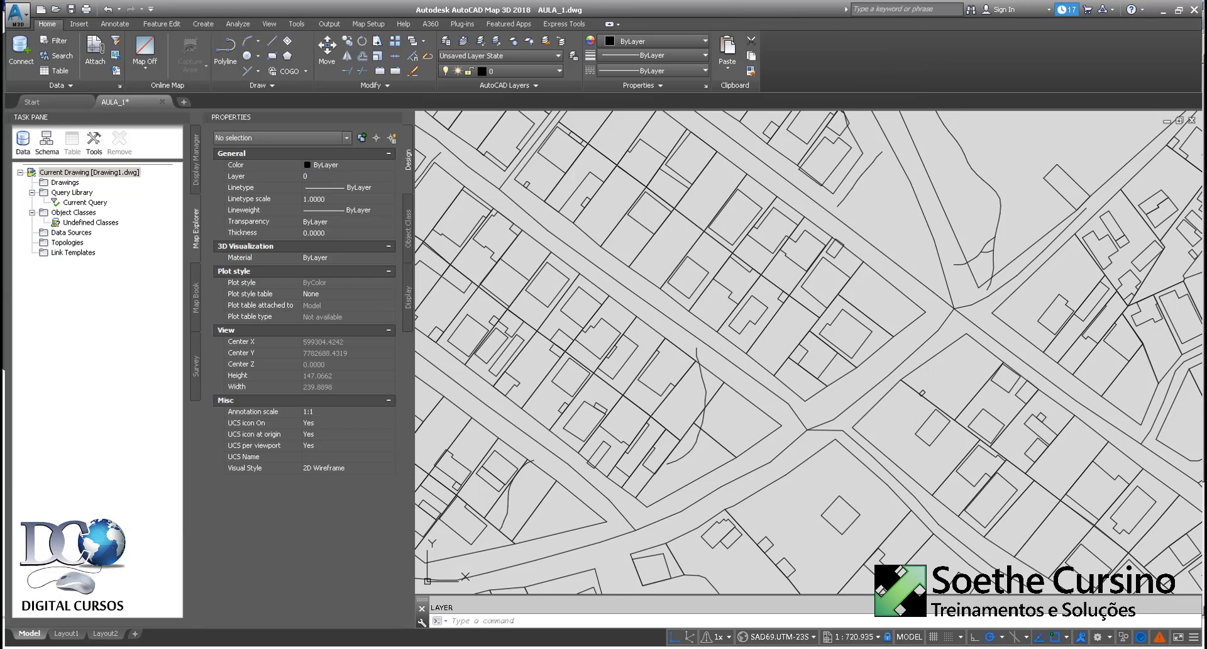
Step: Isolate the layer edificacoes_totais with LAYISO, using a building outline in the neighbourhood as the reference object
scroll(770, 347, "down", 4)
scroll(767, 351, "up", 1)
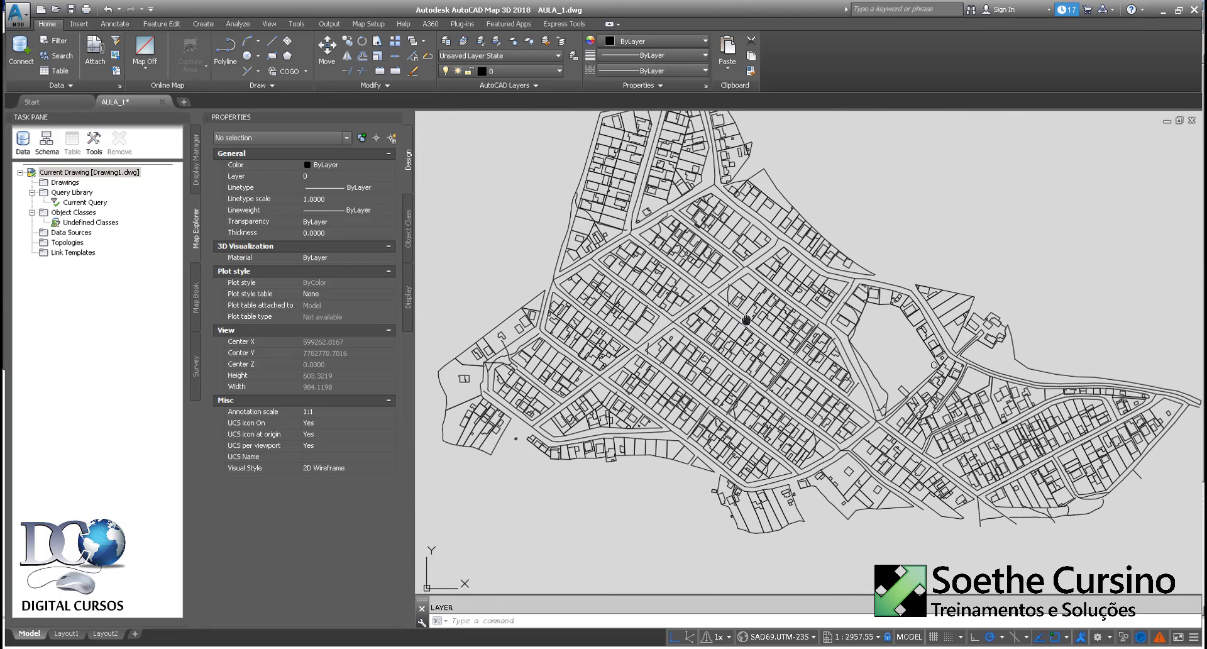
mouse_move(763, 367)
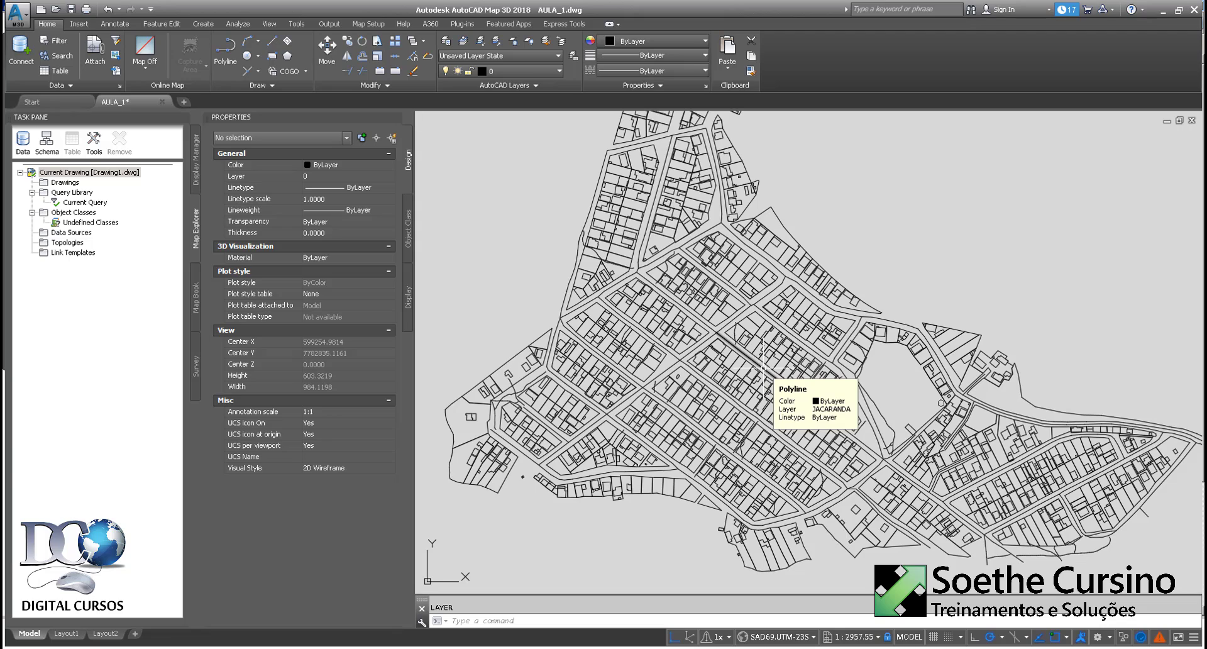
scroll(762, 368, "up", 7)
key("Escape")
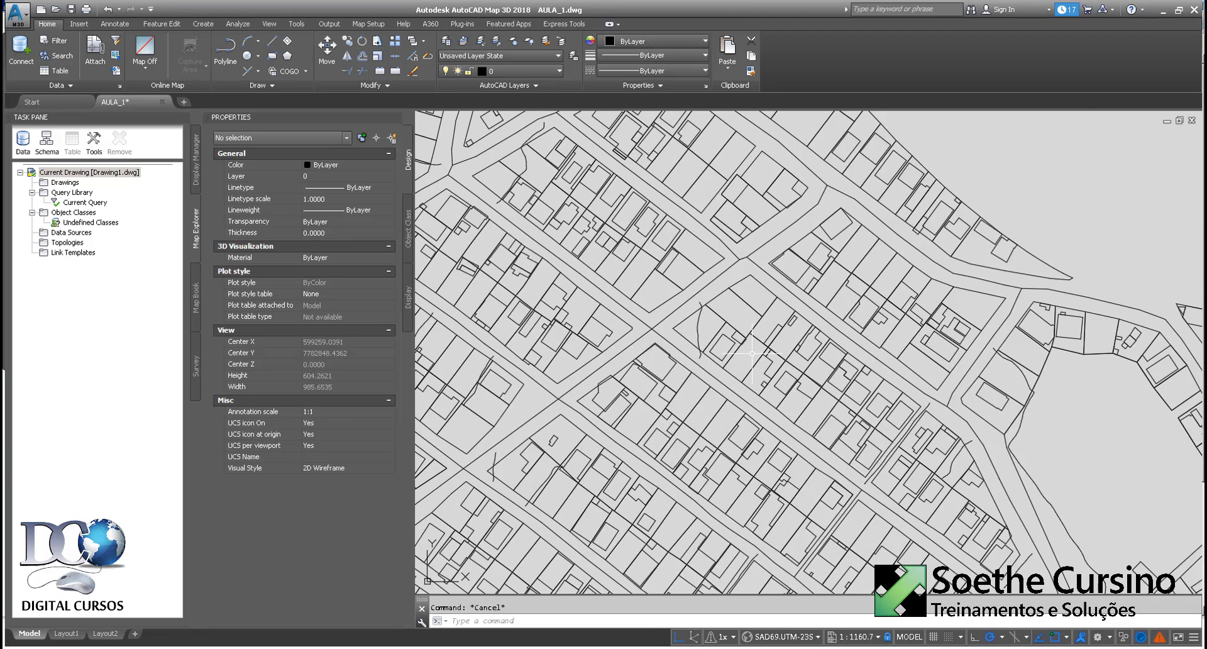
type("LAY")
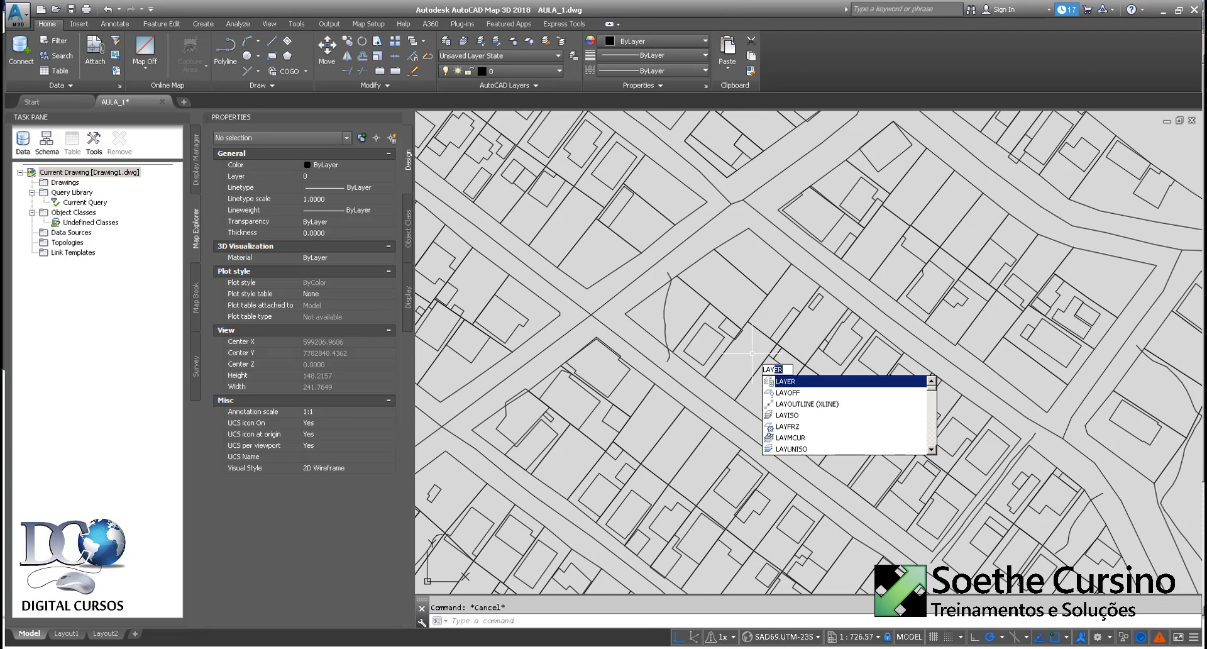
type("IS")
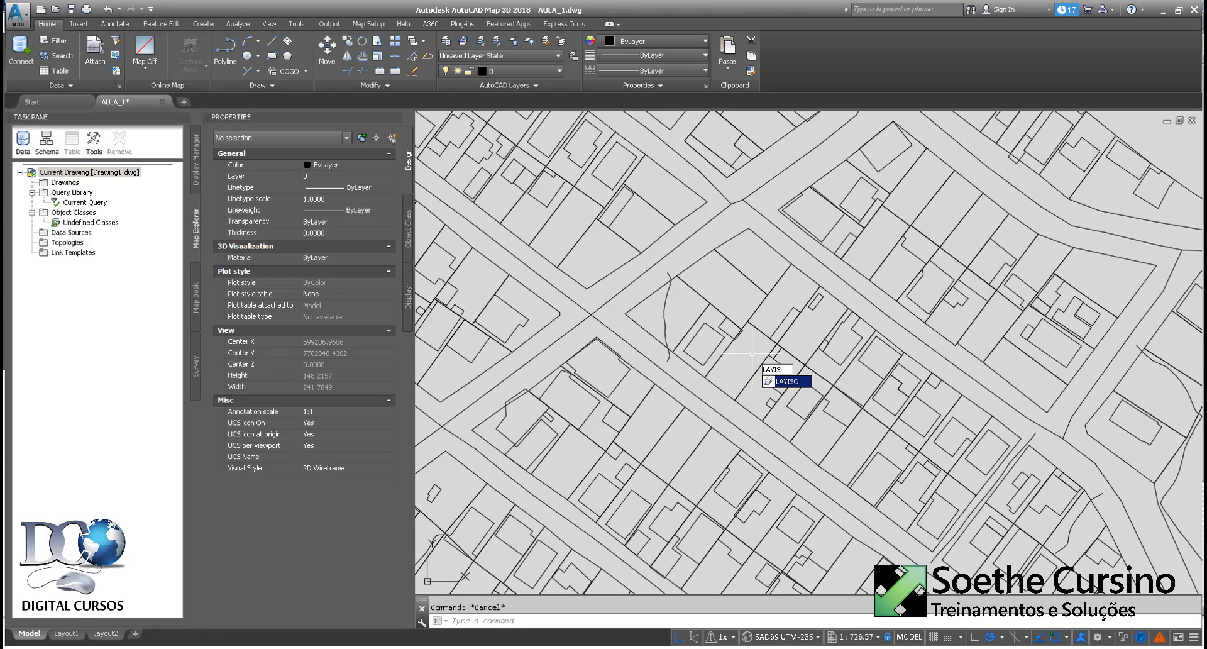
type("O")
key("Return")
left_click(708, 328)
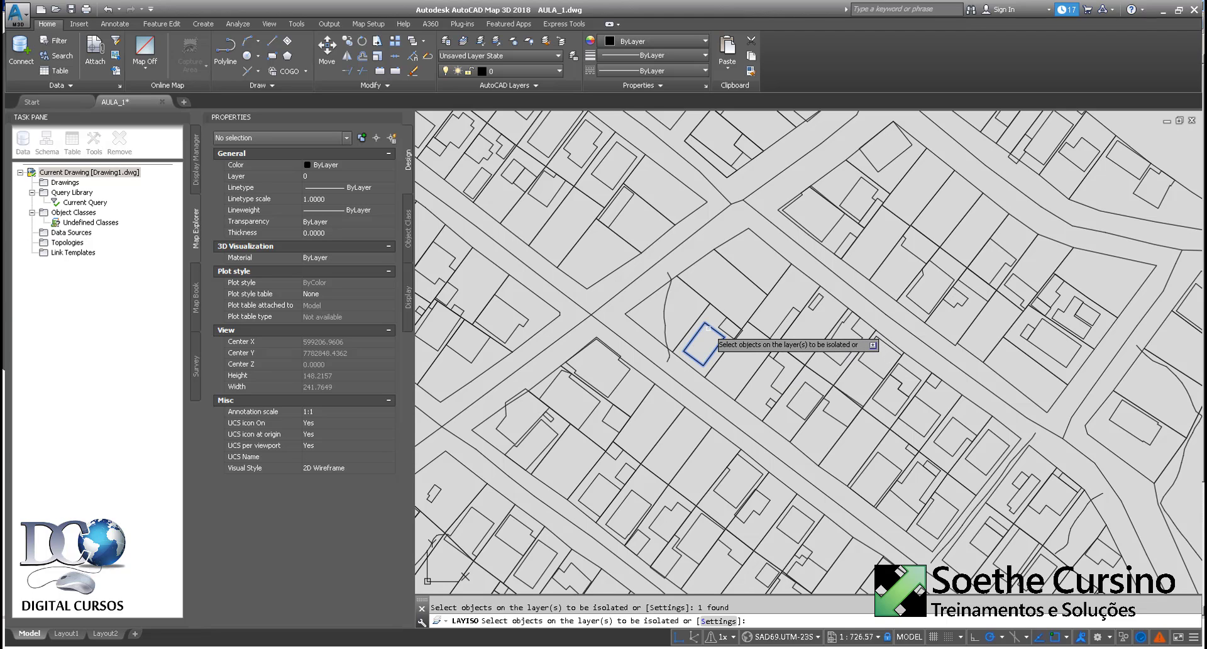
key("Return")
scroll(708, 327, "down", 8)
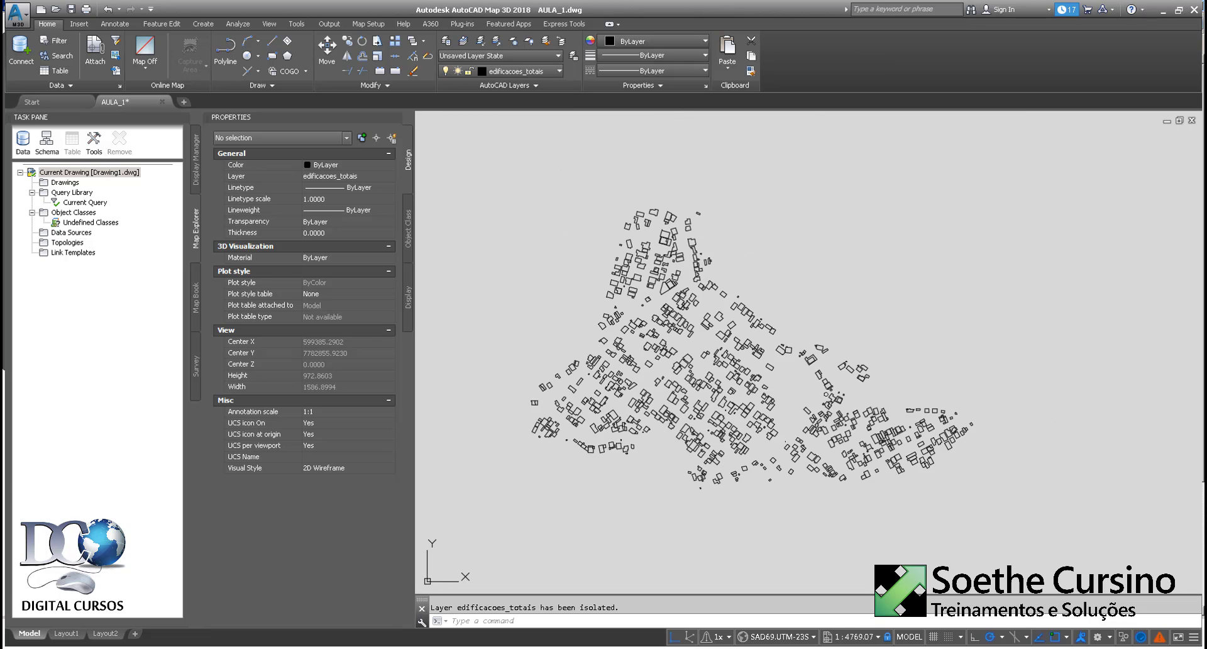
Step: Close the Properties palette and start MAPEXPORT, moving and enlarging the Export Location dialog
left_click(398, 117)
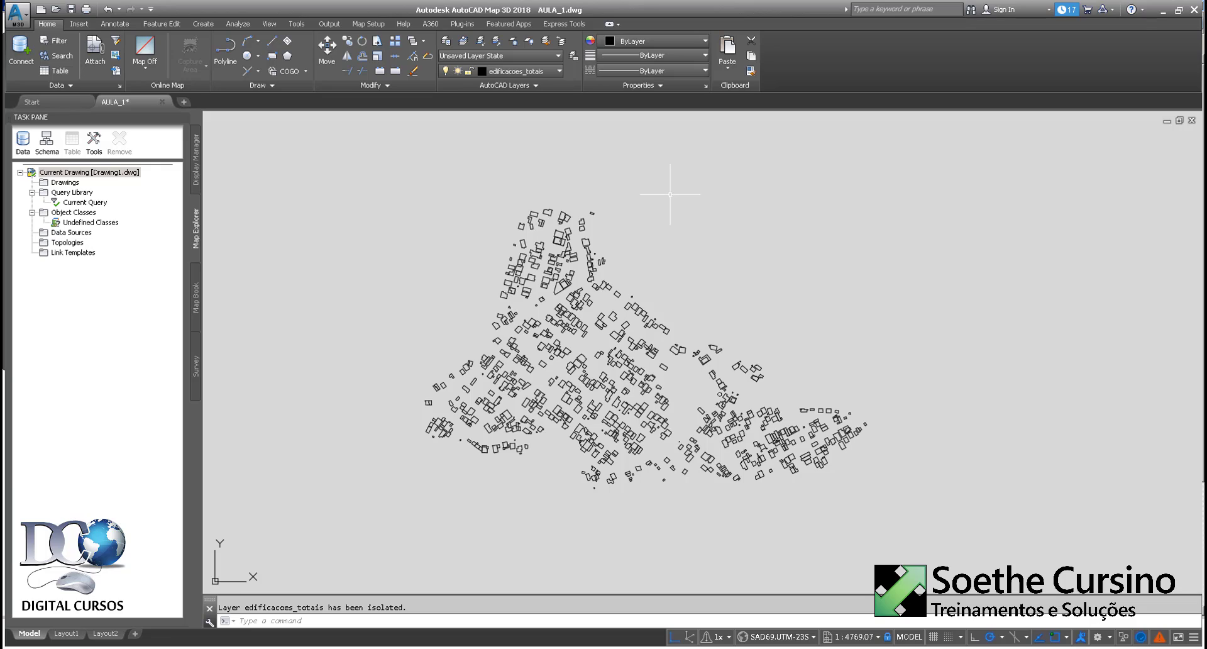
type("MAPEXPORT")
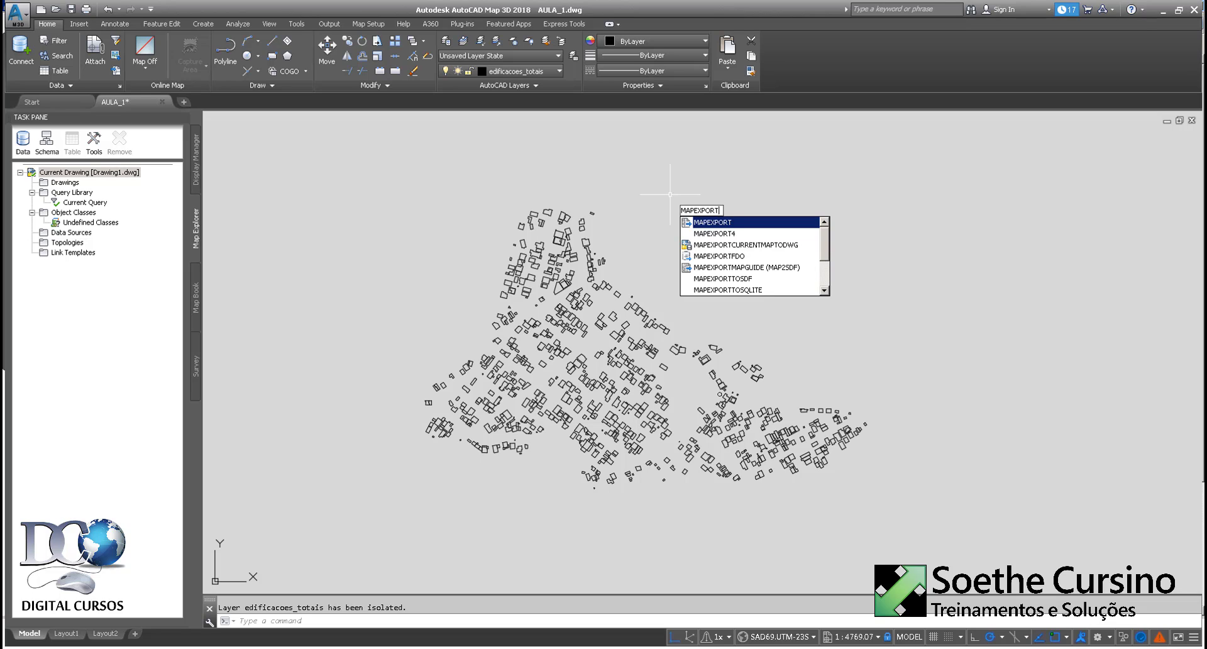
key("Return")
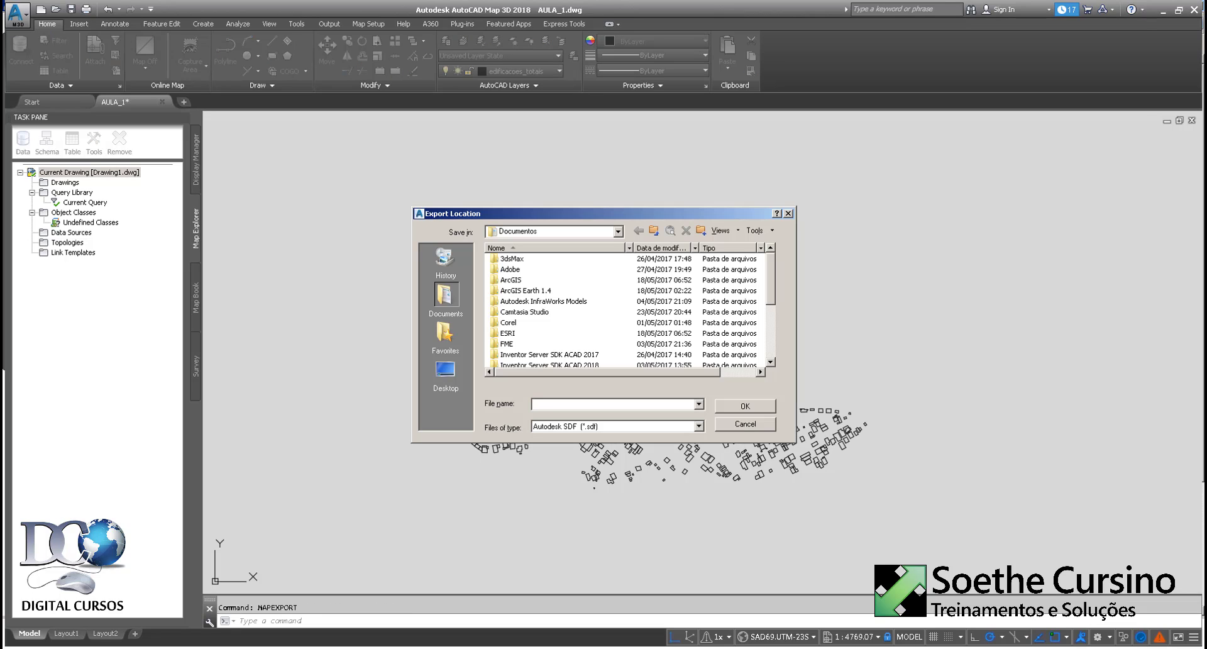
left_click_drag(626, 212, 481, 155)
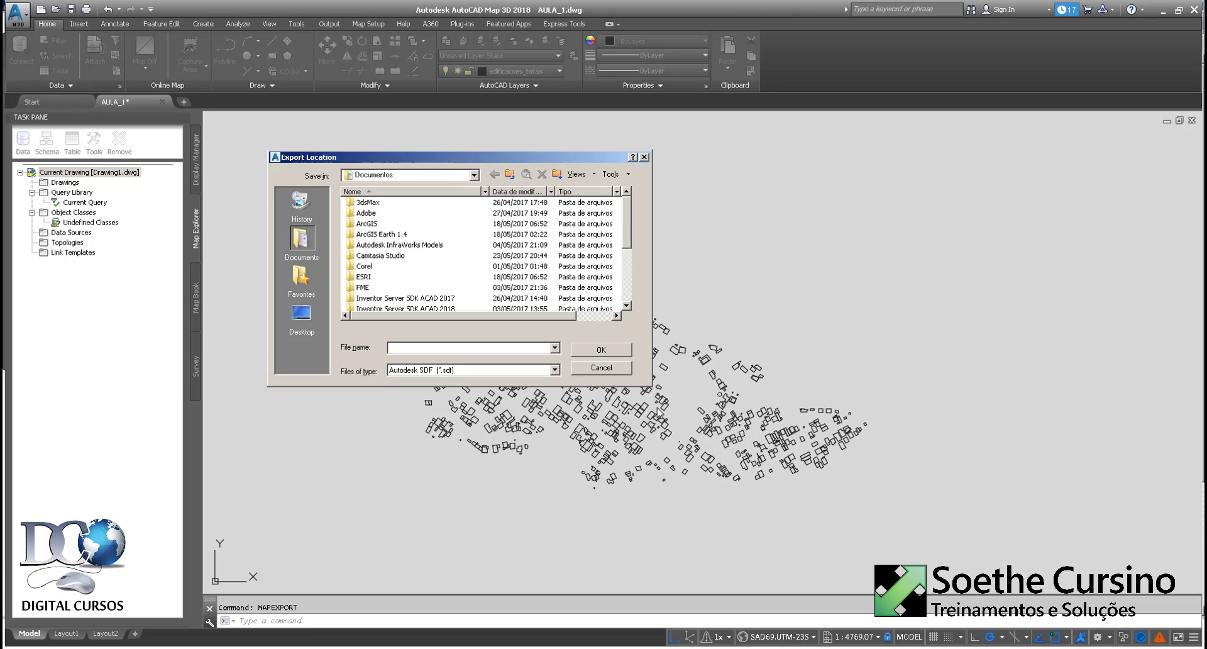
left_click_drag(651, 385, 847, 496)
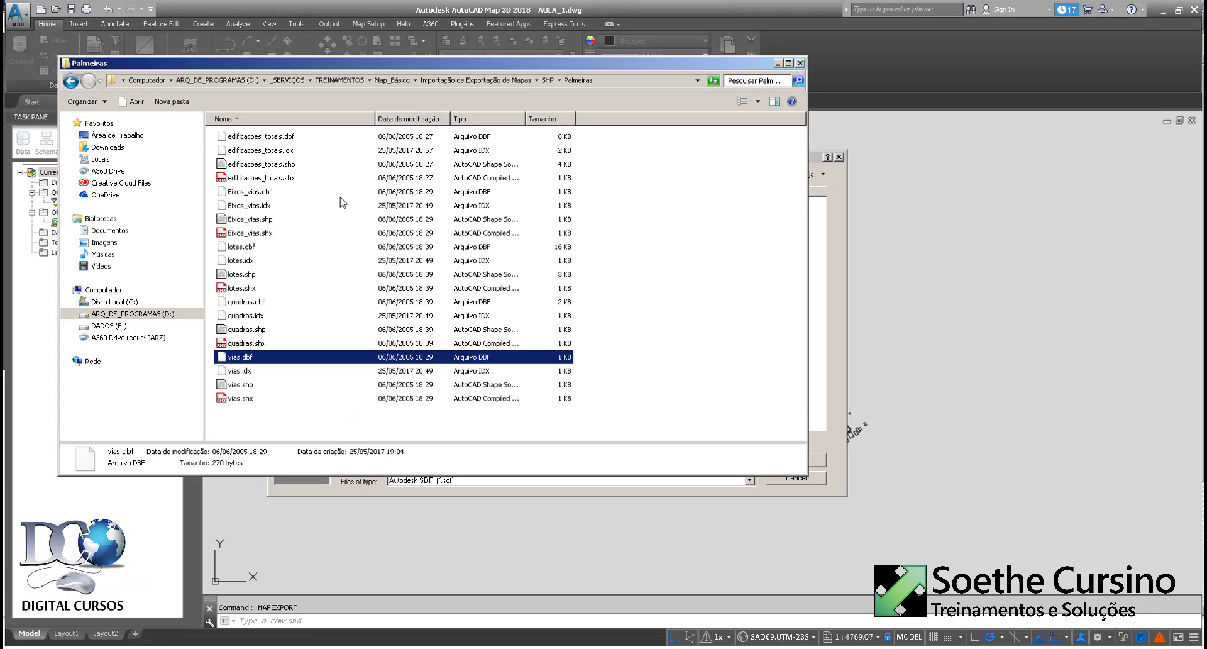
Step: Copy the path D:\_SERVIÇOS\TREINAMENTOS from the file explorer and use it as the export location
left_click(135, 617)
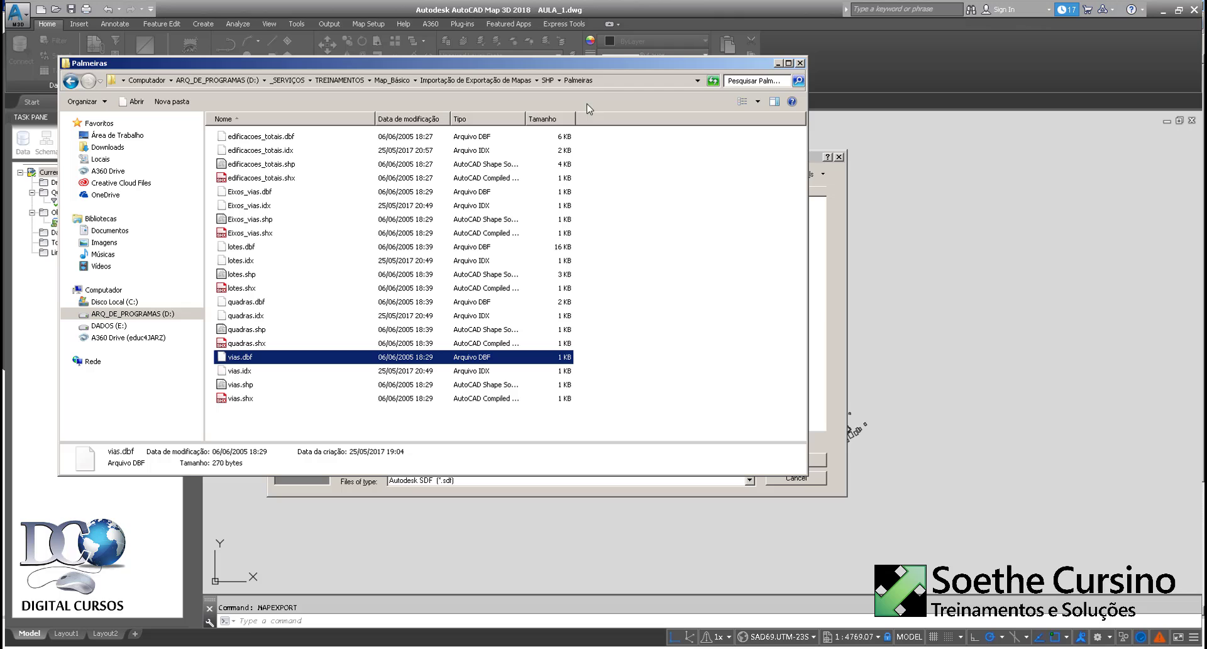
left_click(392, 81)
left_click(339, 80)
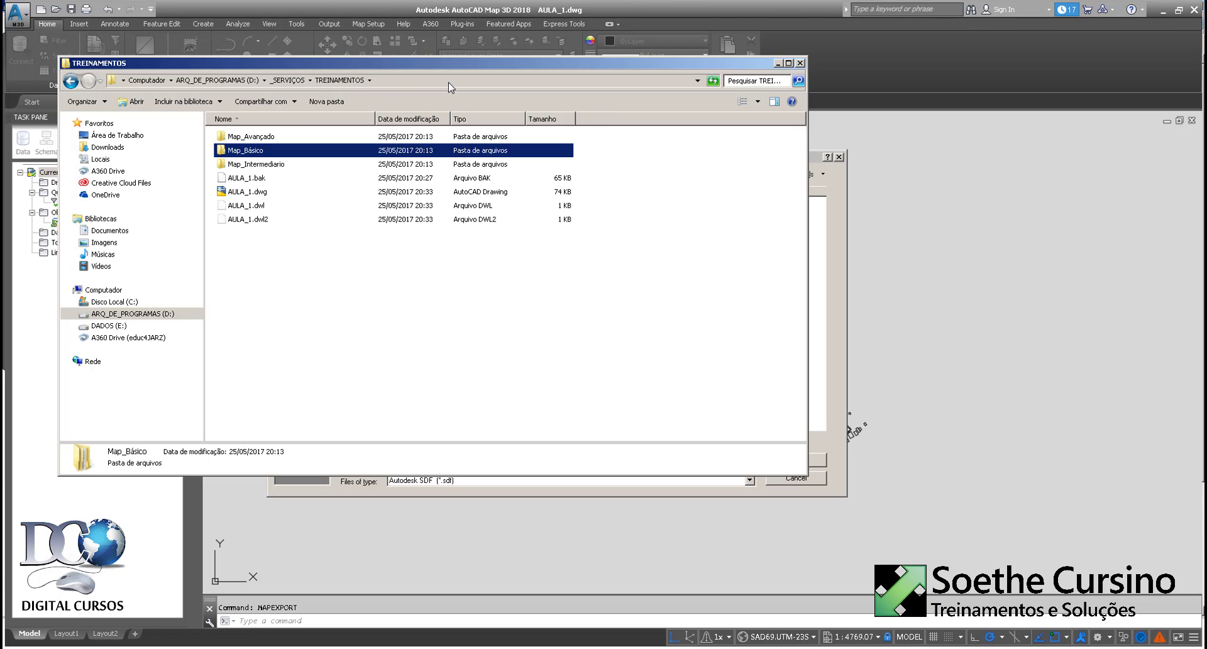
left_click(456, 81)
key("ctrl+c")
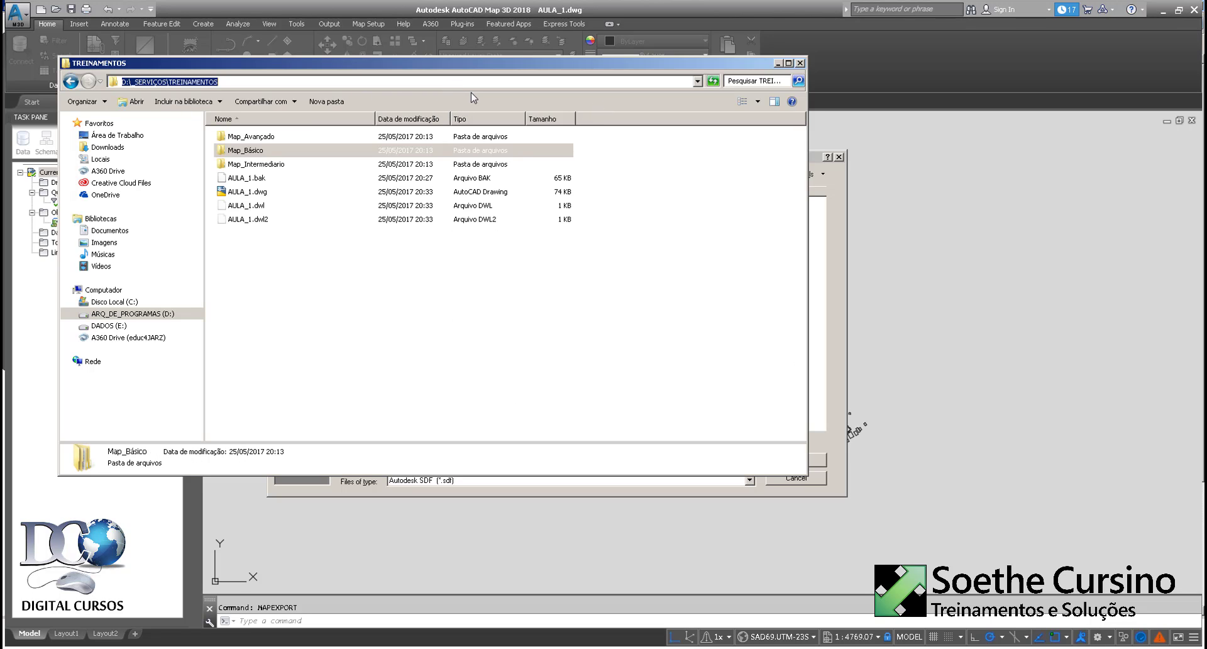
left_click(777, 63)
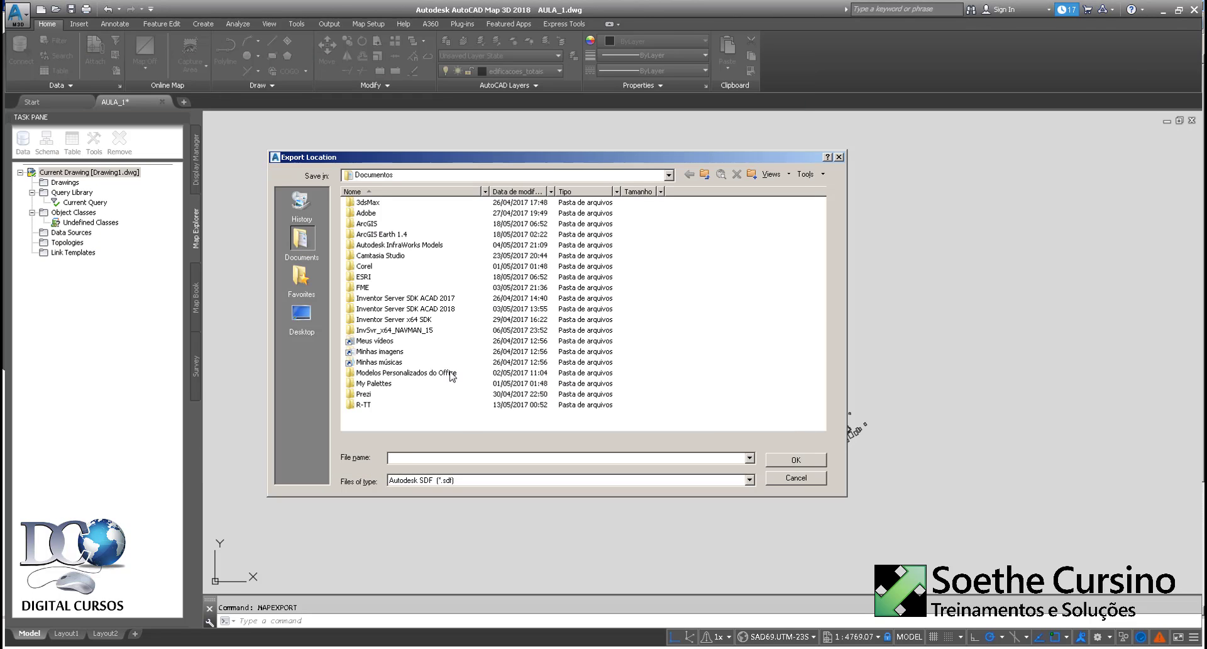
key("ctrl+v")
key("Return")
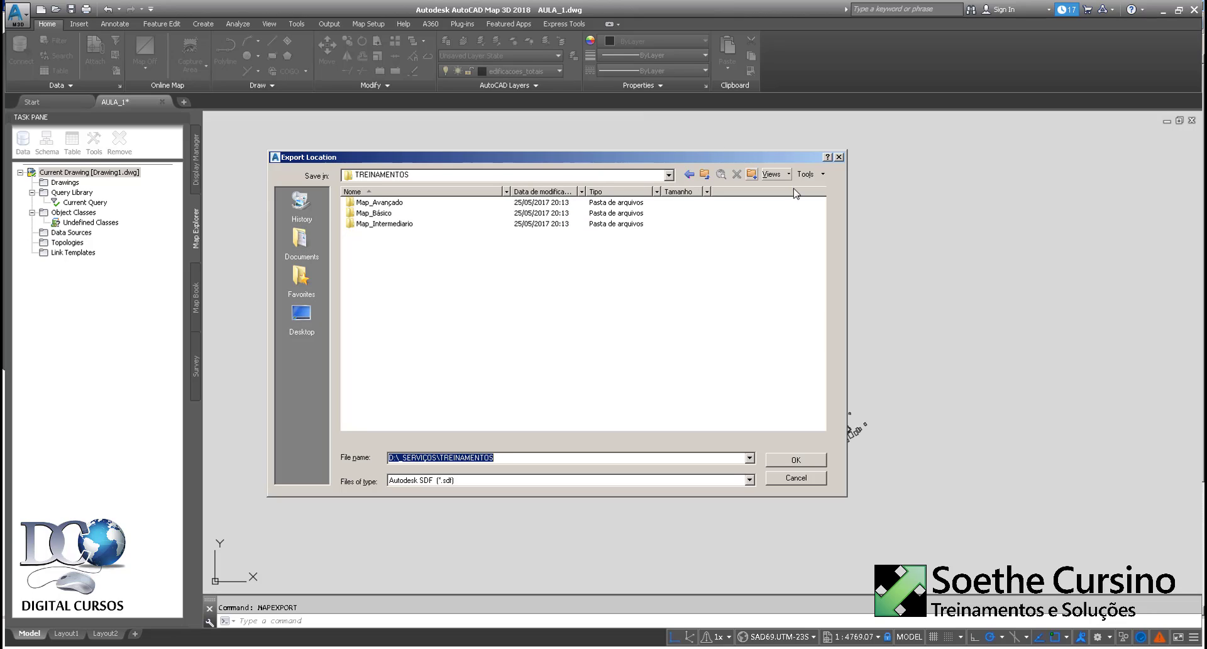
Step: Add the TREINAMENTOS folder to the favorites and to the saved places
left_click(825, 179)
mouse_move(883, 219)
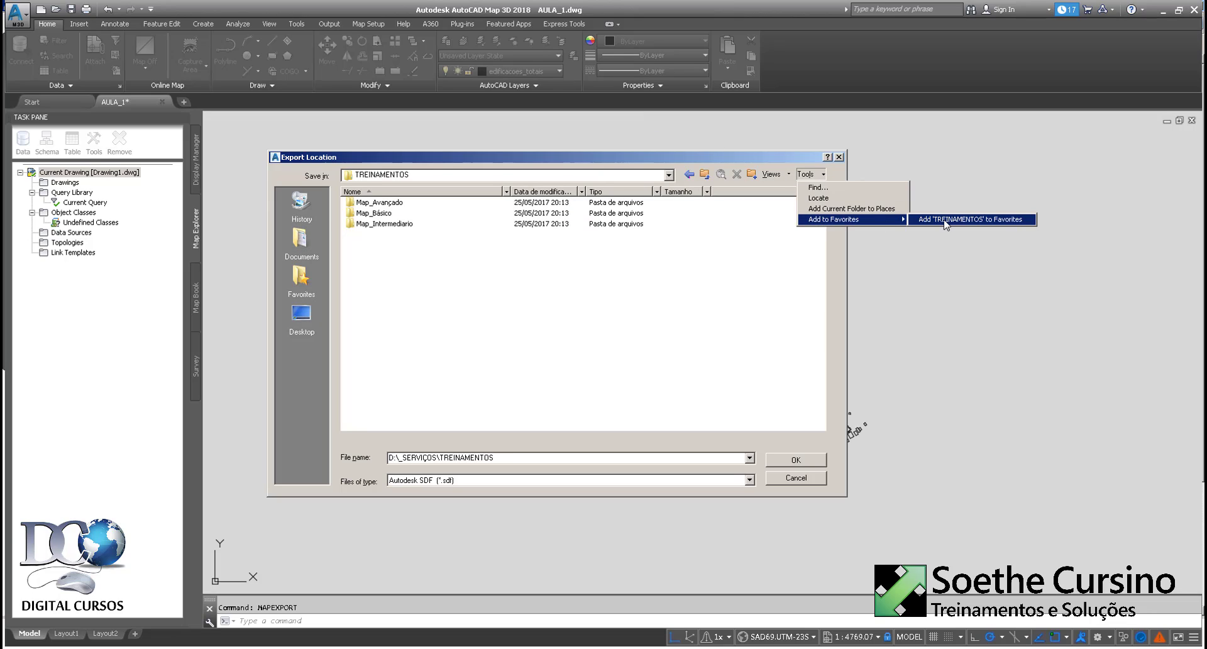
left_click(948, 220)
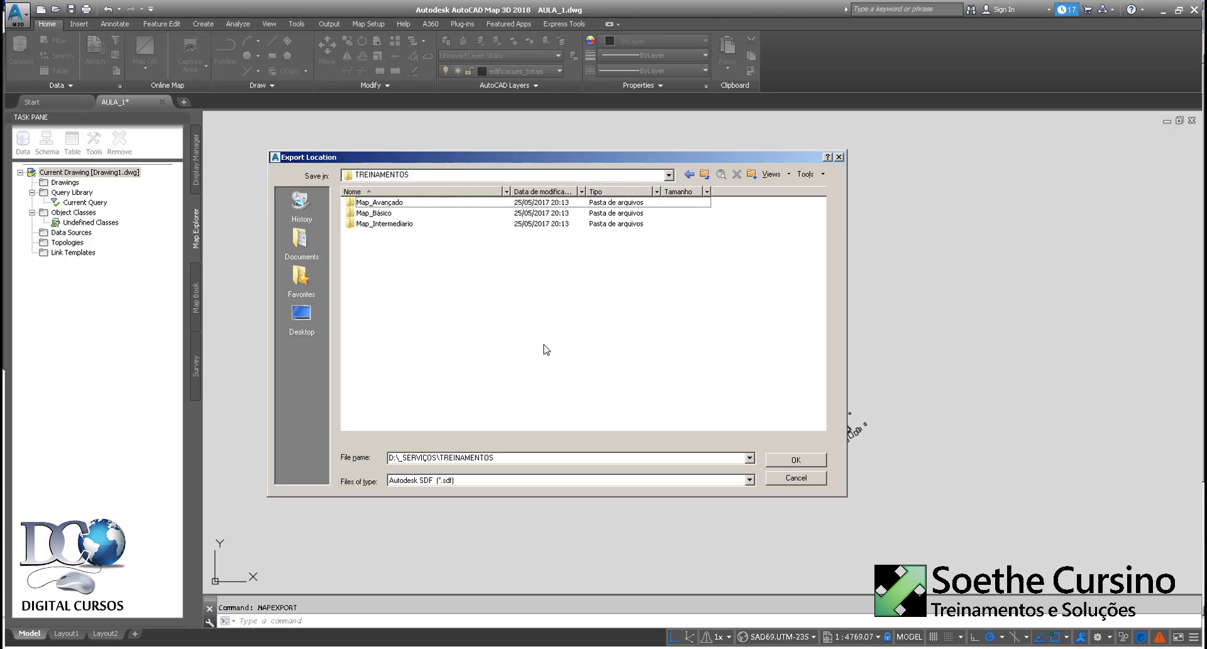
left_click(822, 176)
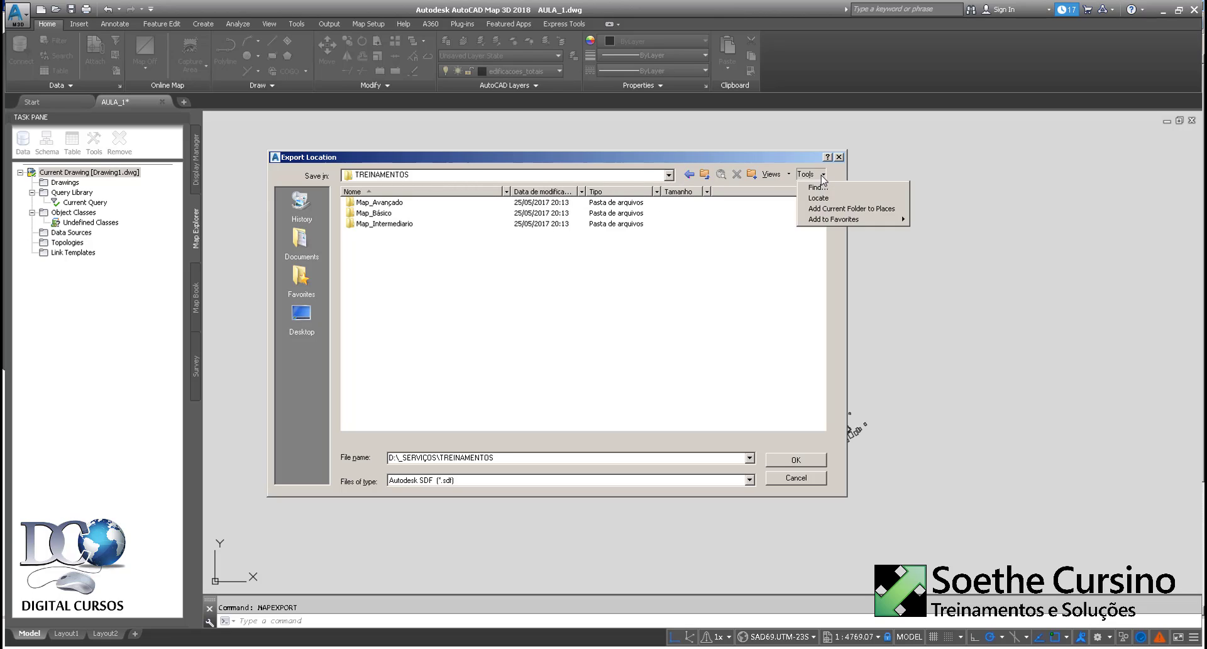
left_click(817, 209)
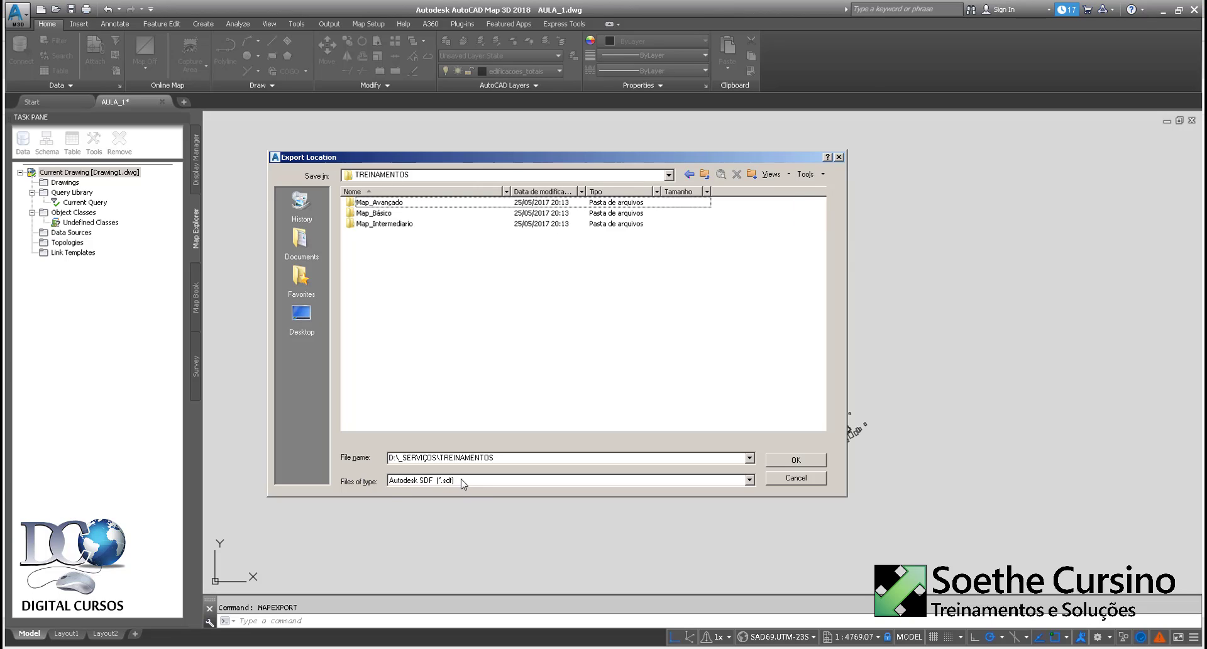
Step: Review the available export formats, keep Autodesk SDF (*.sdf), and name the export file Edificacoes
left_click(440, 481)
left_click(438, 482)
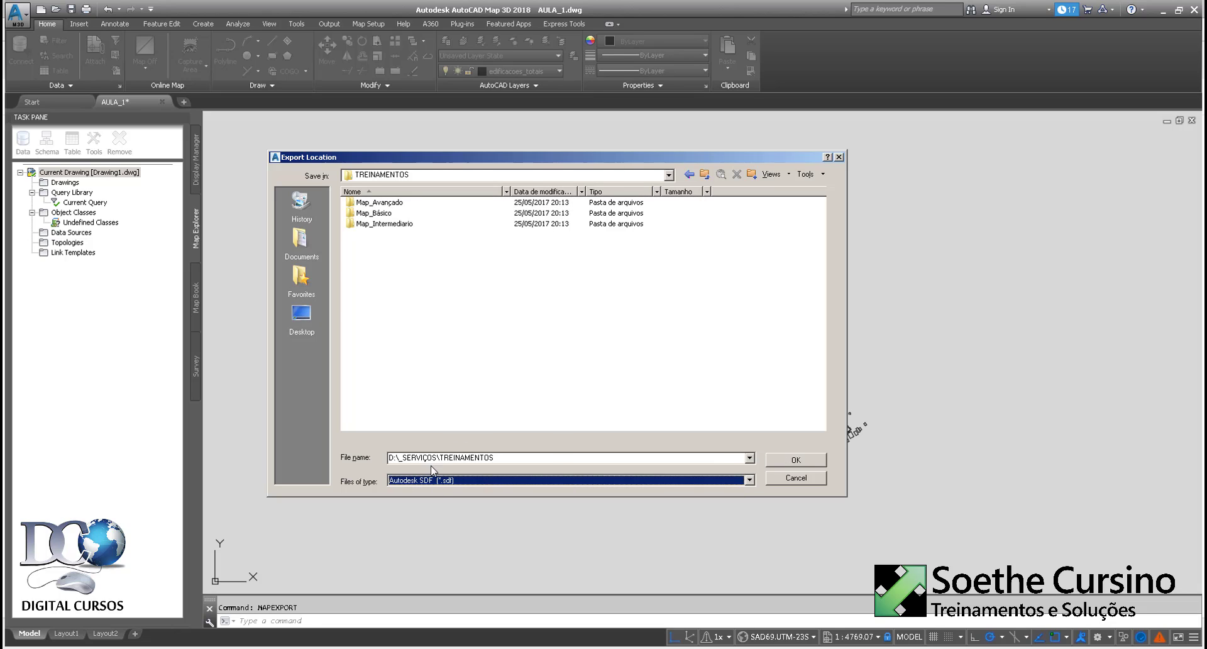
left_click(441, 482)
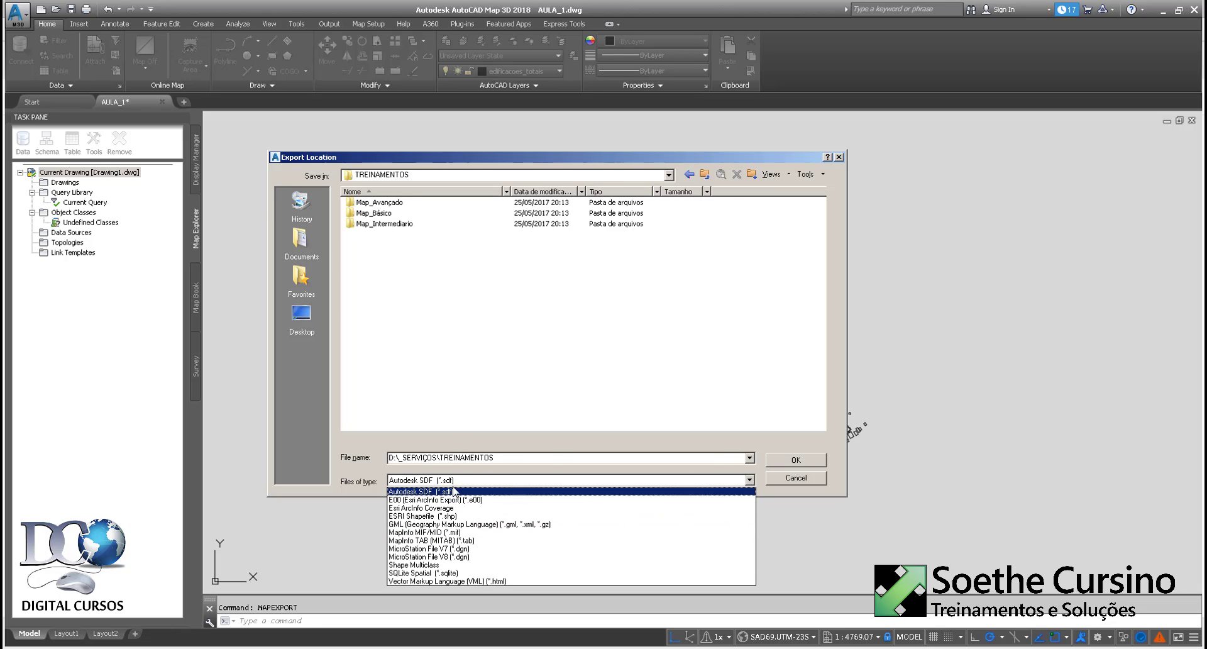
left_click(482, 411)
left_click(793, 462)
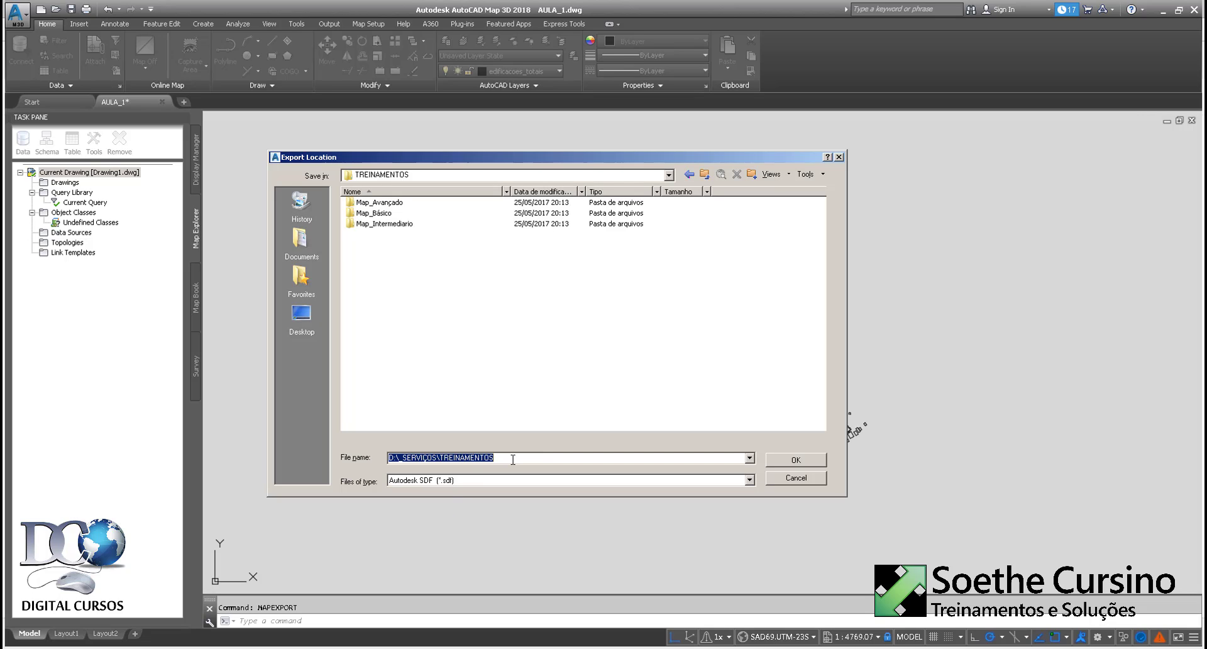
type("EDI")
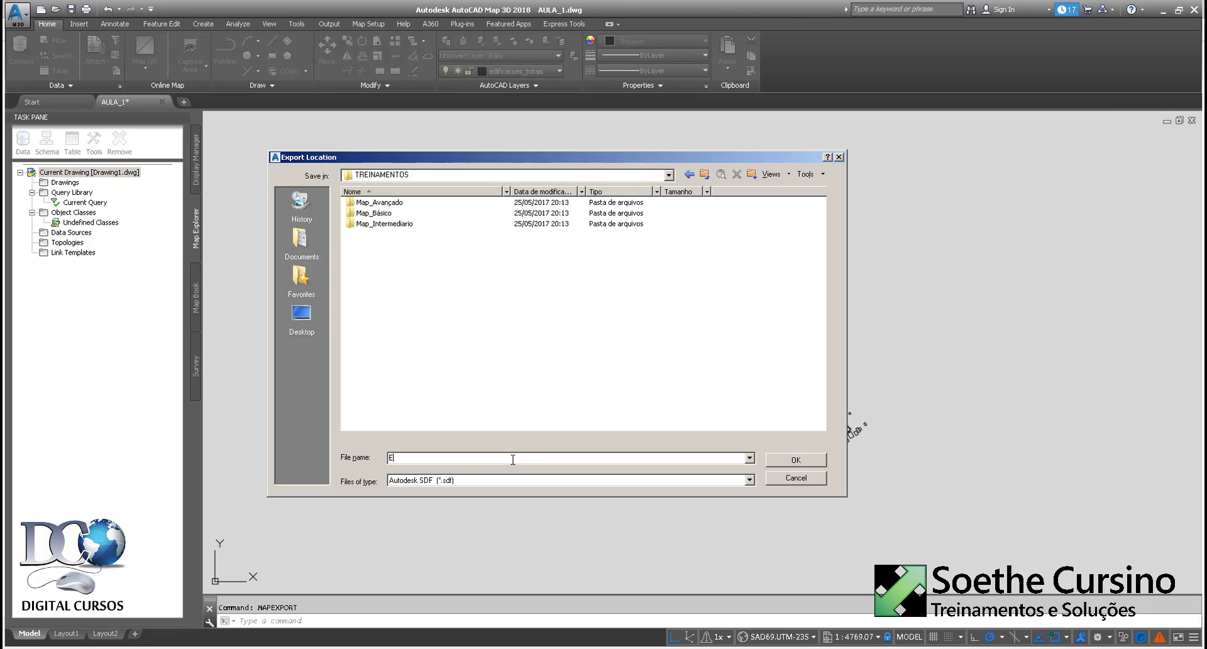
key("BackSpace")
key("BackSpace")
key("BackSpace")
type("Edificacoe")
left_click(793, 460)
Step: Manually select all the building outlines in the drawing as the objects to export
left_click_drag(876, 130, 395, 146)
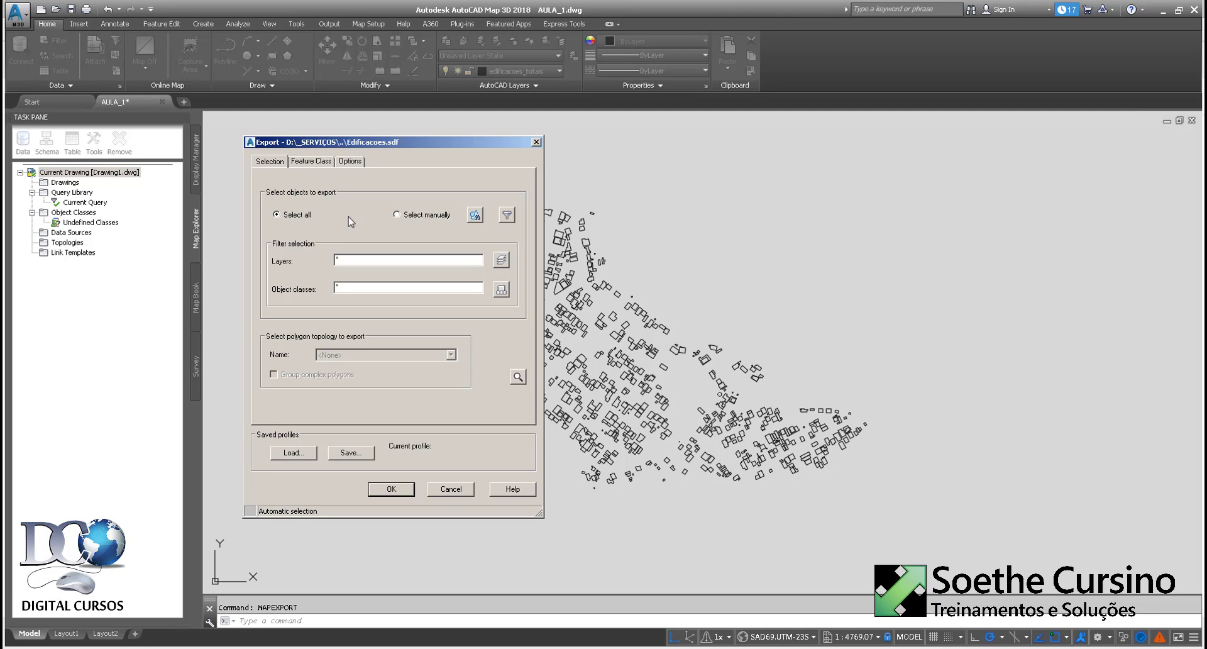
left_click(475, 214)
left_click_drag(999, 188, 440, 482)
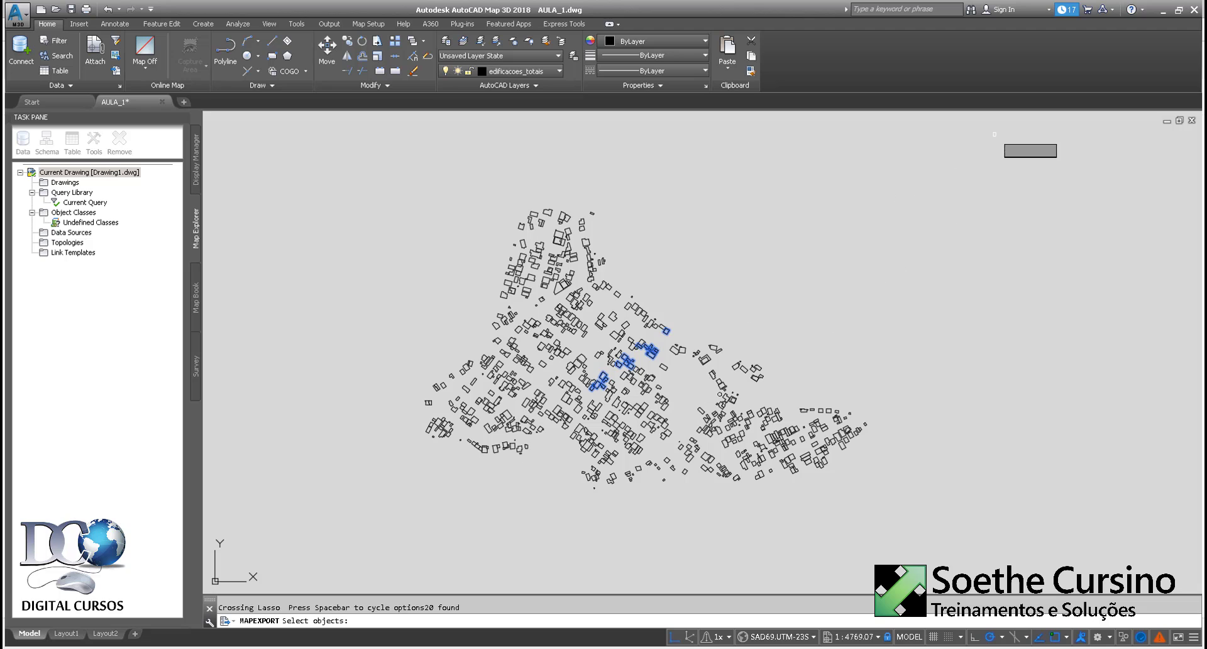
left_click(991, 153)
left_click(309, 537)
key("Return")
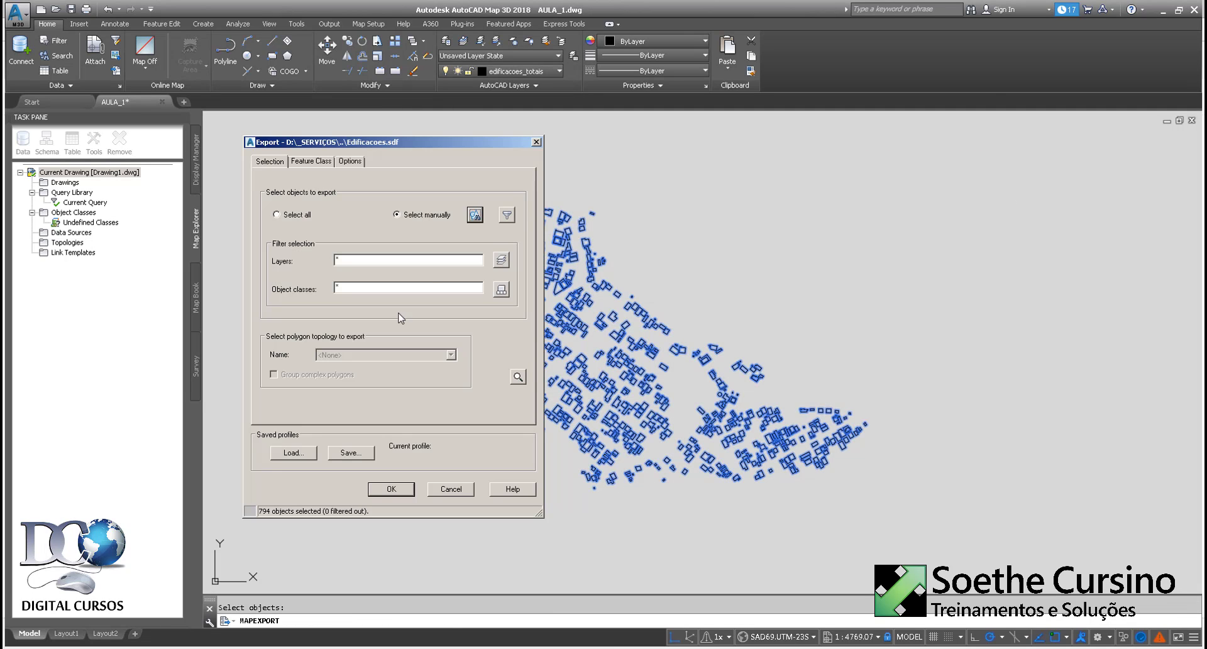
Step: Filter the export selection to the layer edificacoes_totais only
left_click(501, 261)
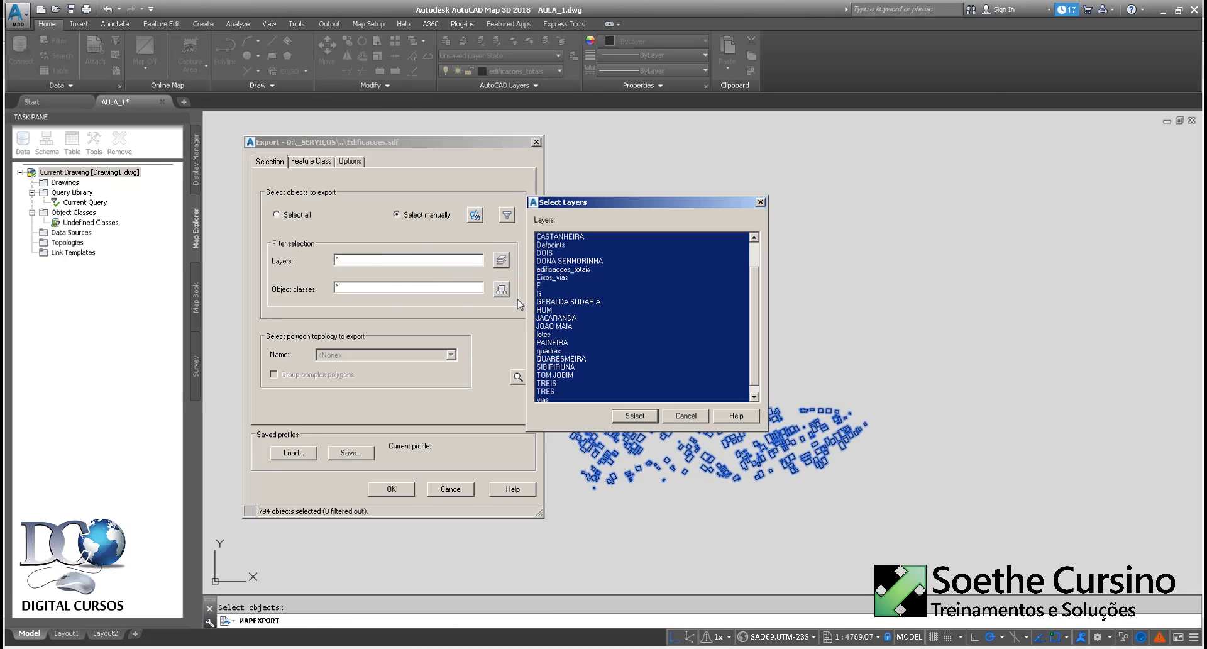
left_click(570, 261)
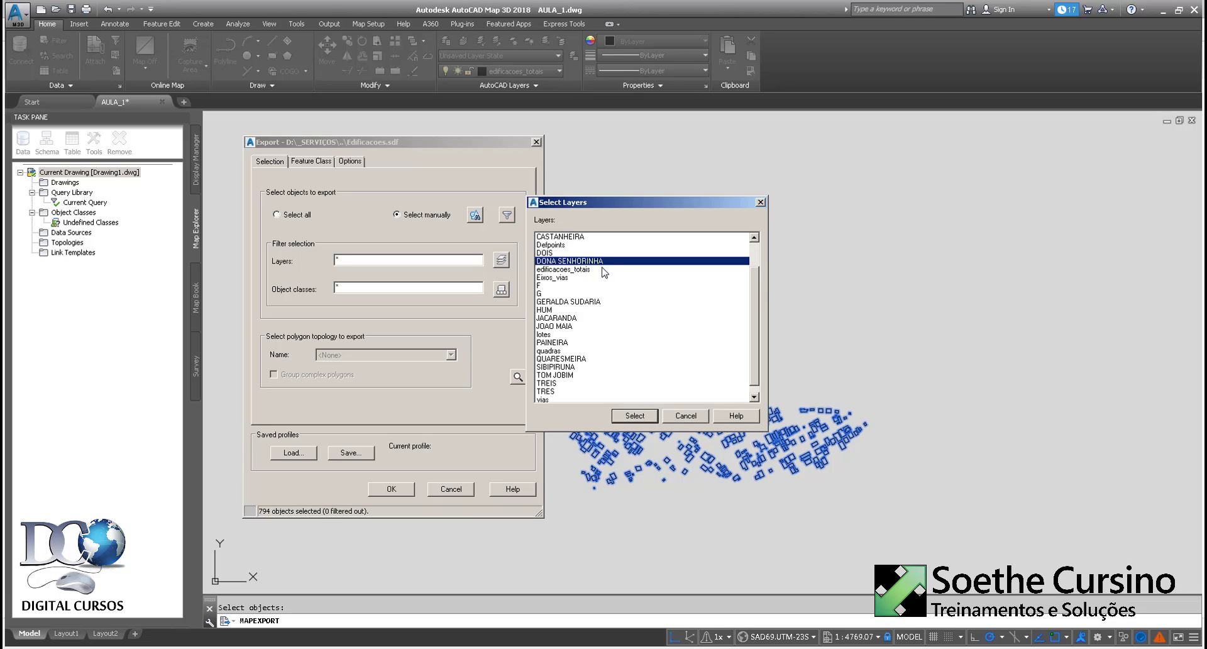
left_click(589, 268)
left_click(633, 416)
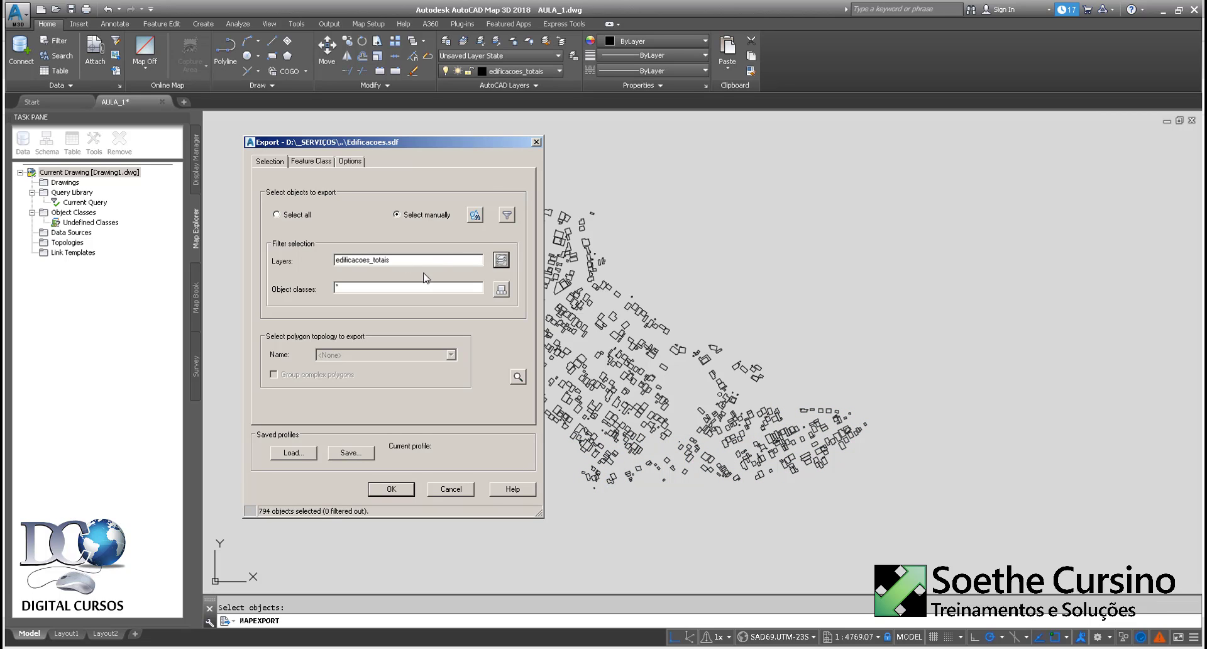
Step: Include all fields of the Default_edificacoes_totai object data table as attributes of the exported feature class
left_click(313, 162)
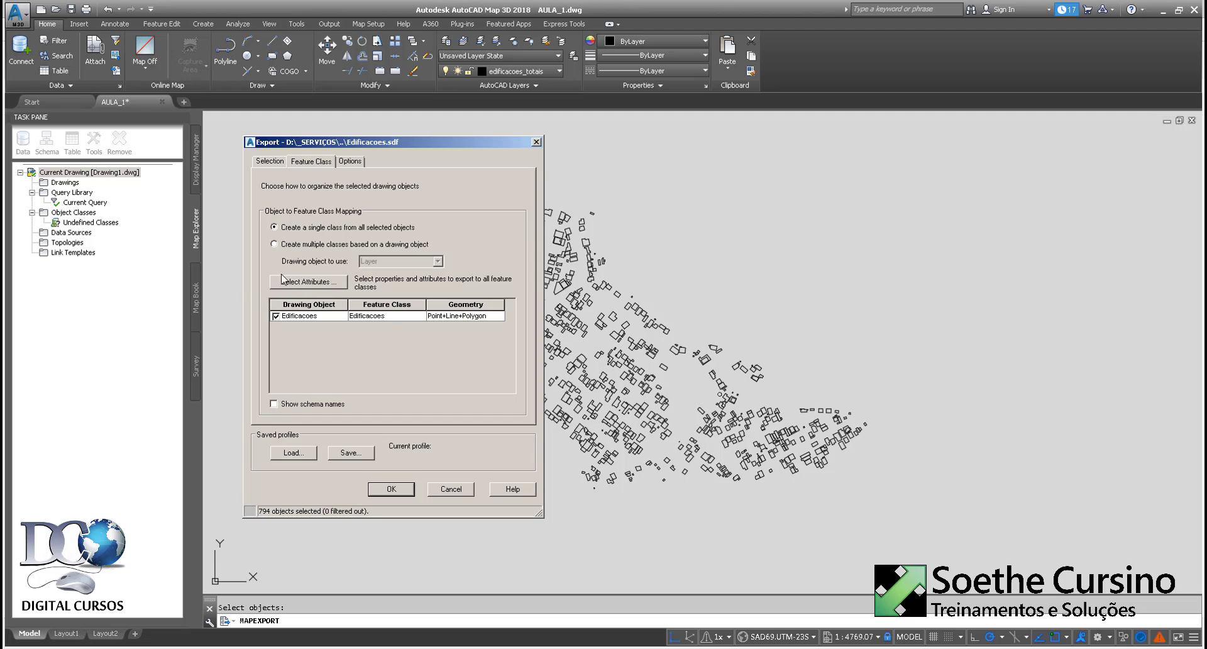
left_click(322, 282)
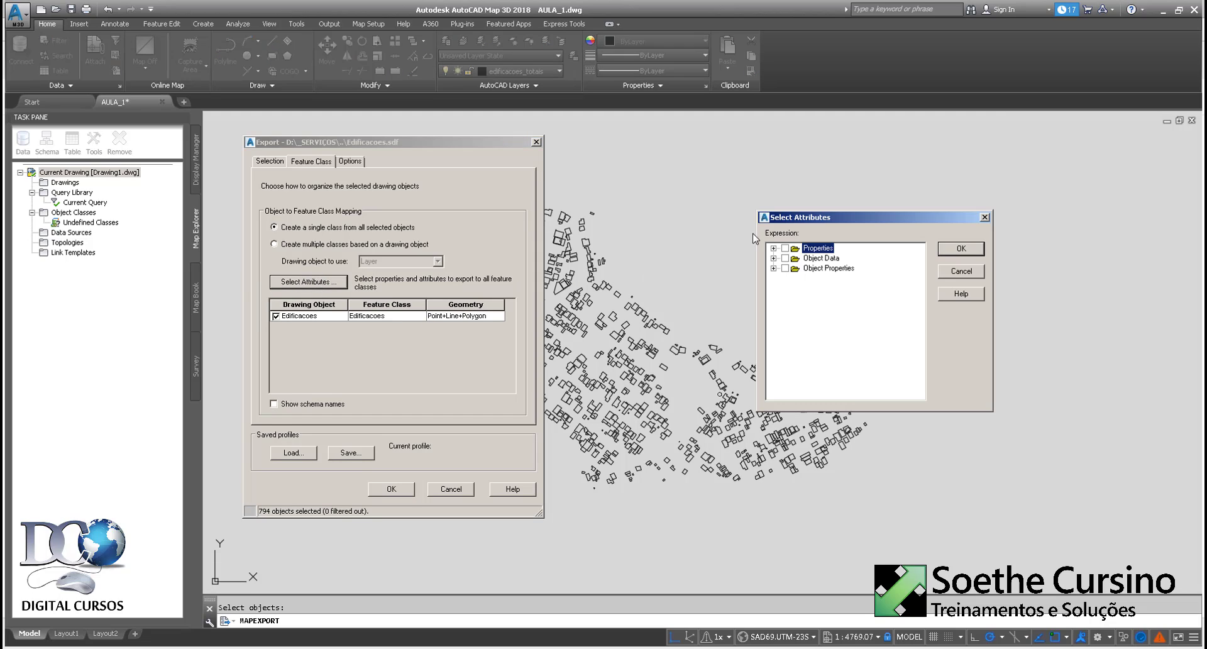
left_click(773, 257)
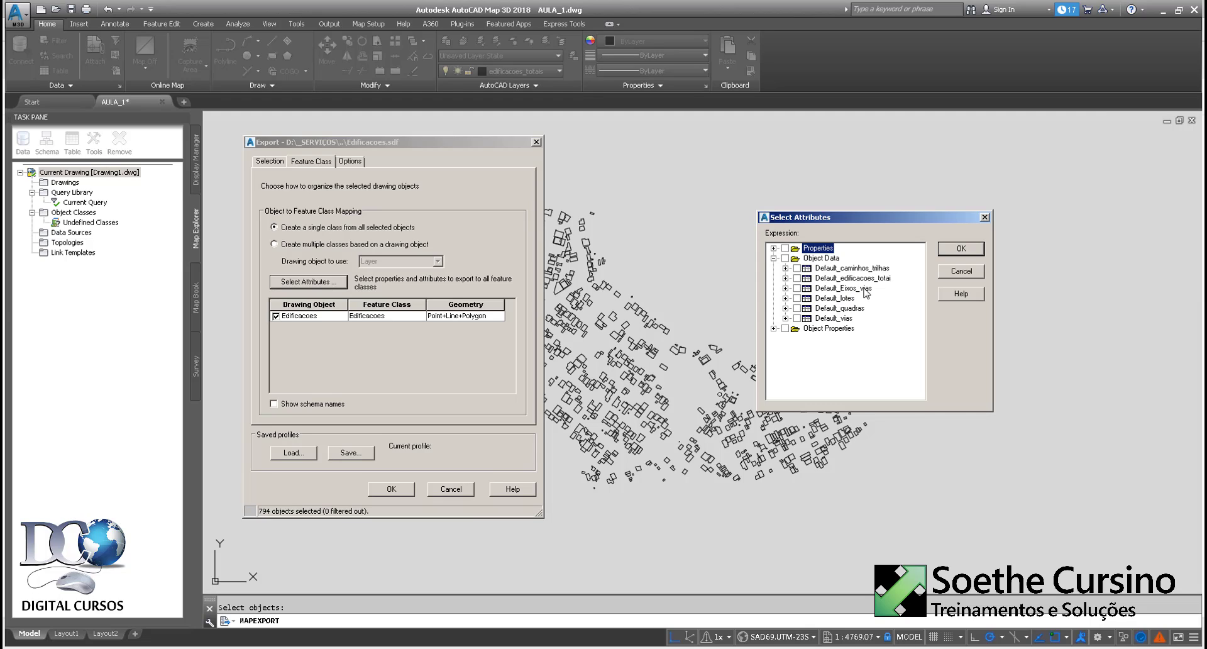
left_click(843, 278)
left_click(797, 278)
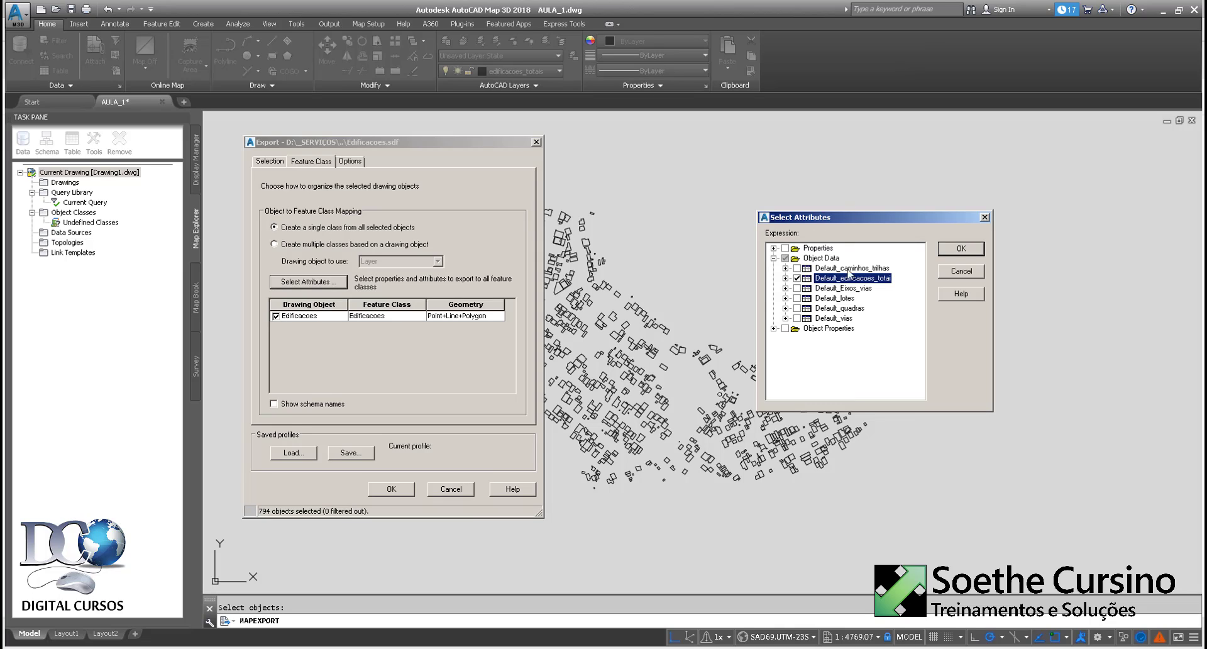
left_click(785, 278)
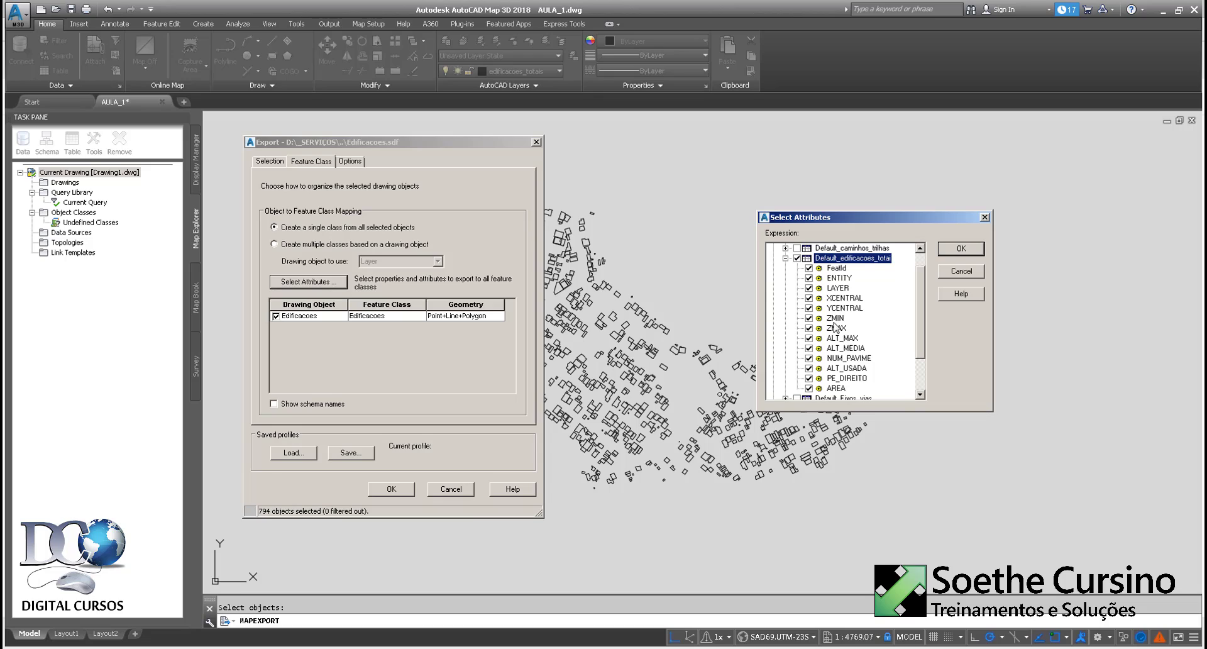
left_click(959, 249)
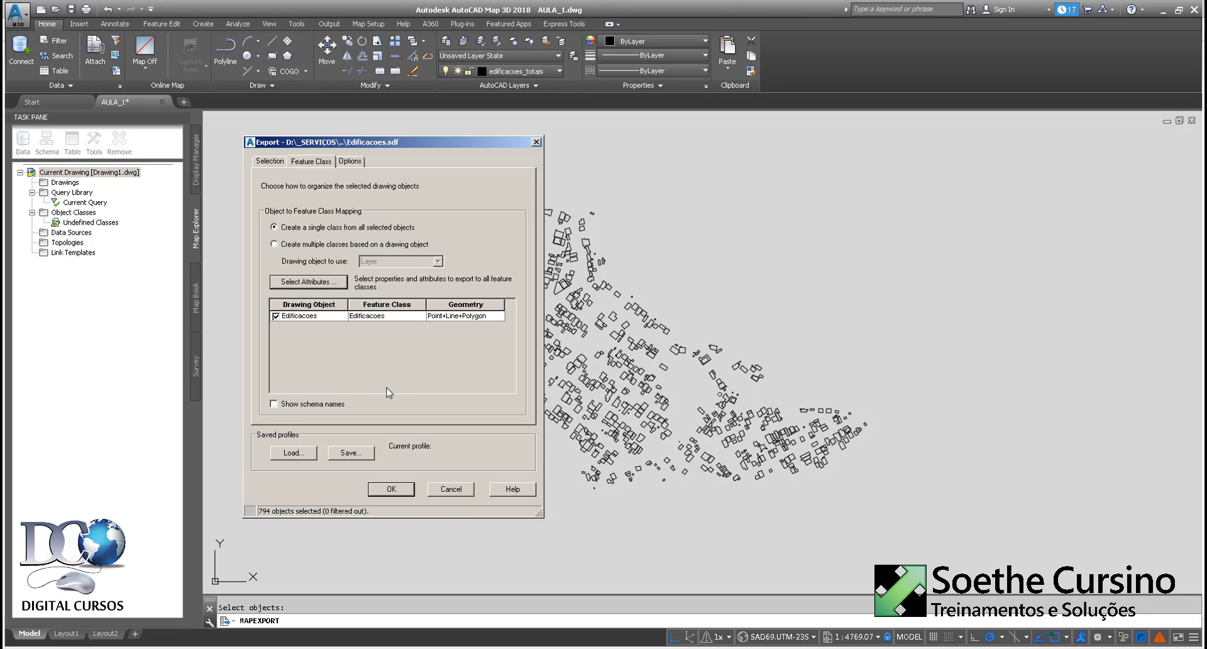
Step: Treat closed polylines as polygons, set the SDF driver option to 2 Dimension files, and run the export
left_click(350, 162)
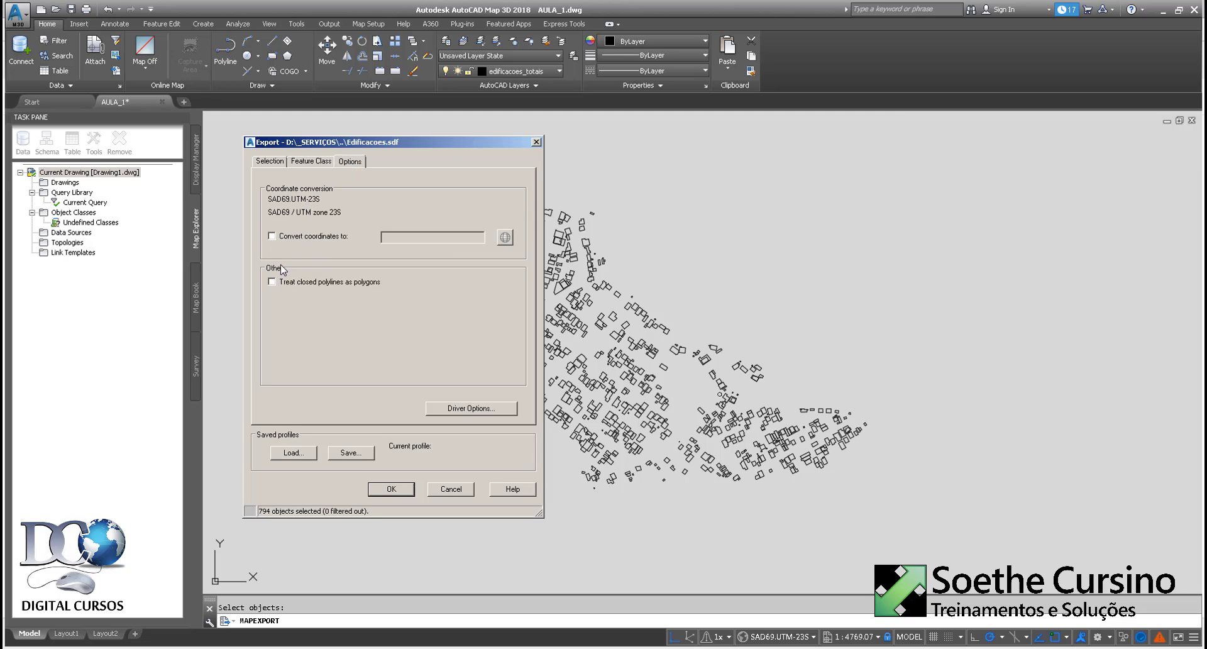
left_click(356, 284)
left_click(493, 412)
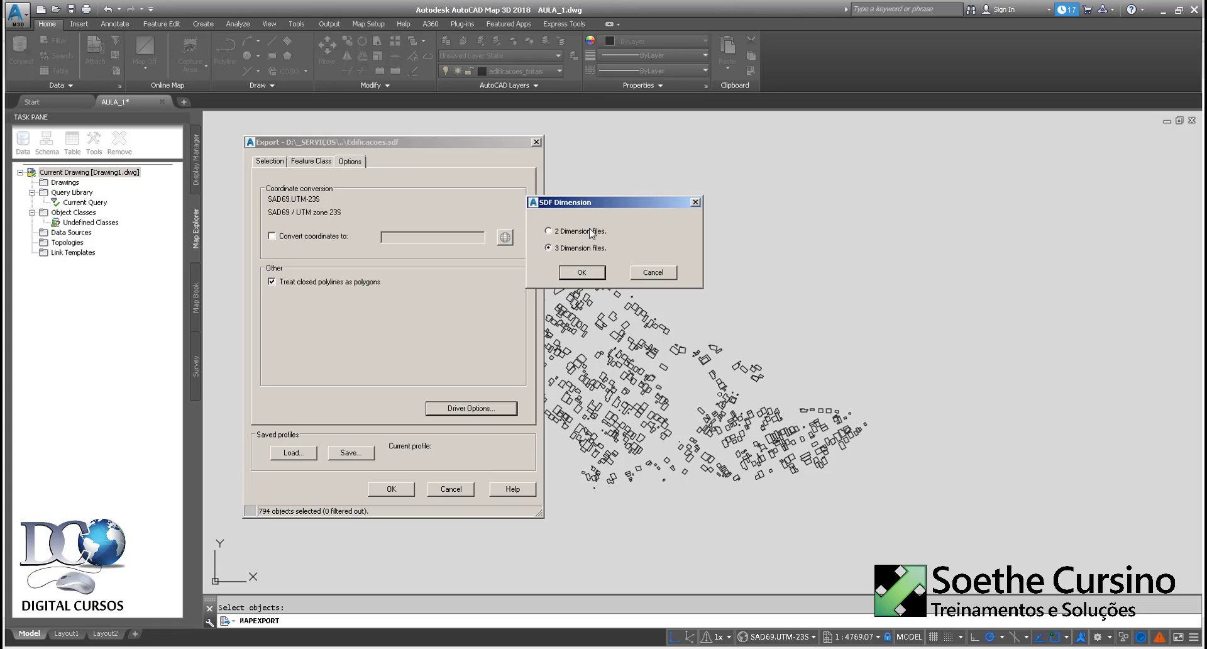
left_click_drag(659, 202, 781, 251)
left_click(712, 279)
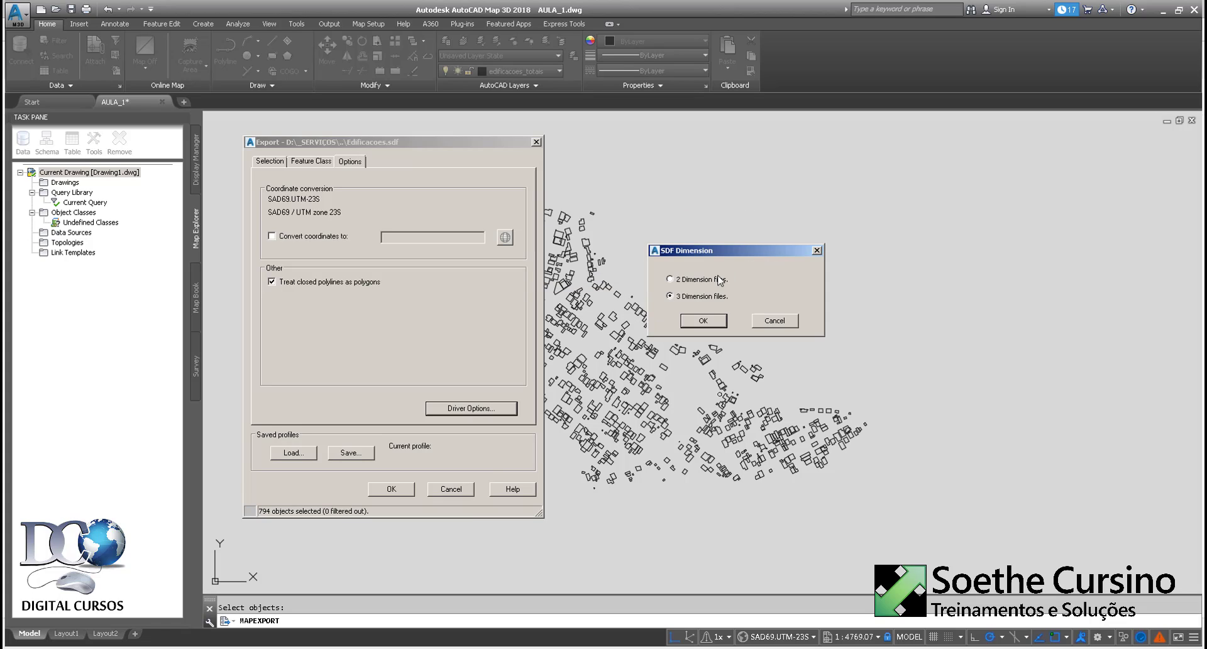
left_click(711, 295)
left_click(704, 280)
left_click(704, 321)
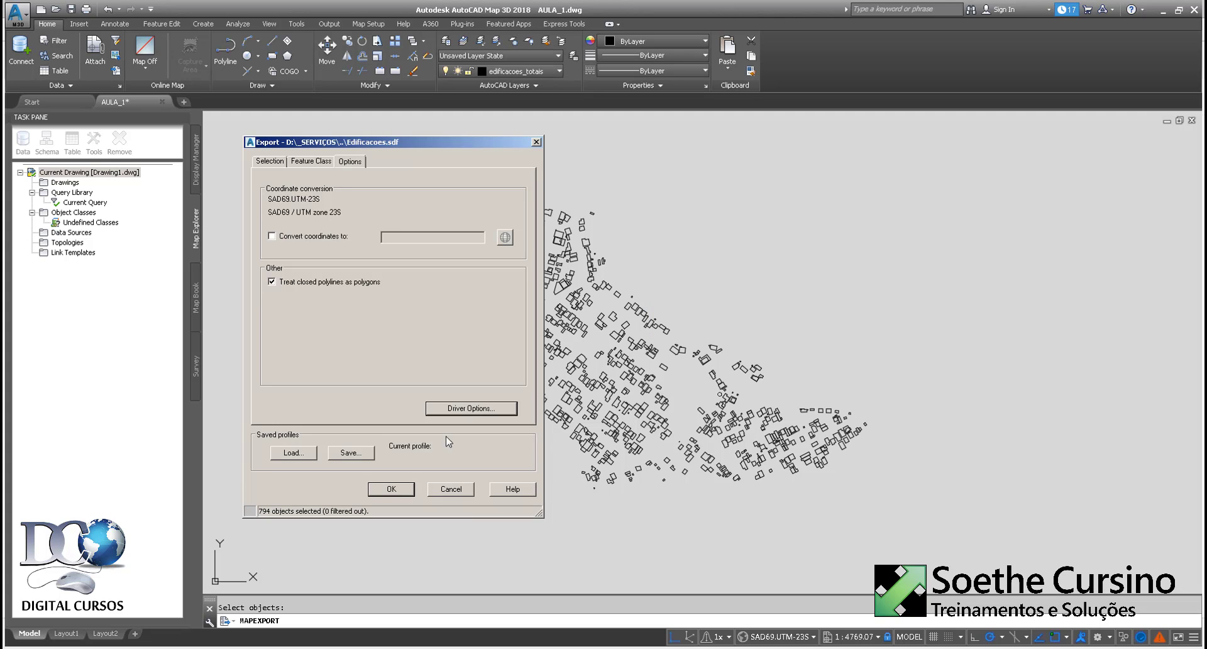
left_click(391, 489)
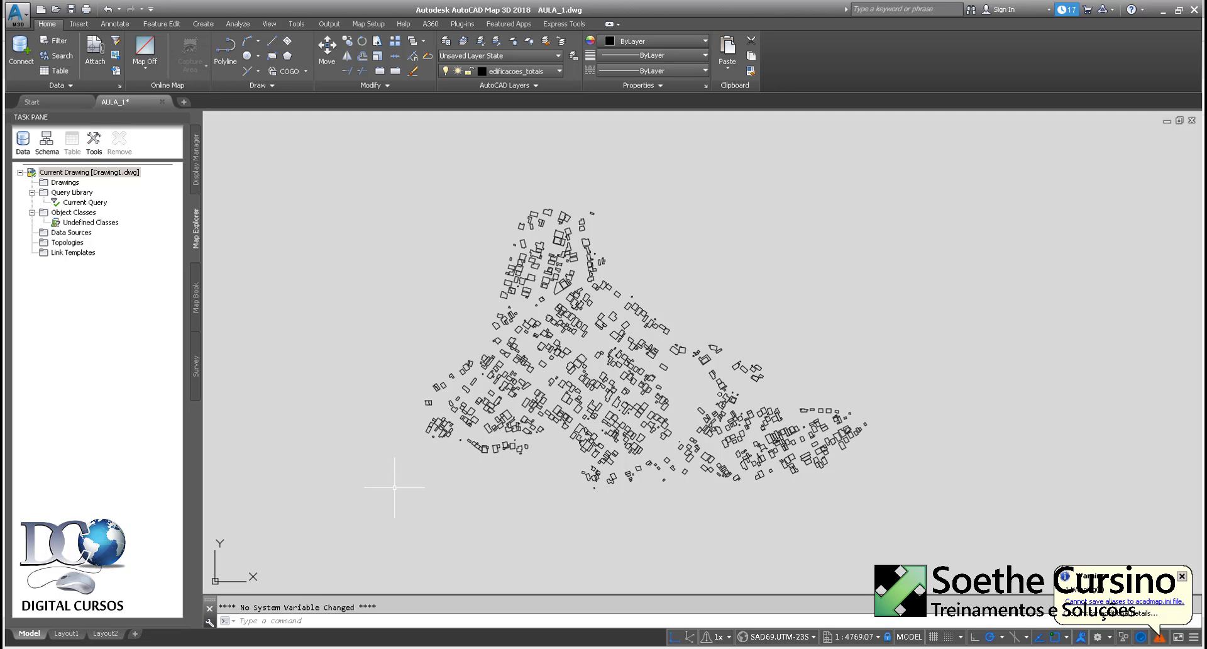
Step: Create a new drawing from map2d.dwt and choose the Autodesk SDF file Edificacoes.sdf in the TREINAMENTOS folder for MAPIMPORT
key("ctrl+n")
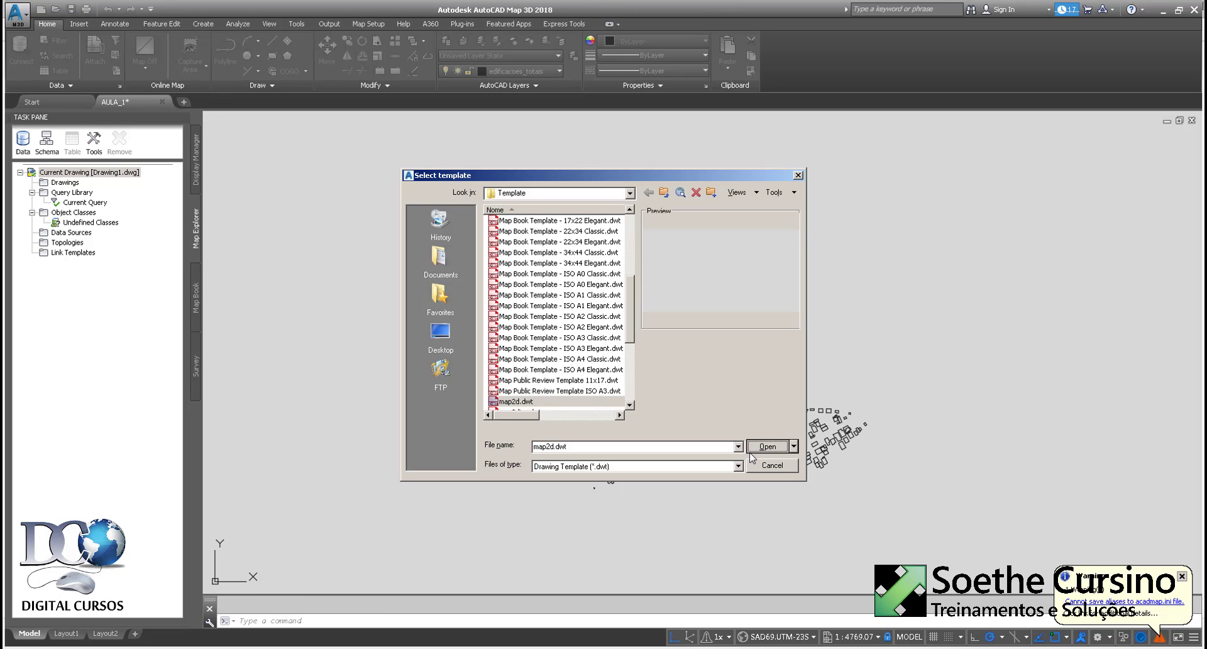
left_click(766, 446)
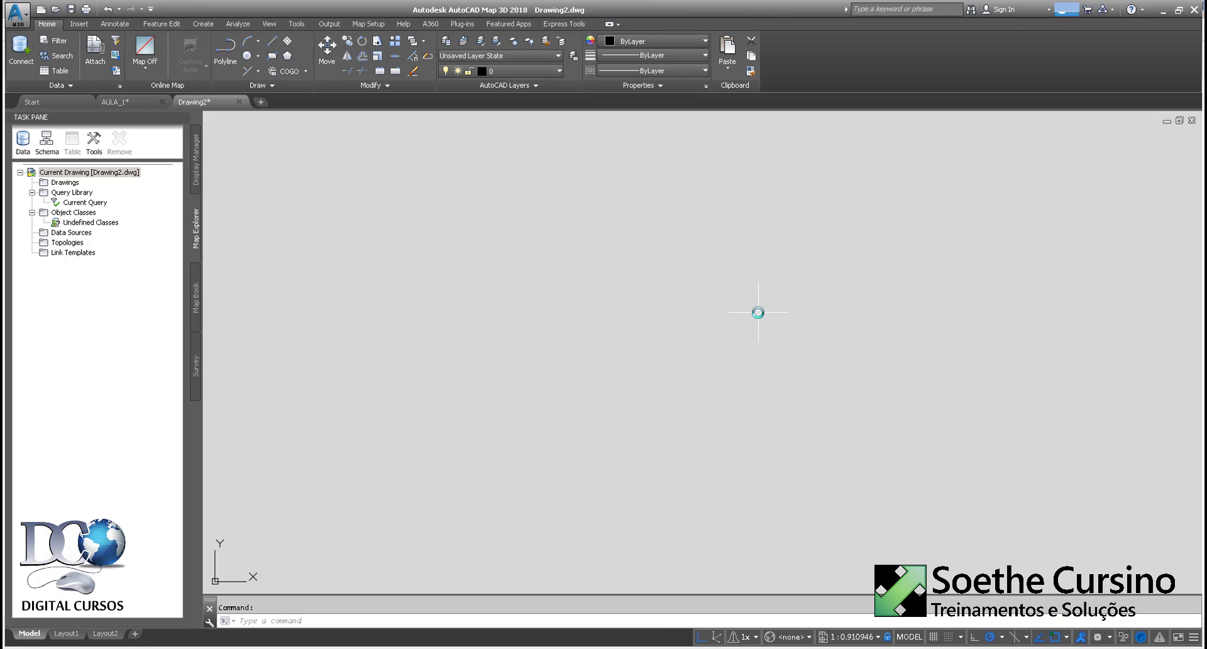
type("mapimport")
key("Return")
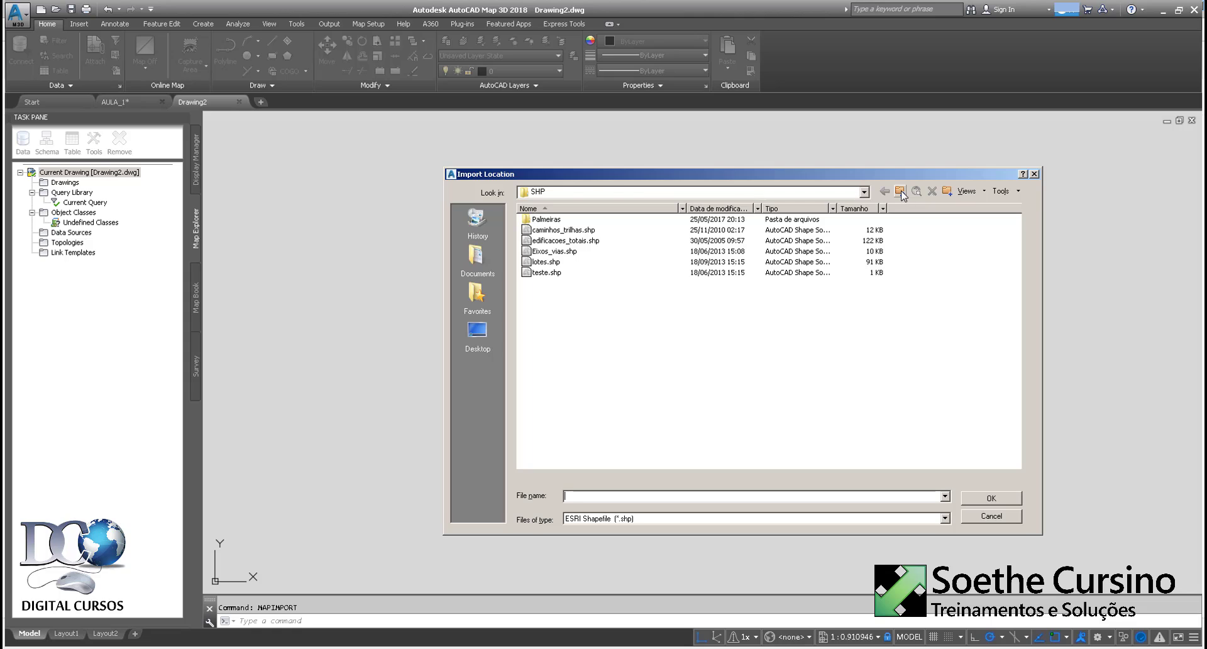
left_click(900, 191)
left_click(901, 193)
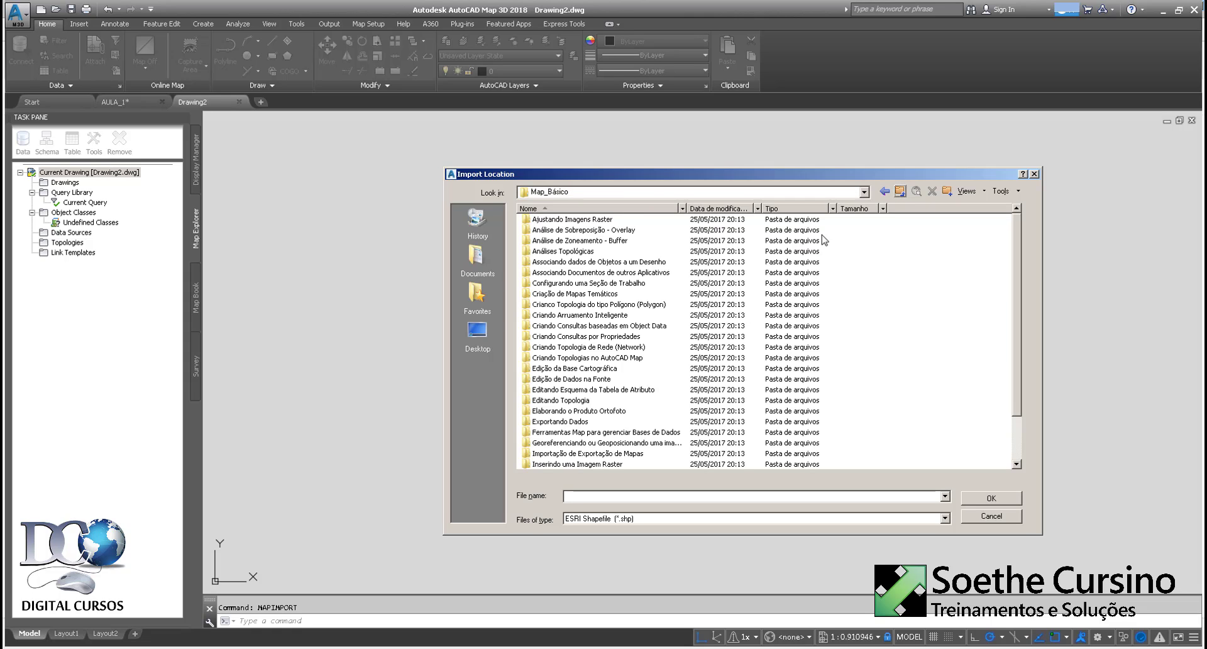
left_click(902, 193)
left_click(620, 518)
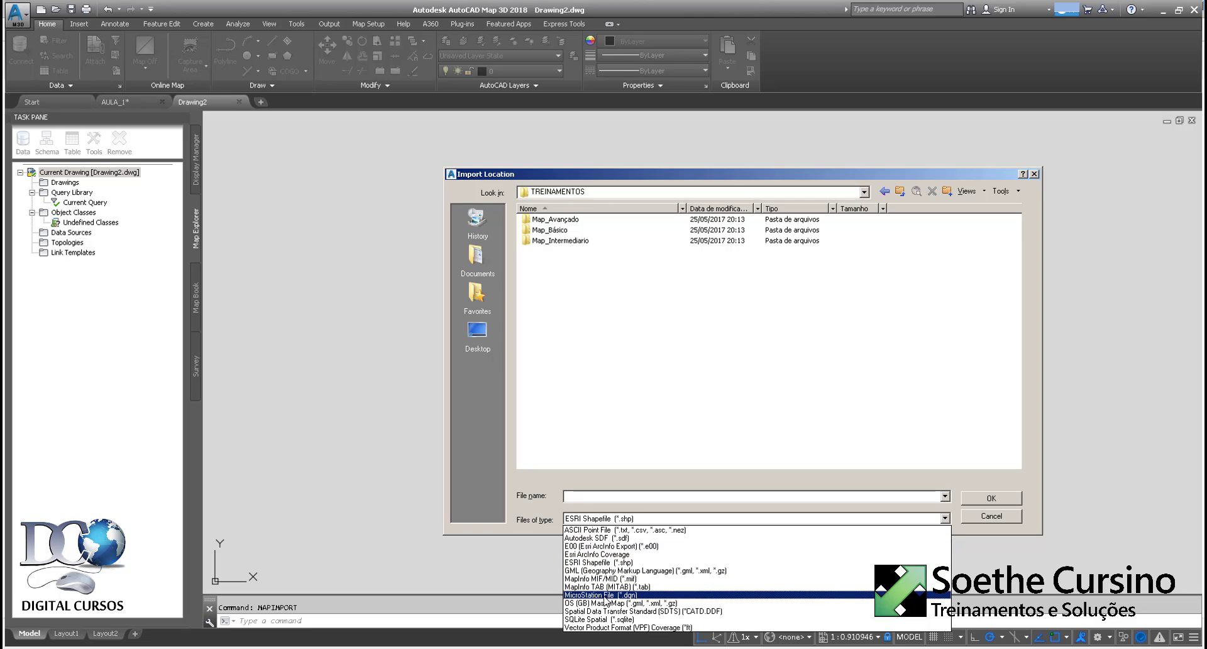
left_click(624, 538)
left_click(554, 251)
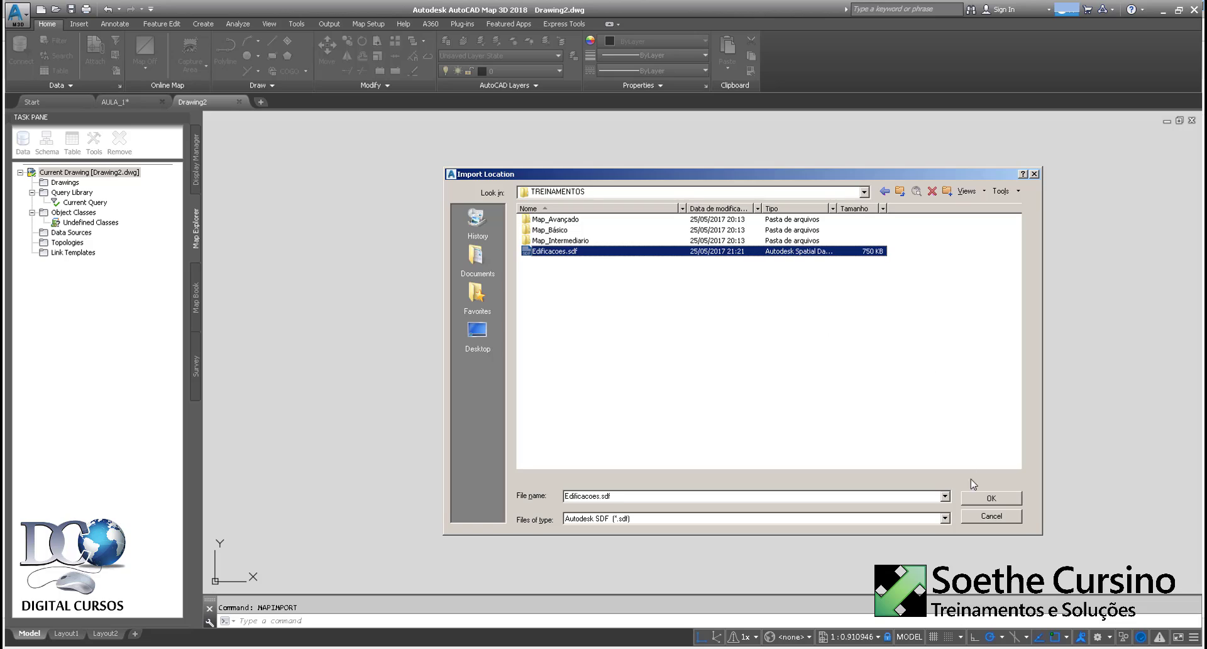
left_click(971, 497)
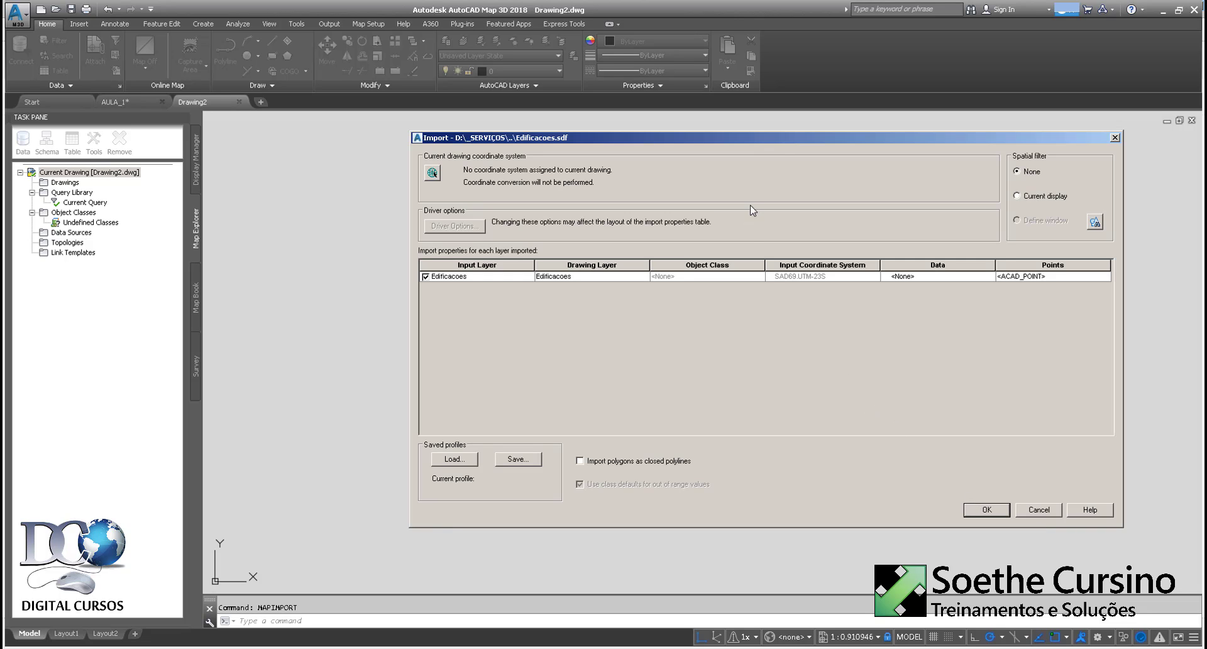
Step: Find sad69 in the coordinate system library and assign SAD69.UTM-23S to the current drawing
left_click_drag(779, 141, 580, 143)
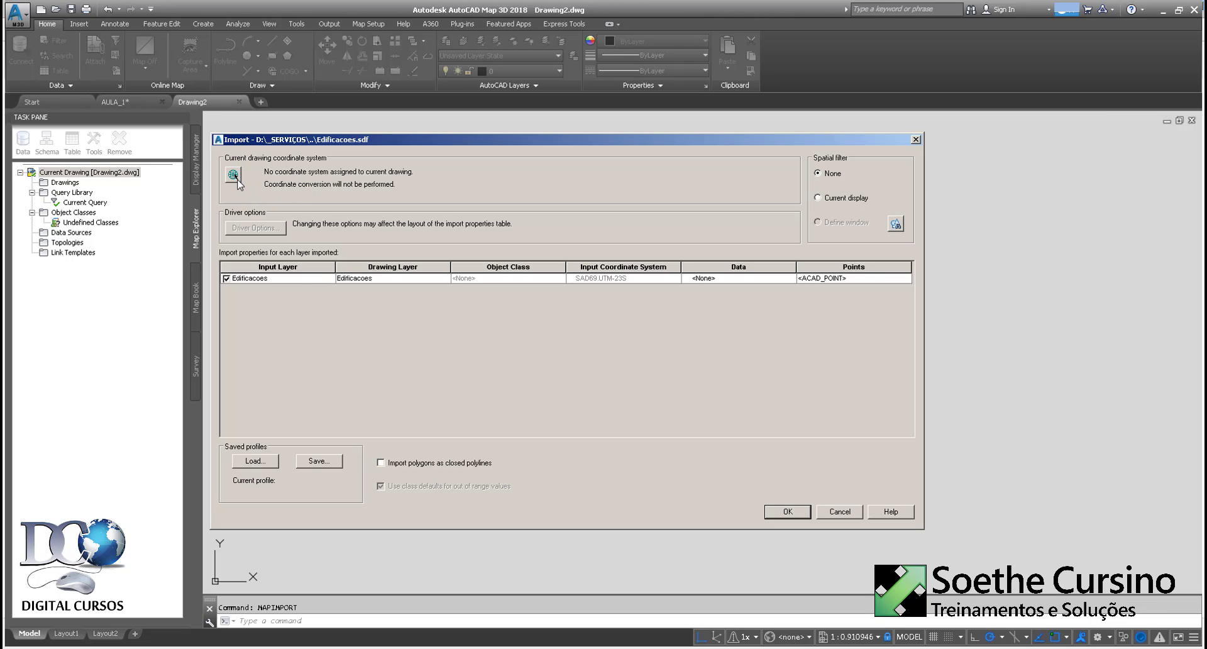
left_click(233, 176)
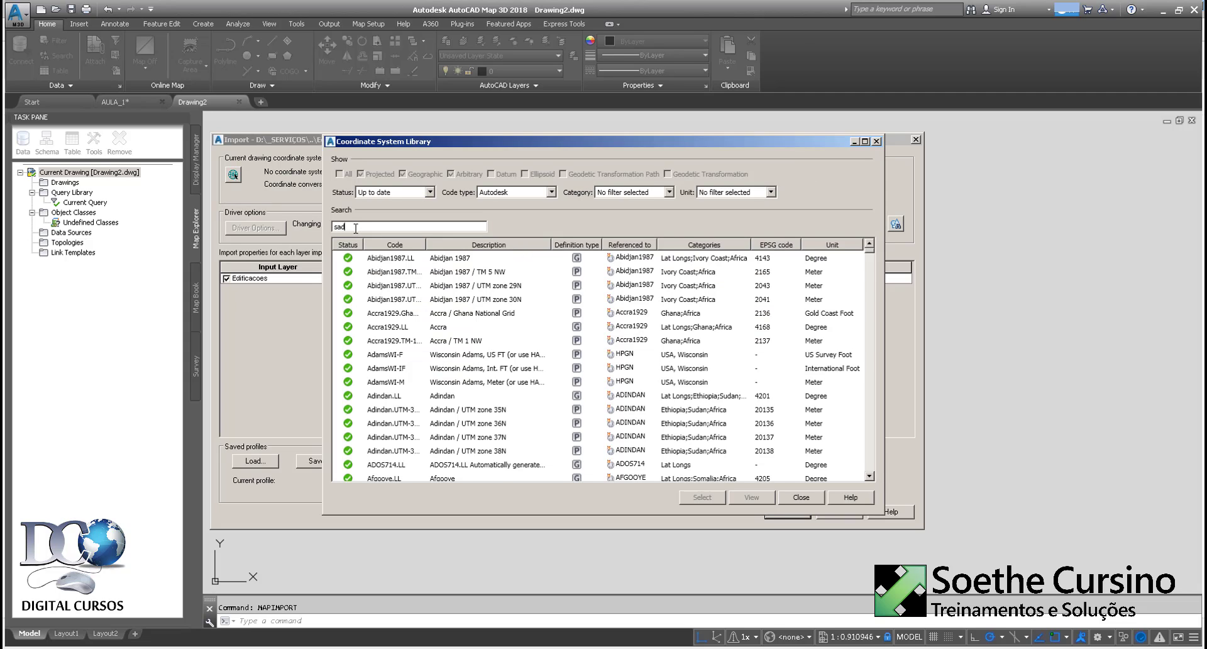
type("69")
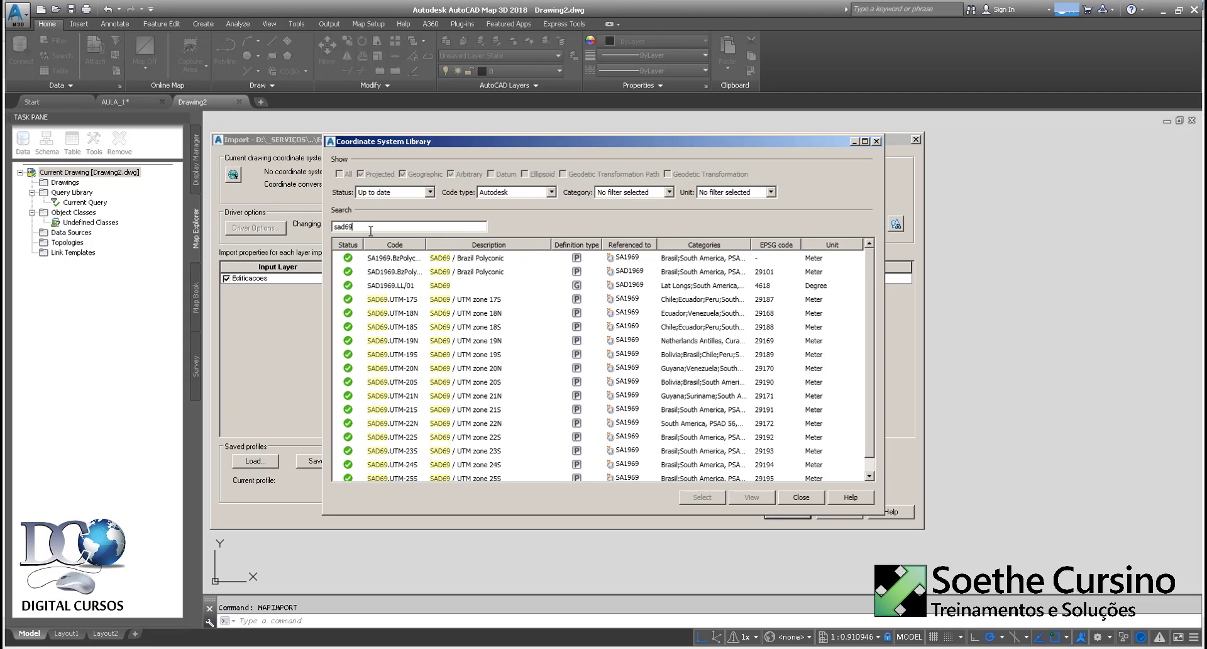
left_click(407, 451)
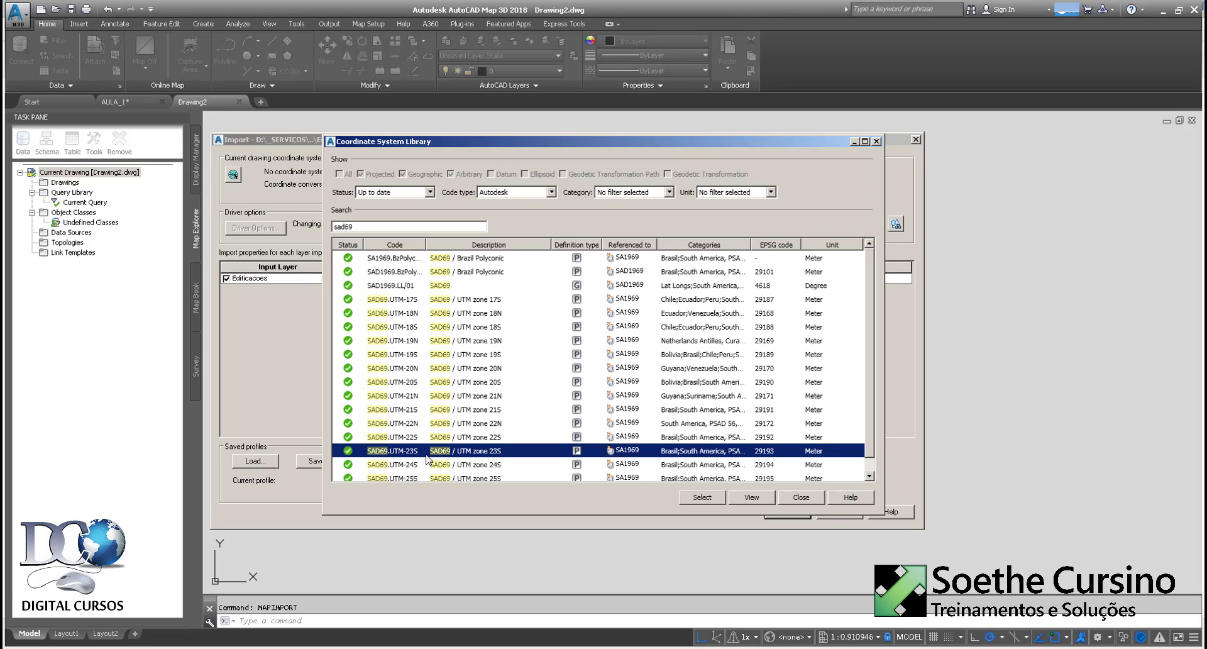
left_click(697, 497)
left_click(455, 347)
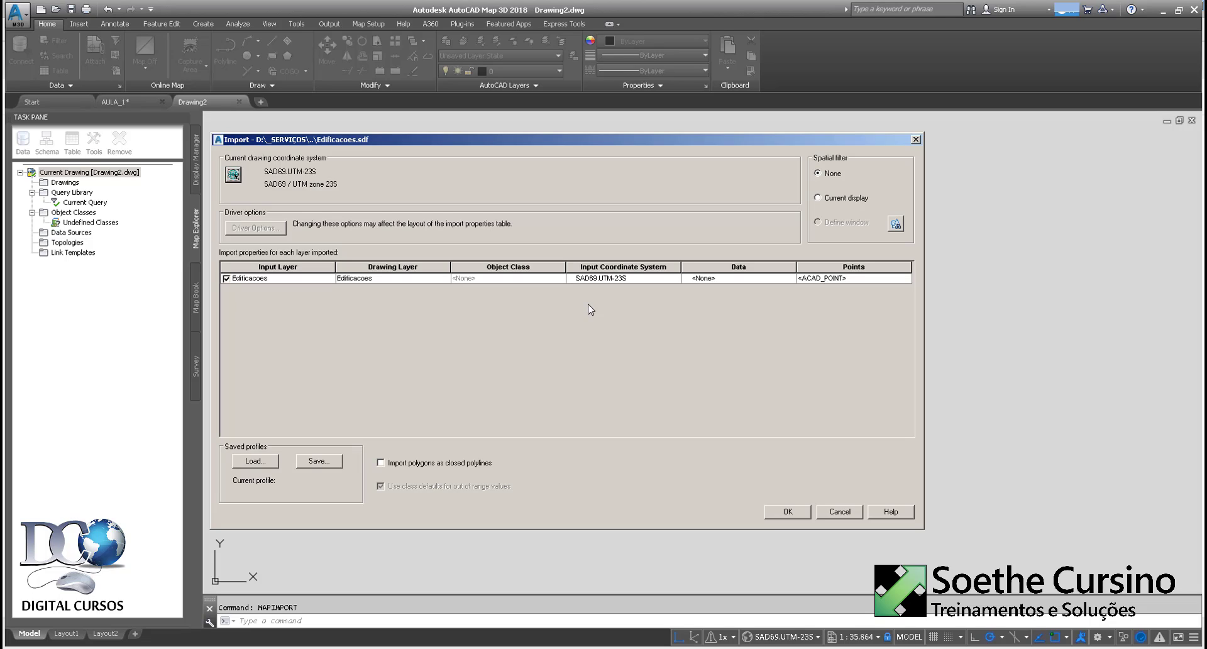
Step: Use the input layer name for the object data table of Edificacoes and check its attribute data settings
right_click(785, 269)
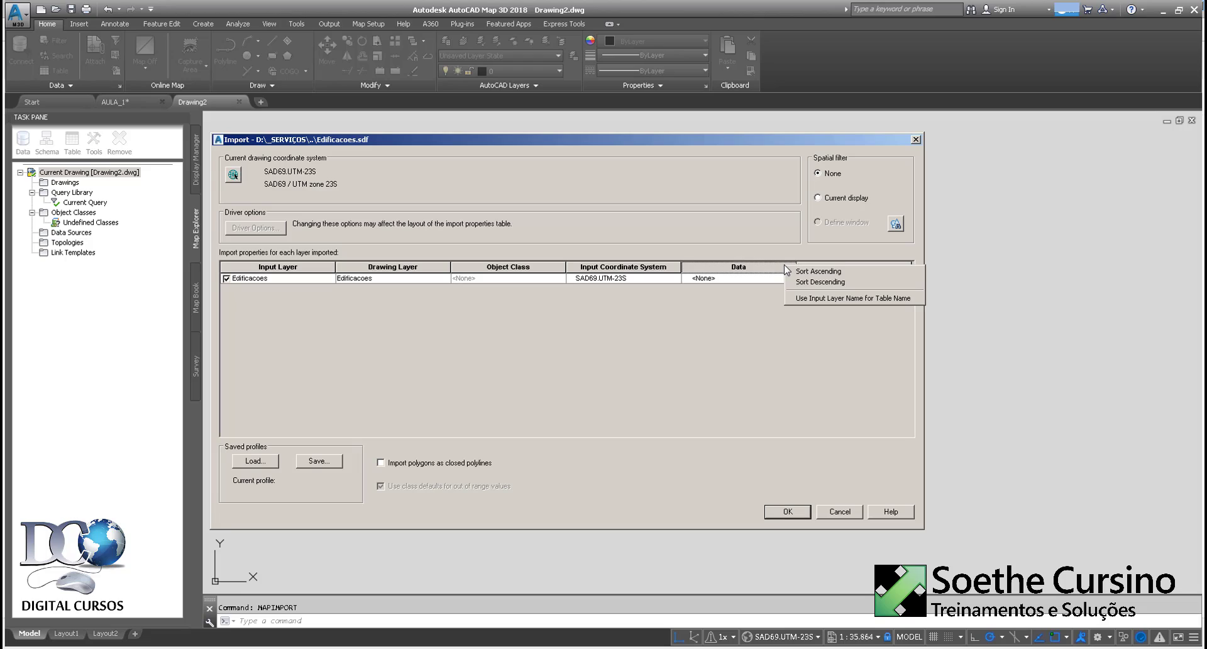
left_click(802, 298)
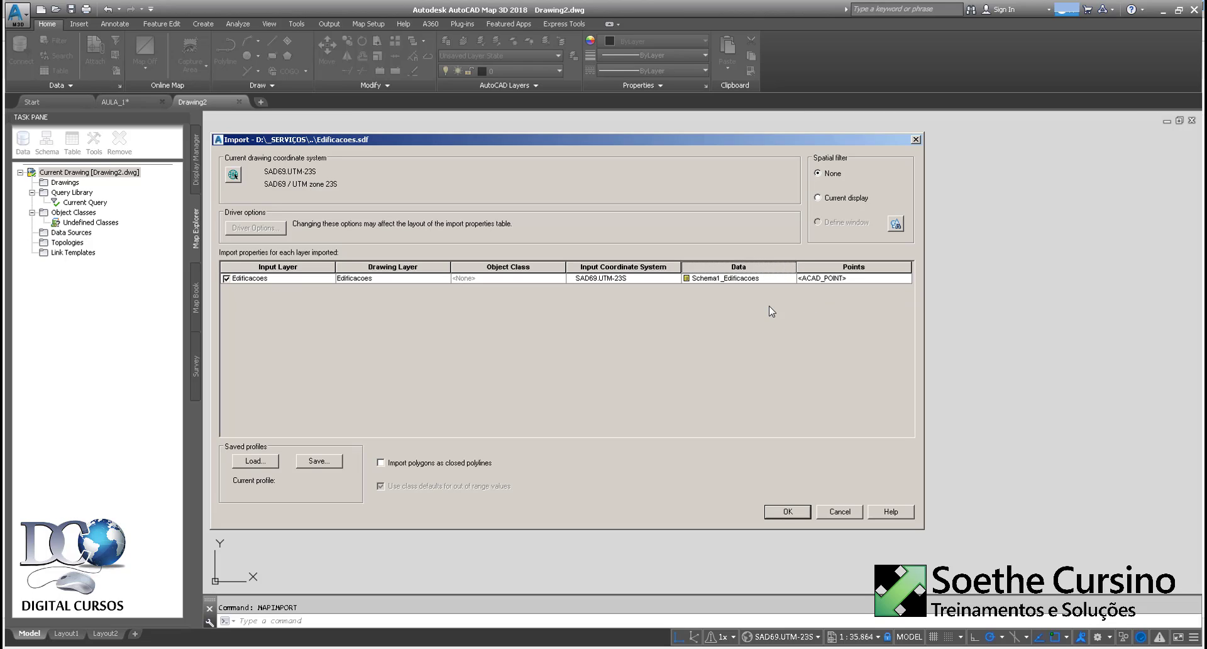
left_click(779, 279)
left_click(791, 278)
double_click(732, 347)
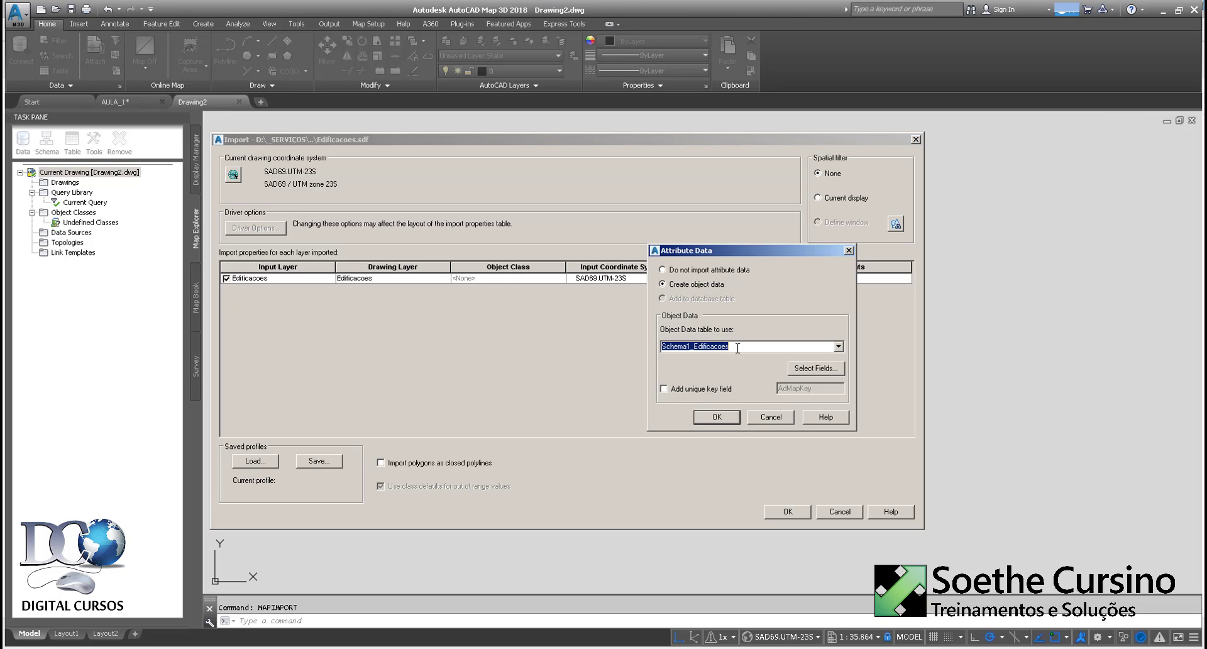
left_click(835, 348)
left_click(780, 369)
left_click(788, 422)
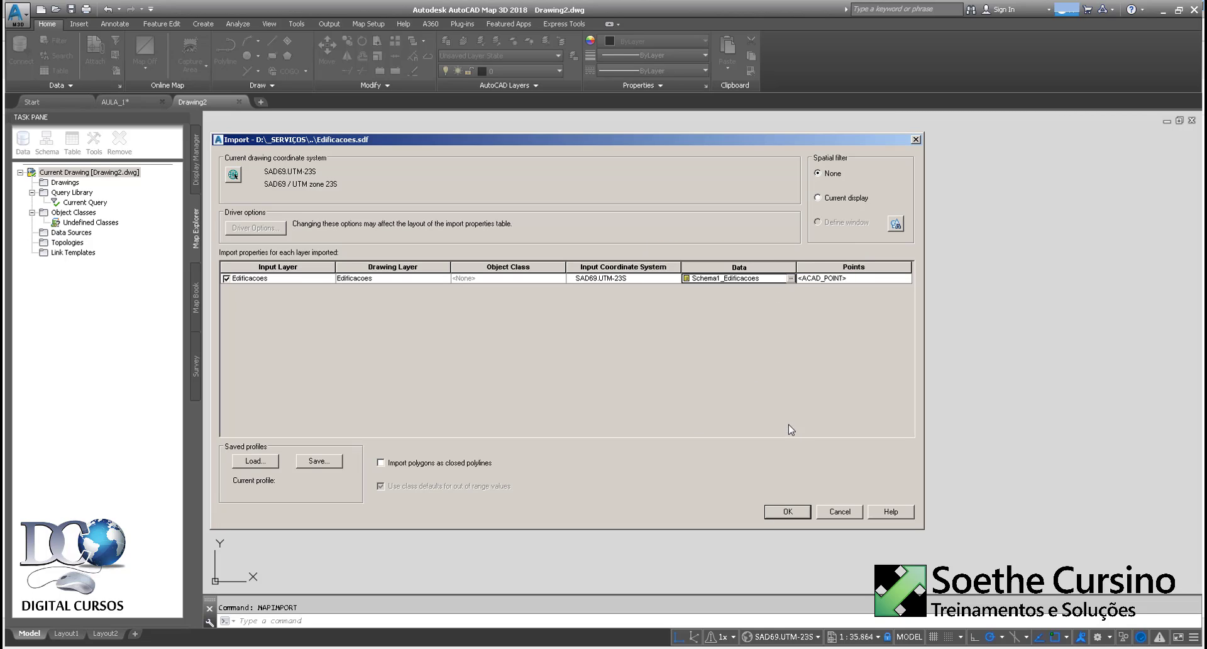
Step: Import the Edificacoes polygons as closed polylines and zoom to the drawing extents
left_click(424, 467)
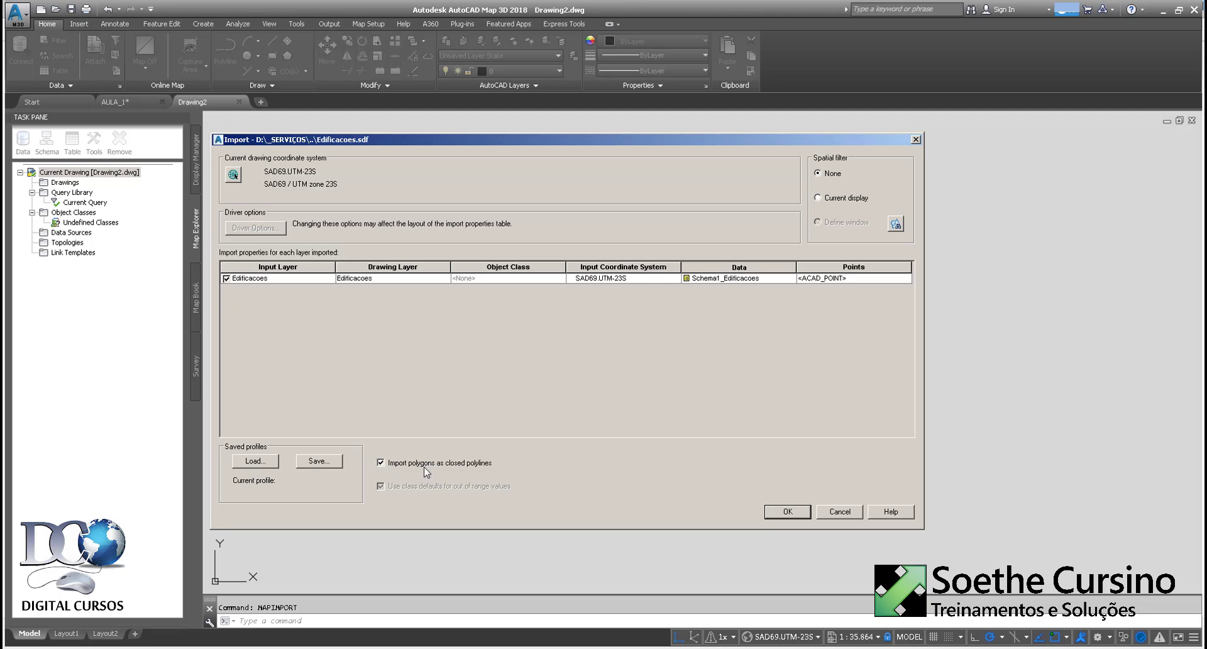
left_click(787, 511)
type("z")
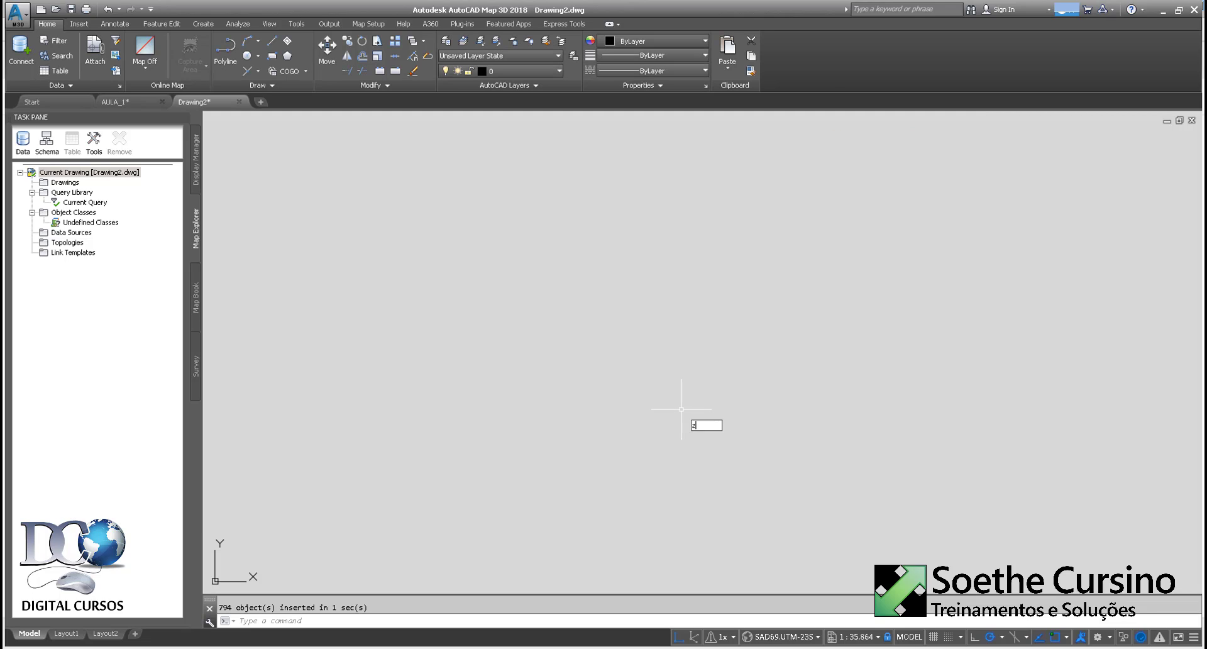
key("Return")
type("e")
key("Return")
Step: Examine the properties and object data of an imported building outline and return to the AULA_1 drawing
left_click(682, 408)
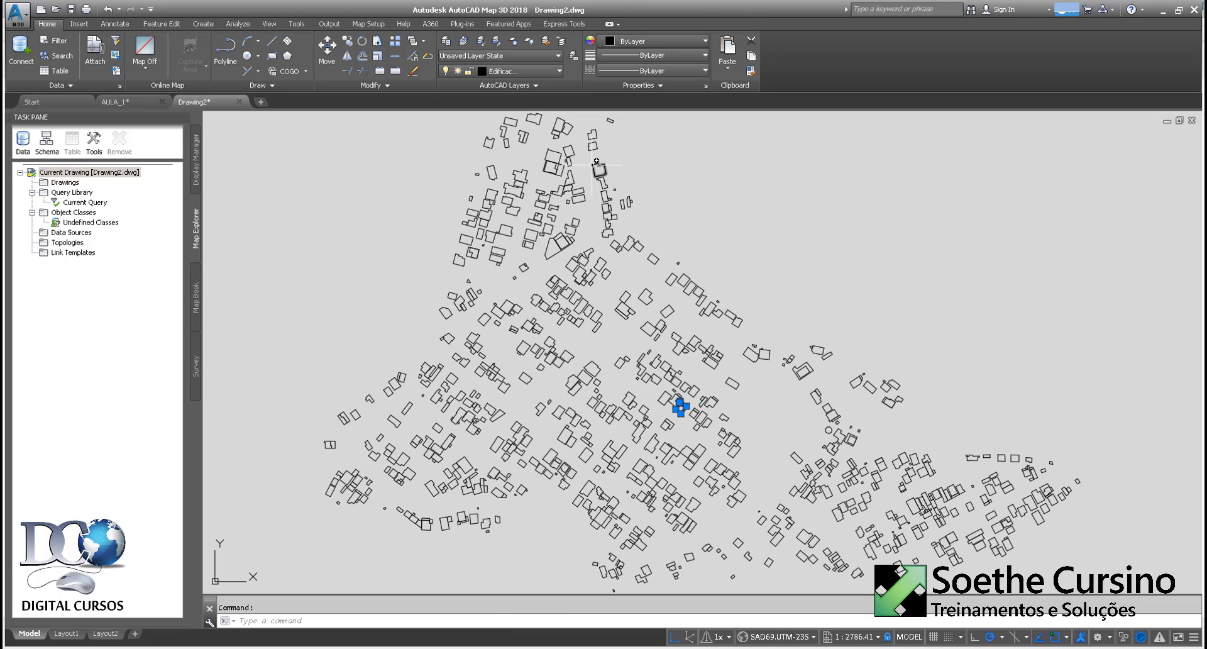
key("Escape")
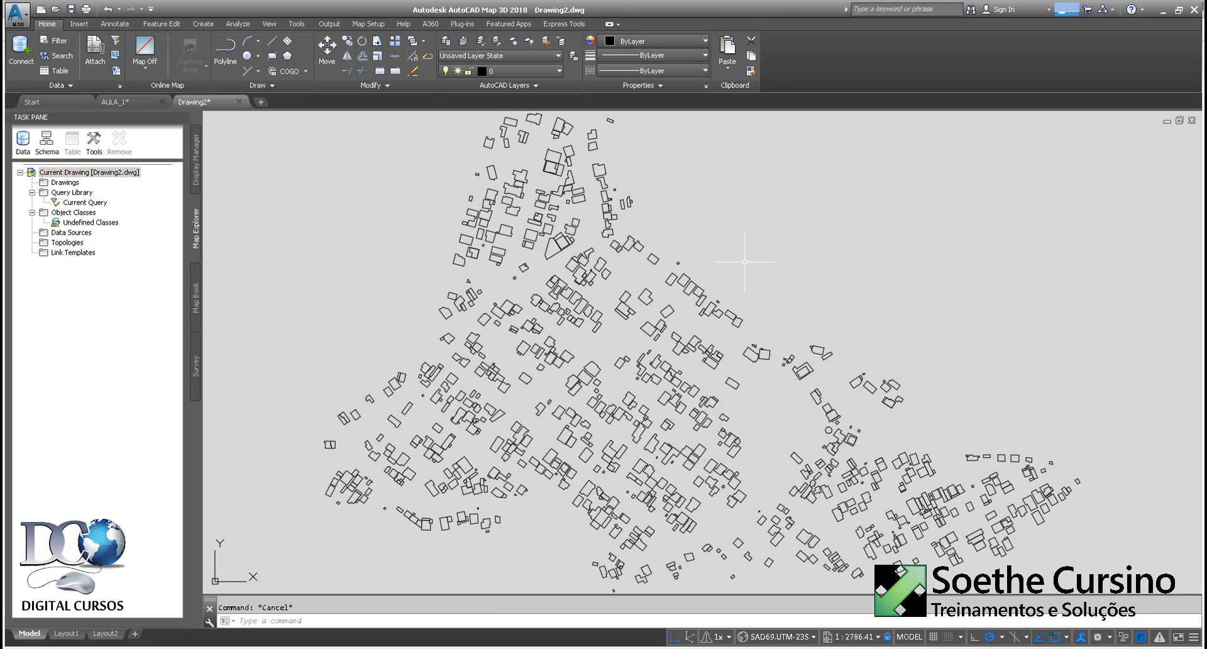
key("ctrl+1")
left_click(558, 312)
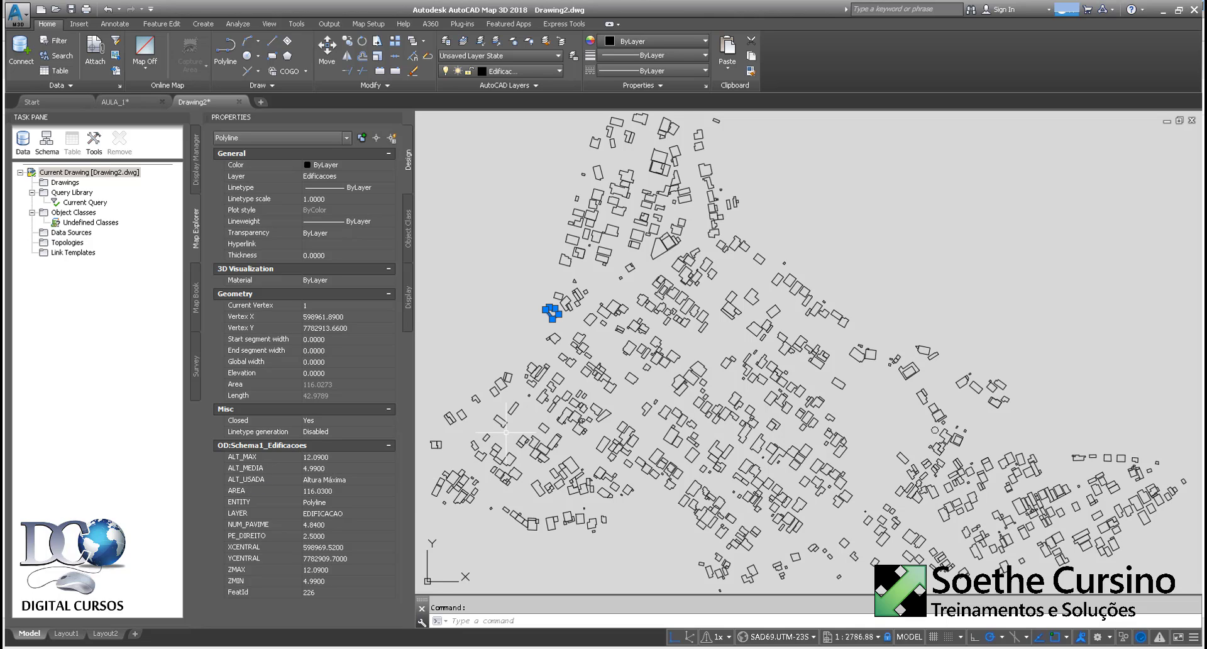
key("Escape")
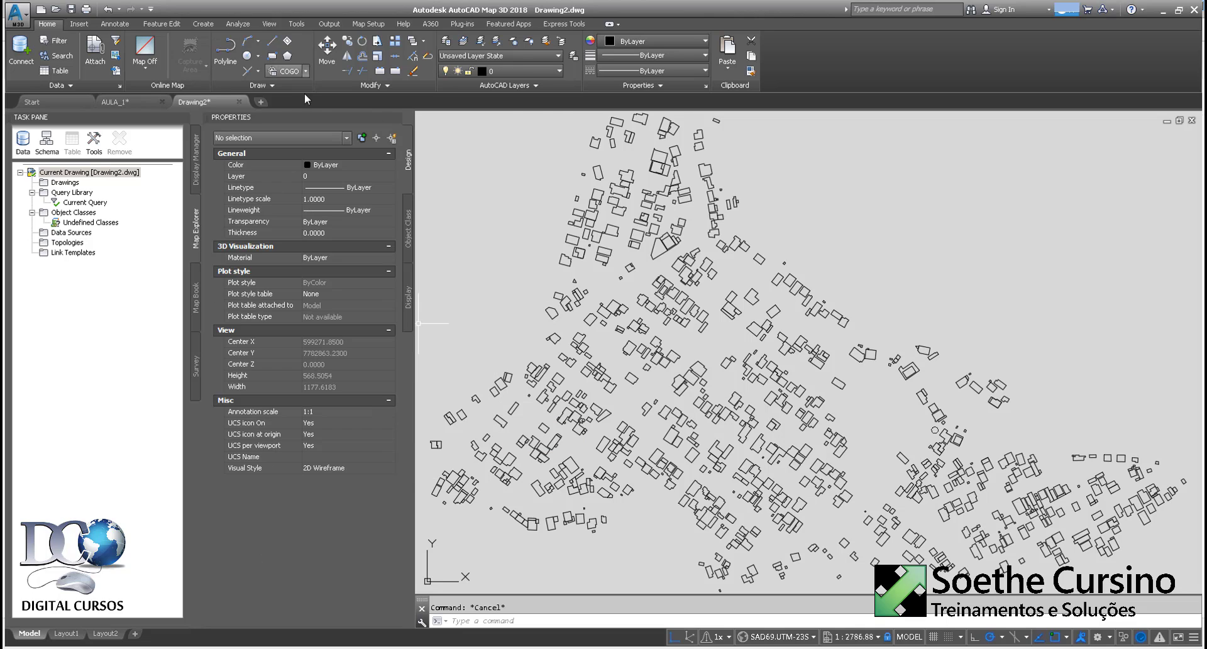
key("ctrl+1")
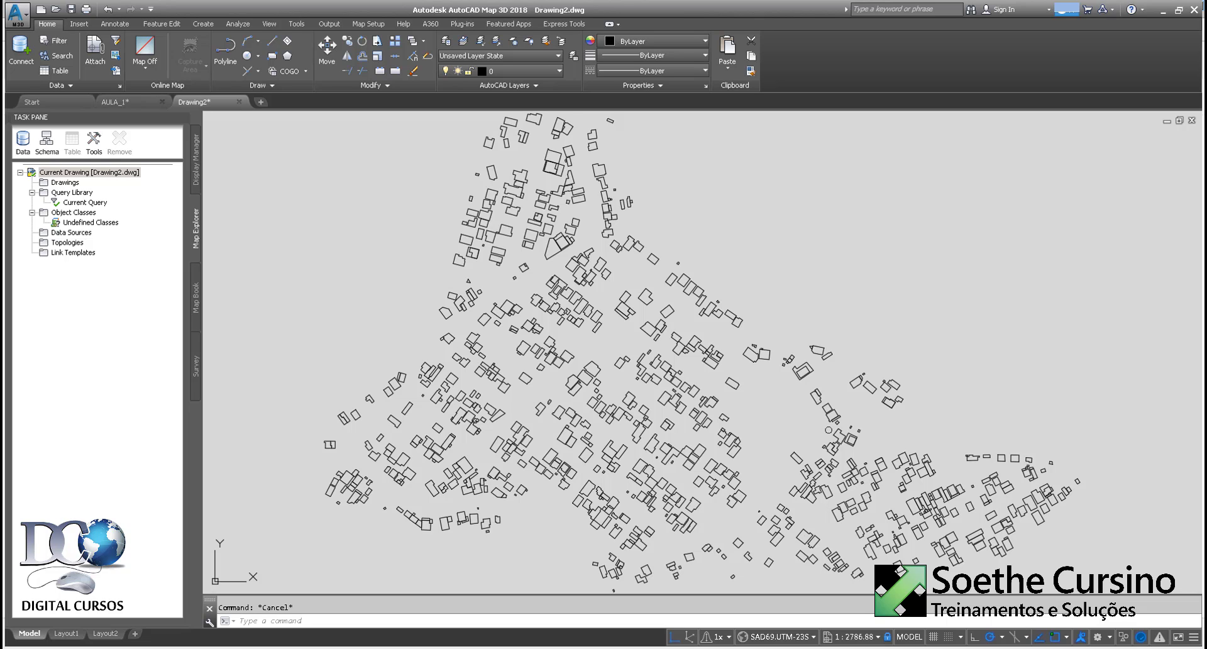
key("ctrl+Tab")
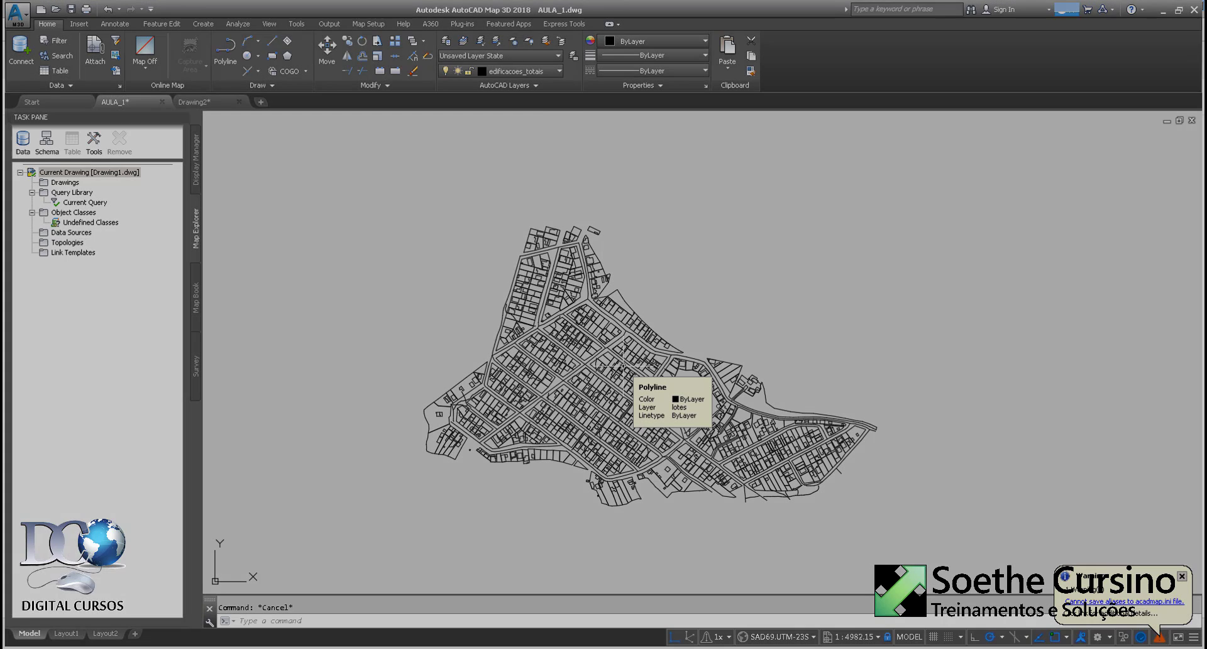